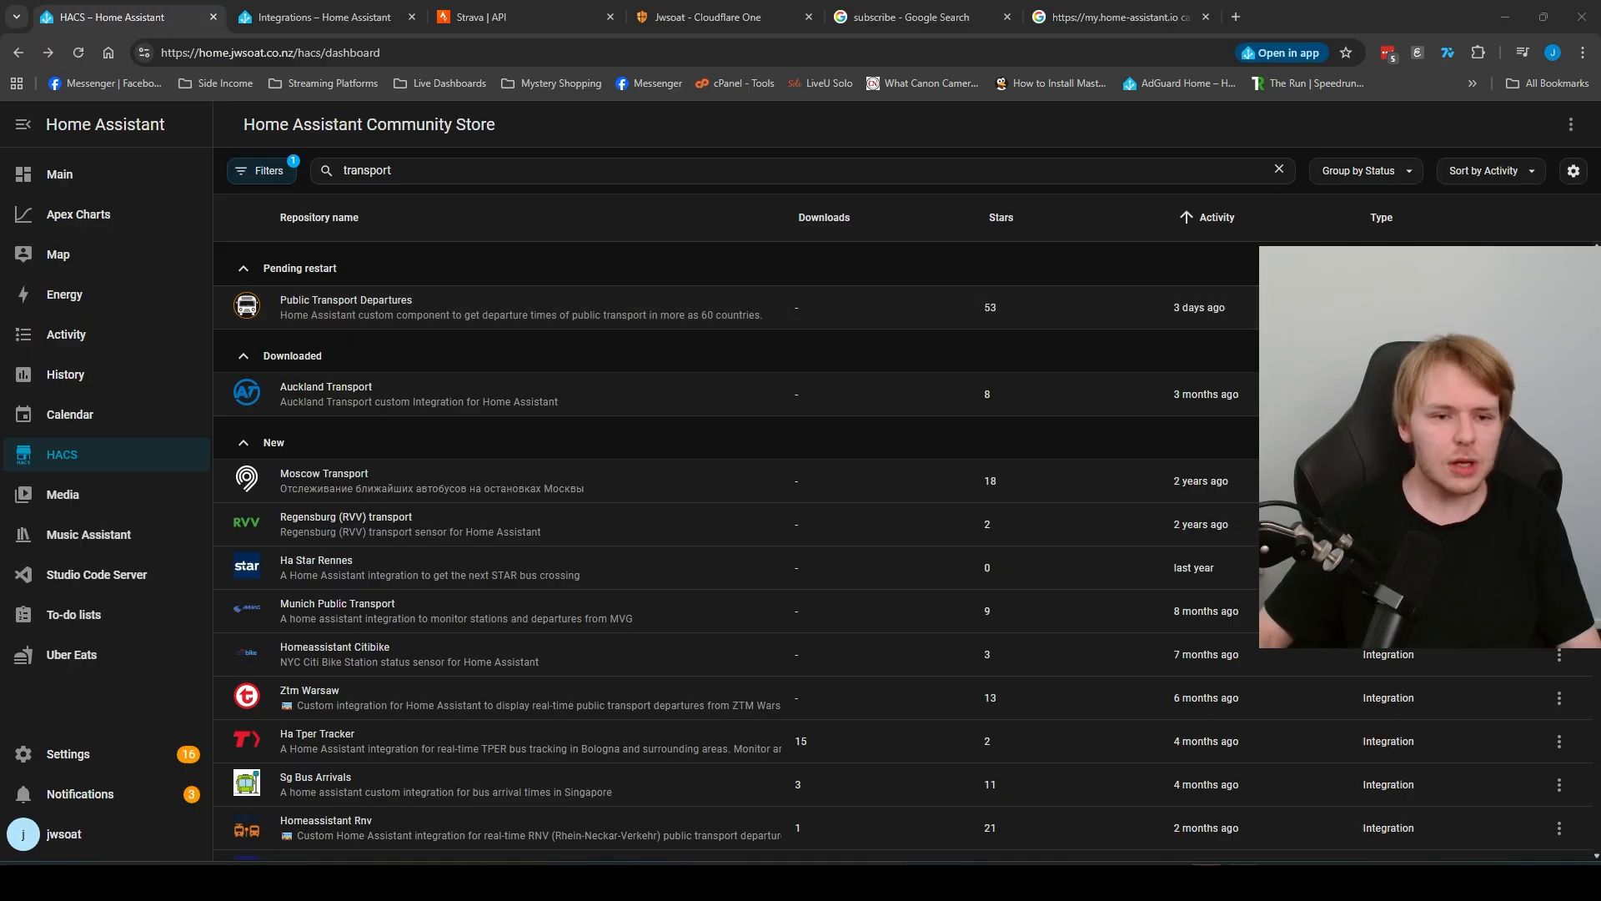
Step: Download the Public Transport Departures integration from the transport search results in the Home Assistant Community Store
scroll(734, 550, down, 8)
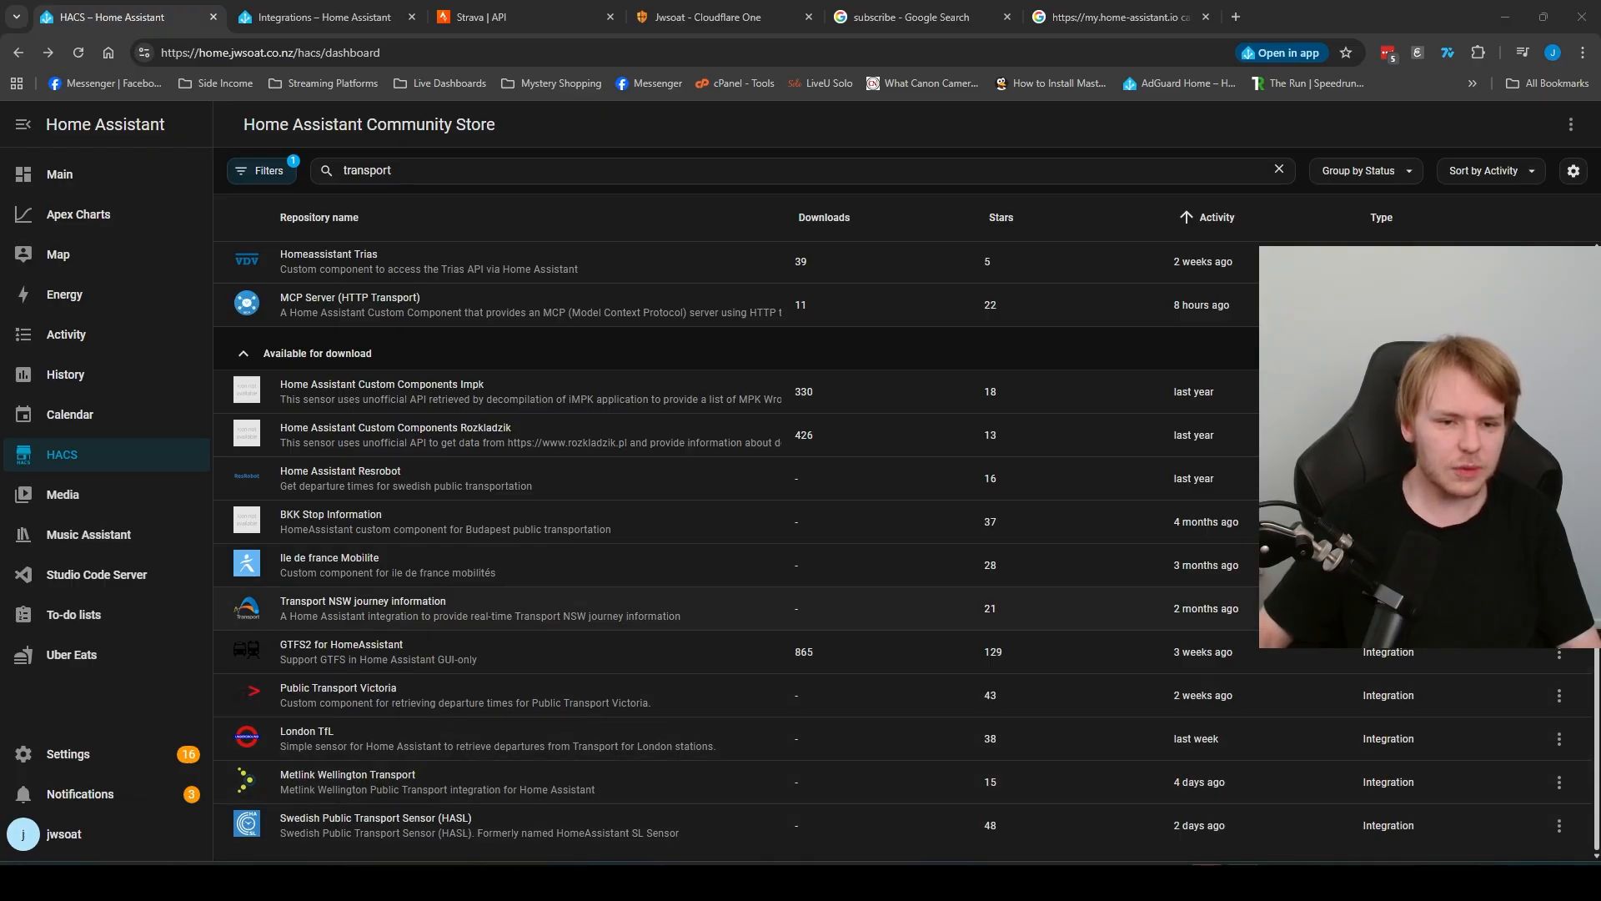
scroll(734, 550, up, 2)
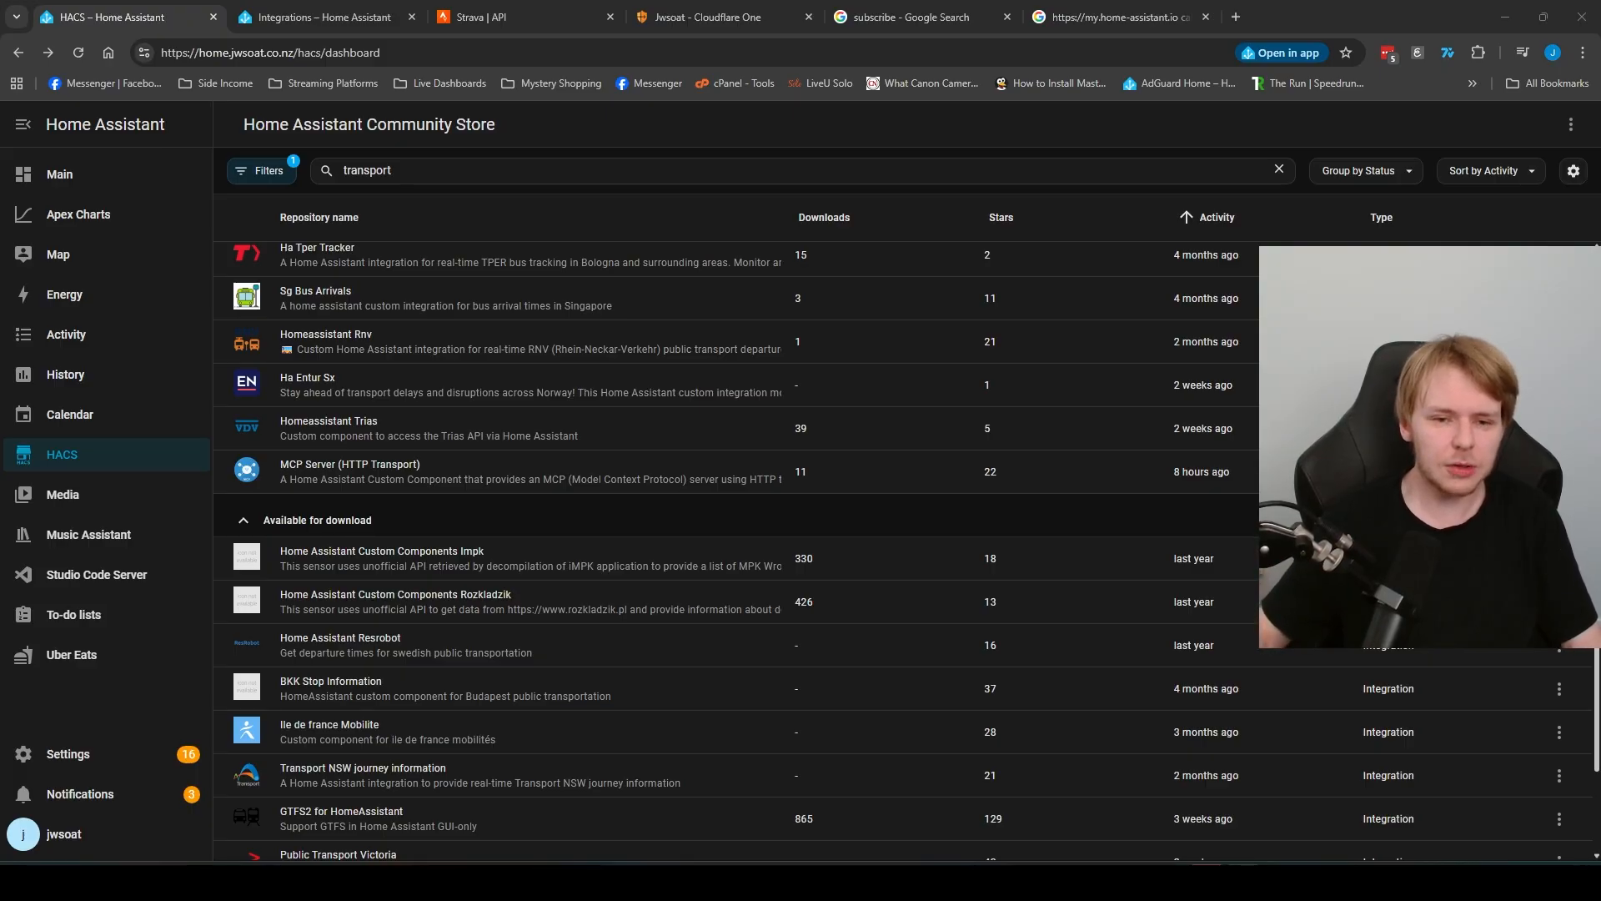
scroll(734, 551, up, 3)
scroll(734, 519, up, 2)
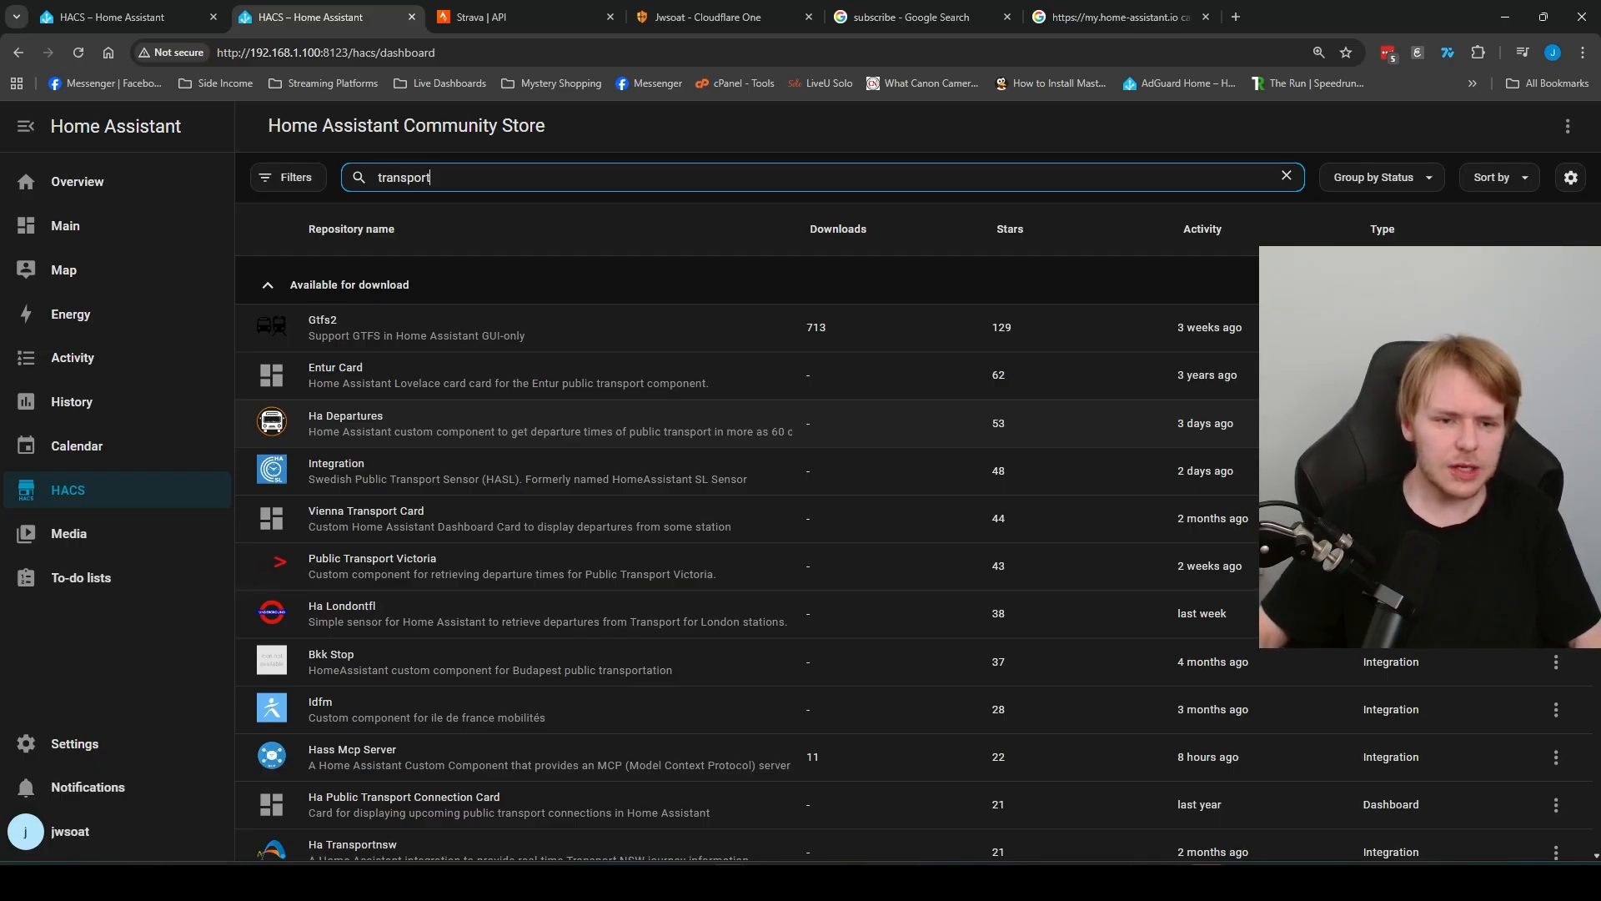
click(417, 424)
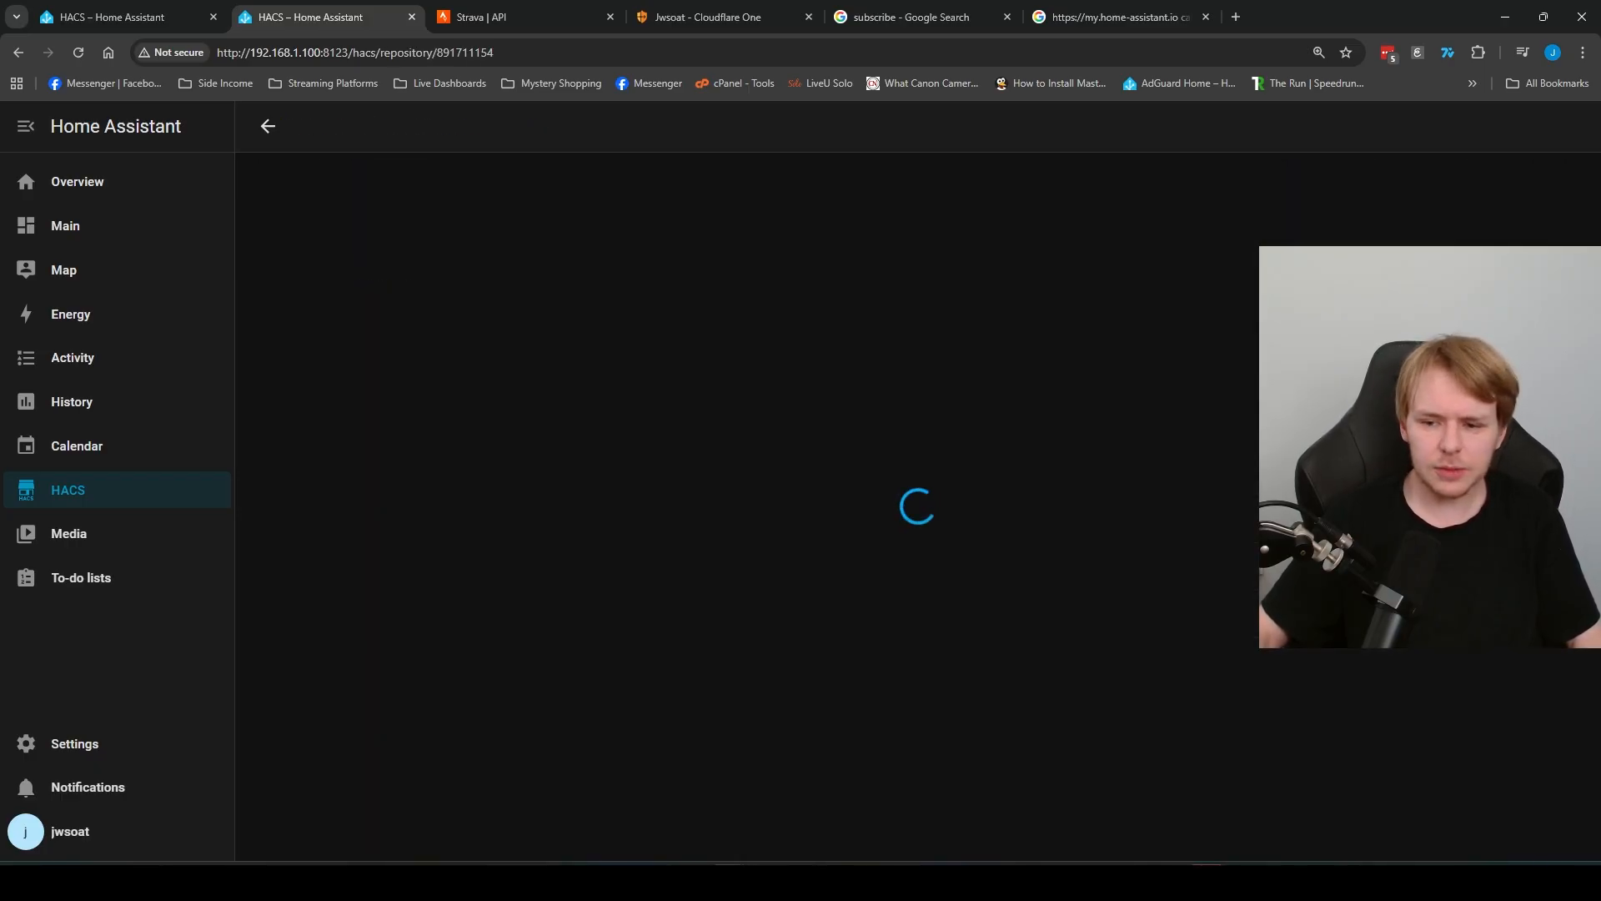
click(1518, 824)
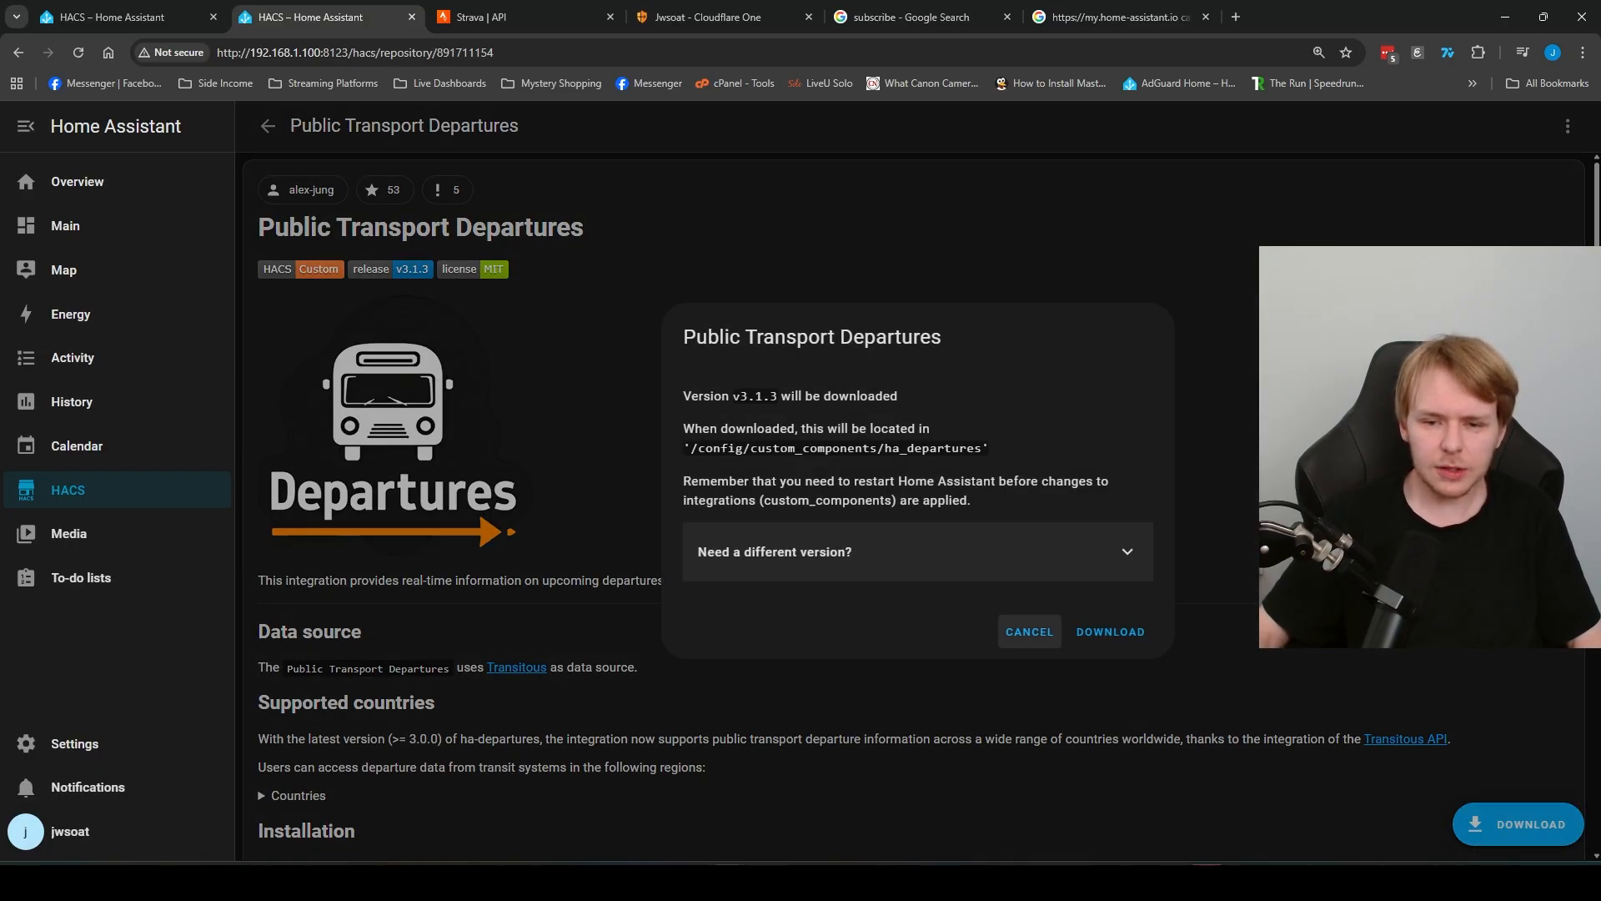
click(1110, 633)
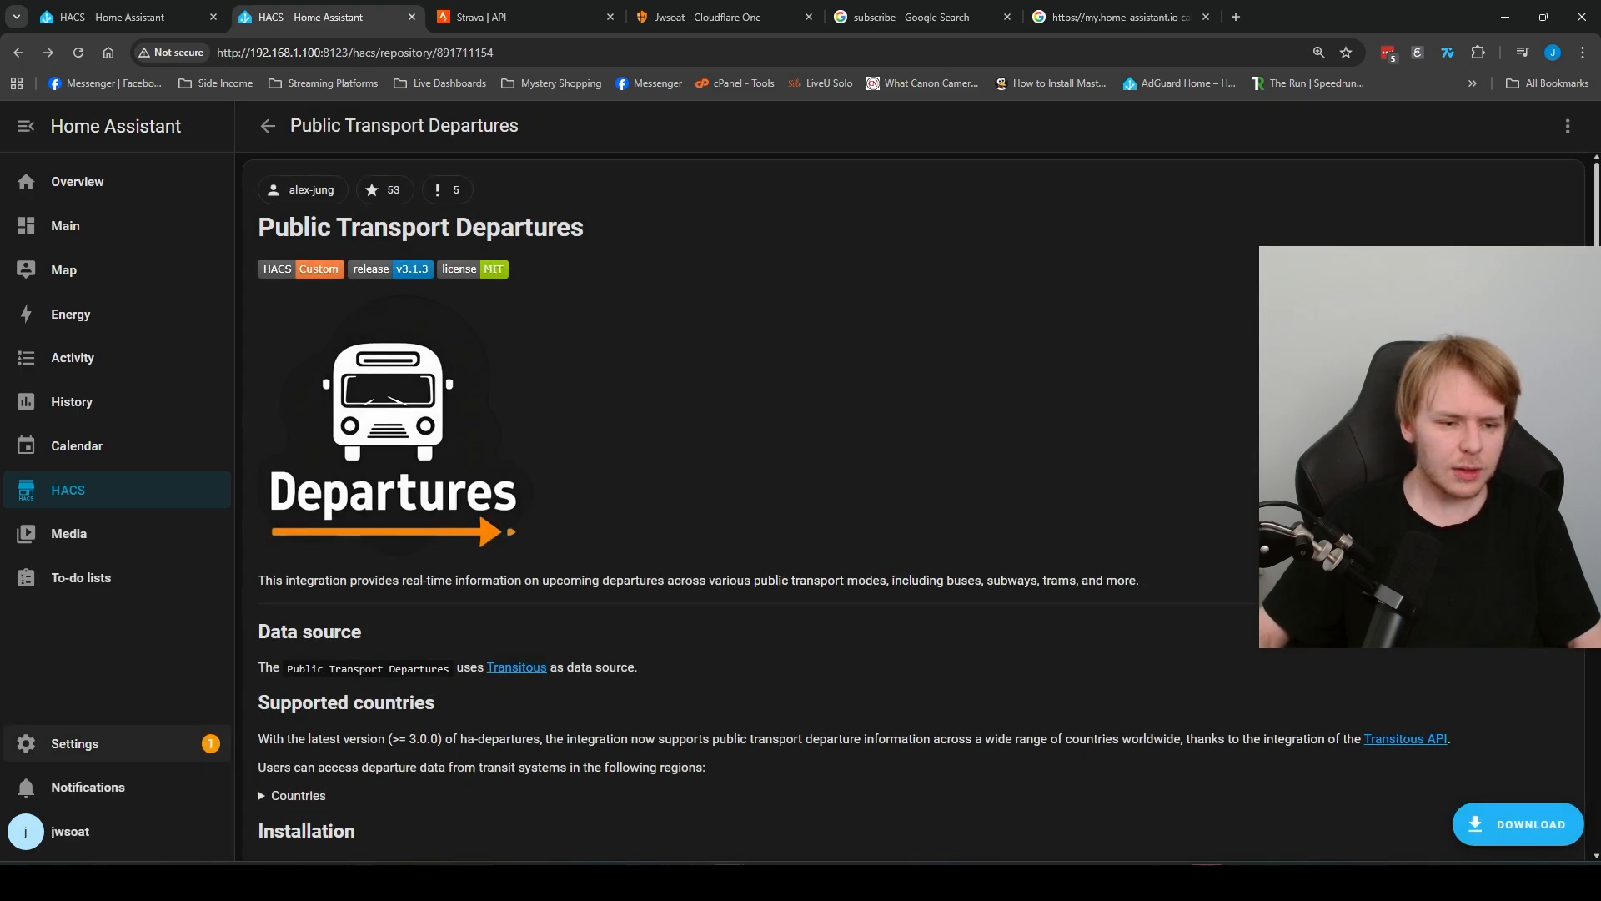
Step: Restart Home Assistant through the HACS restart-required repair and close the confirmation
click(75, 744)
click(751, 250)
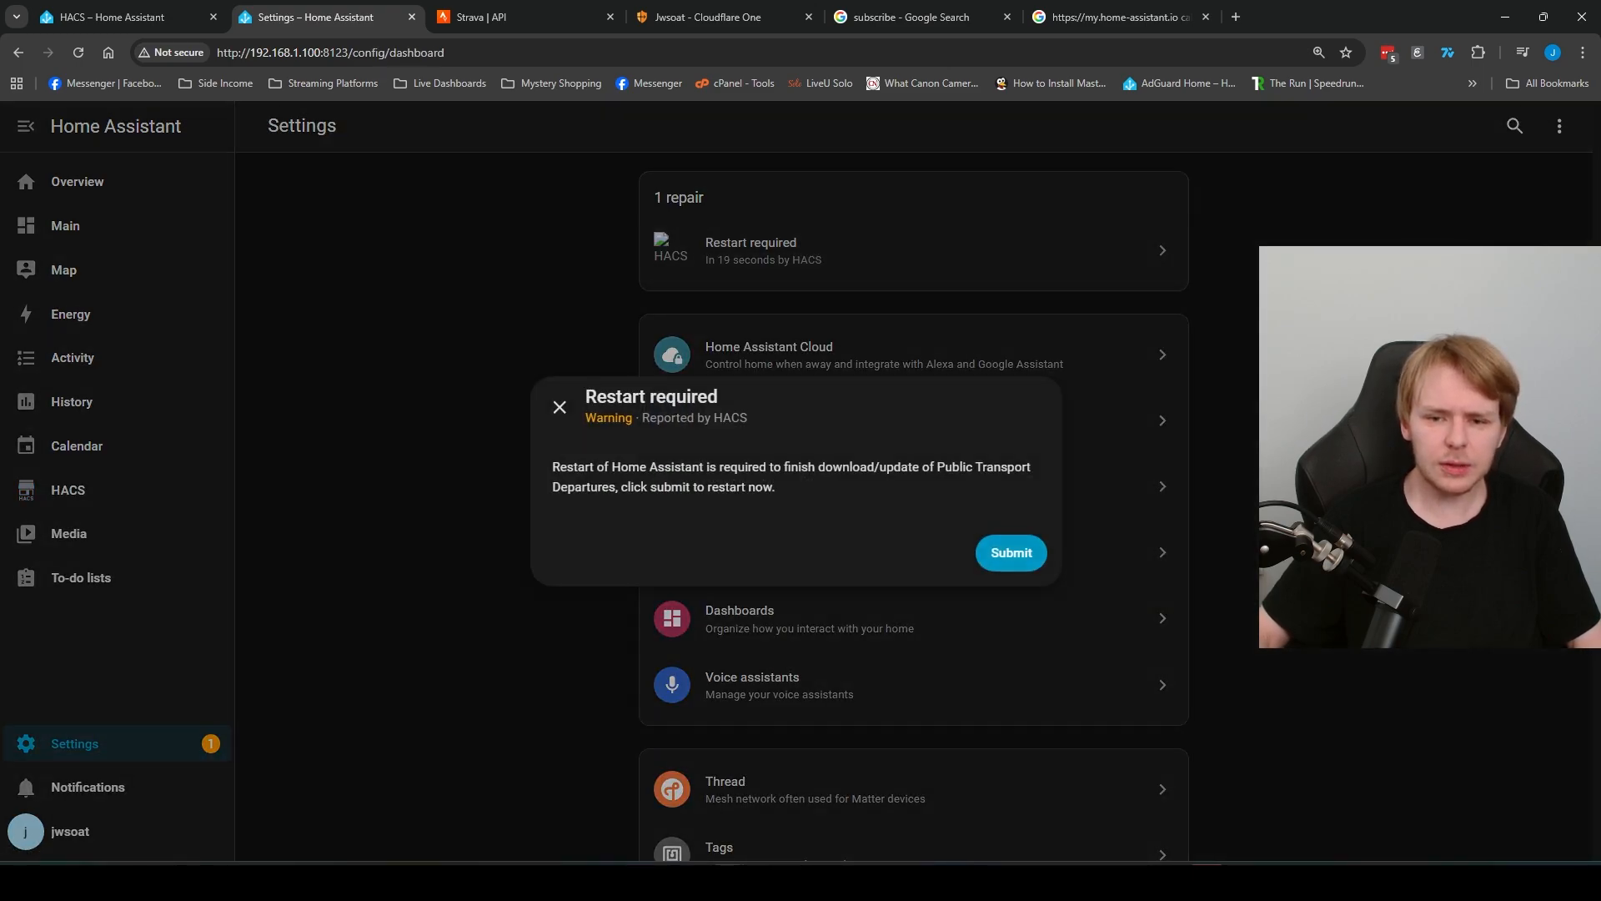
click(1011, 551)
click(1014, 535)
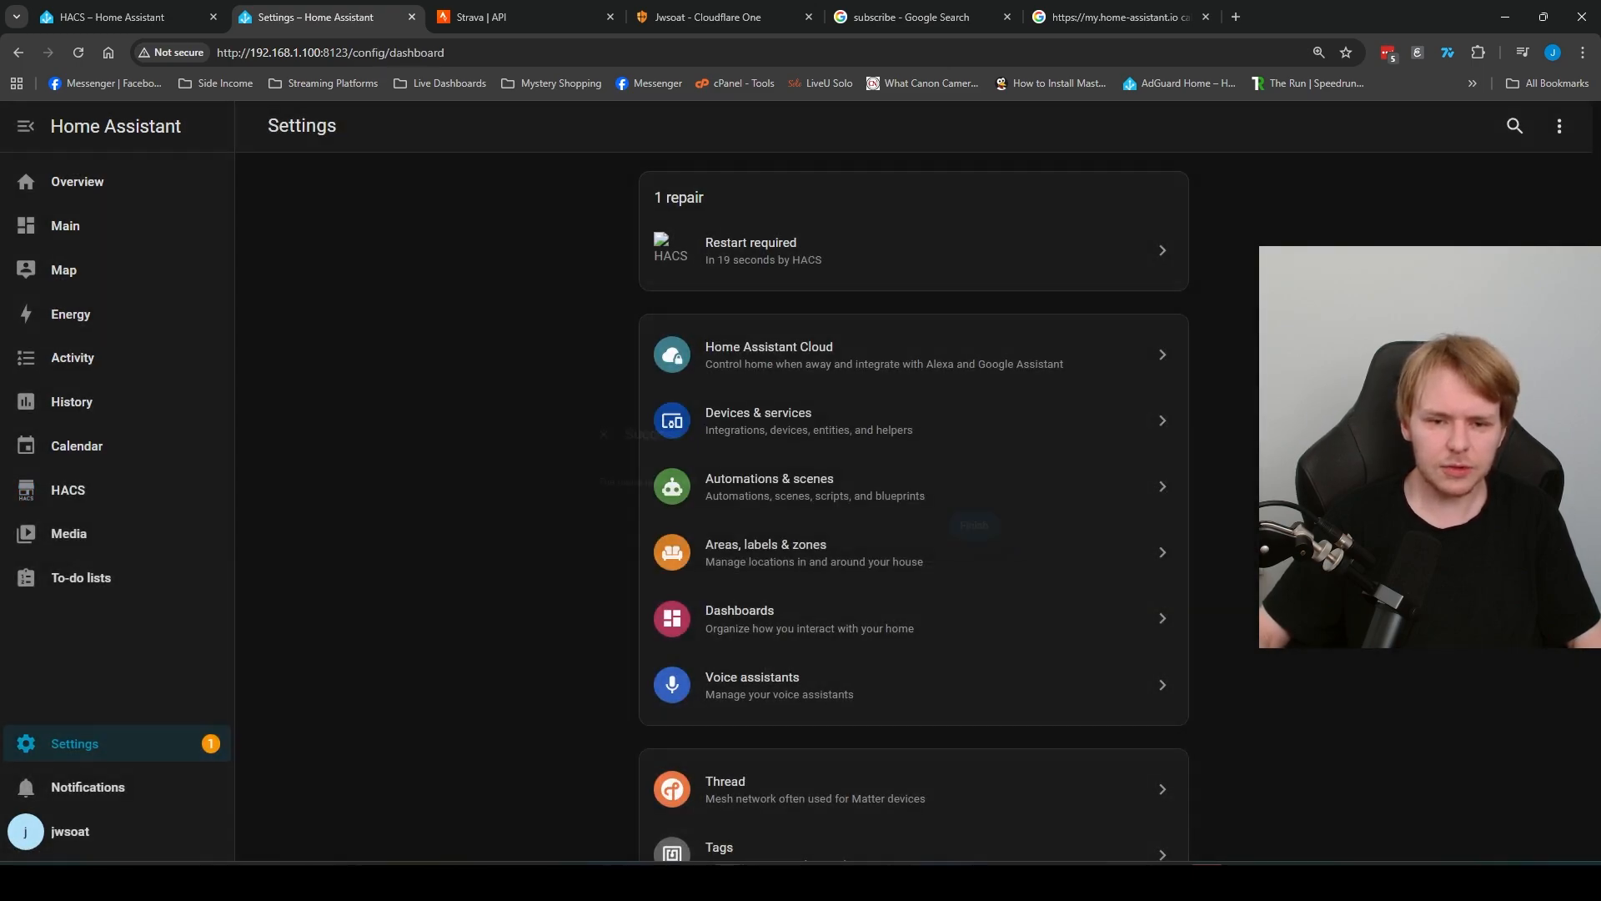
Step: Show the browser in full screen and start adding the Public Transport Departures integration under devices and services, searching for "public"
key(F11)
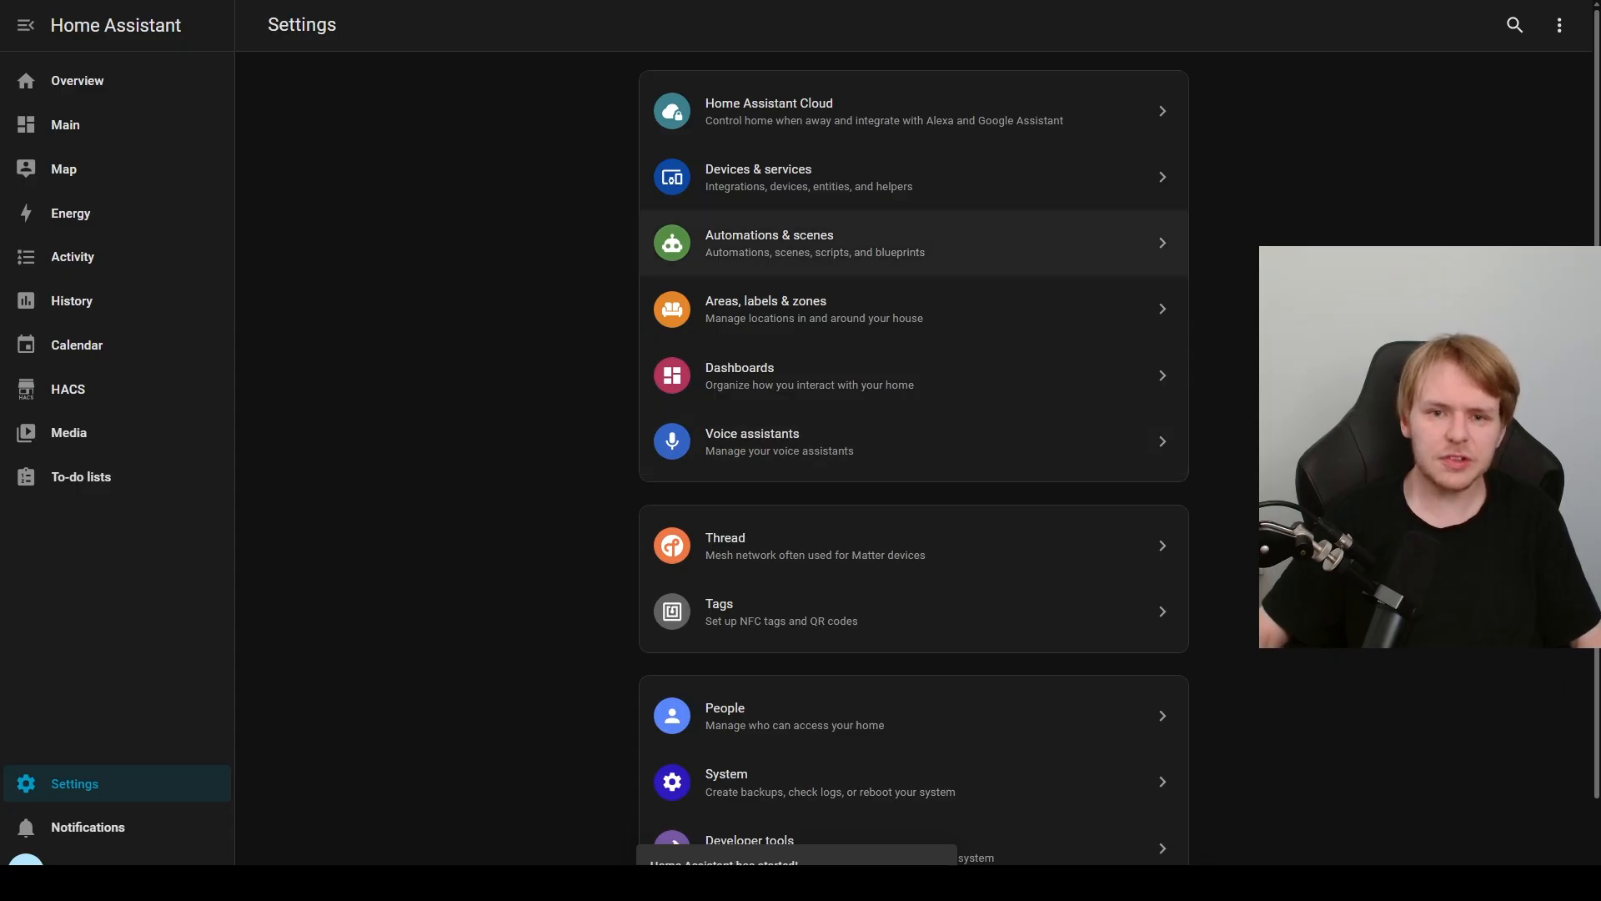
click(800, 177)
click(1493, 860)
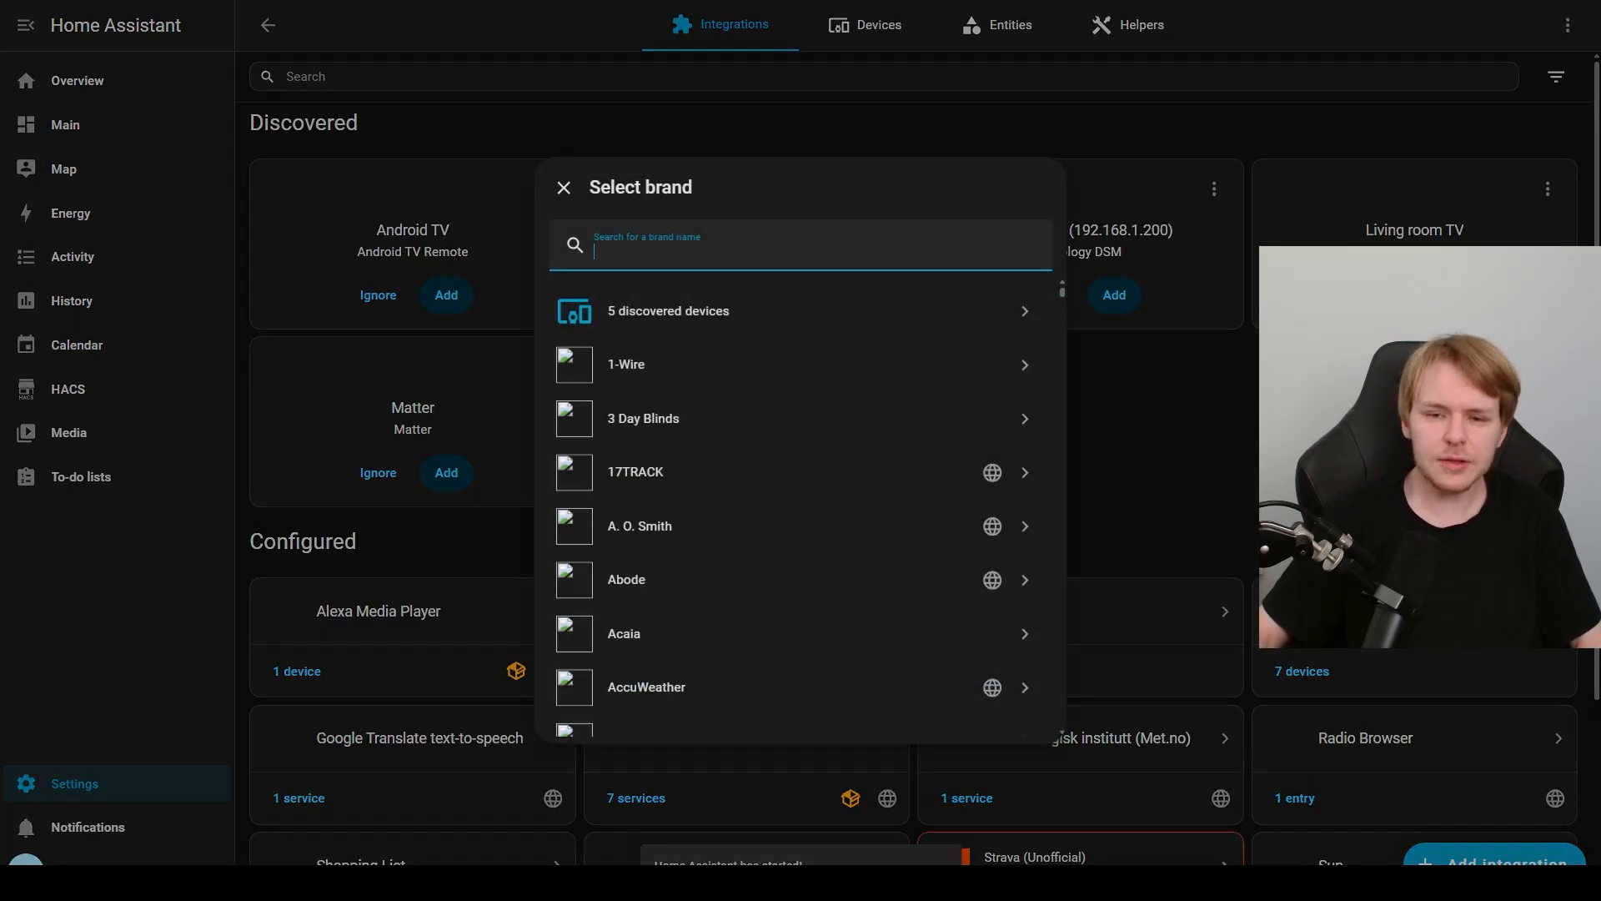
text(public)
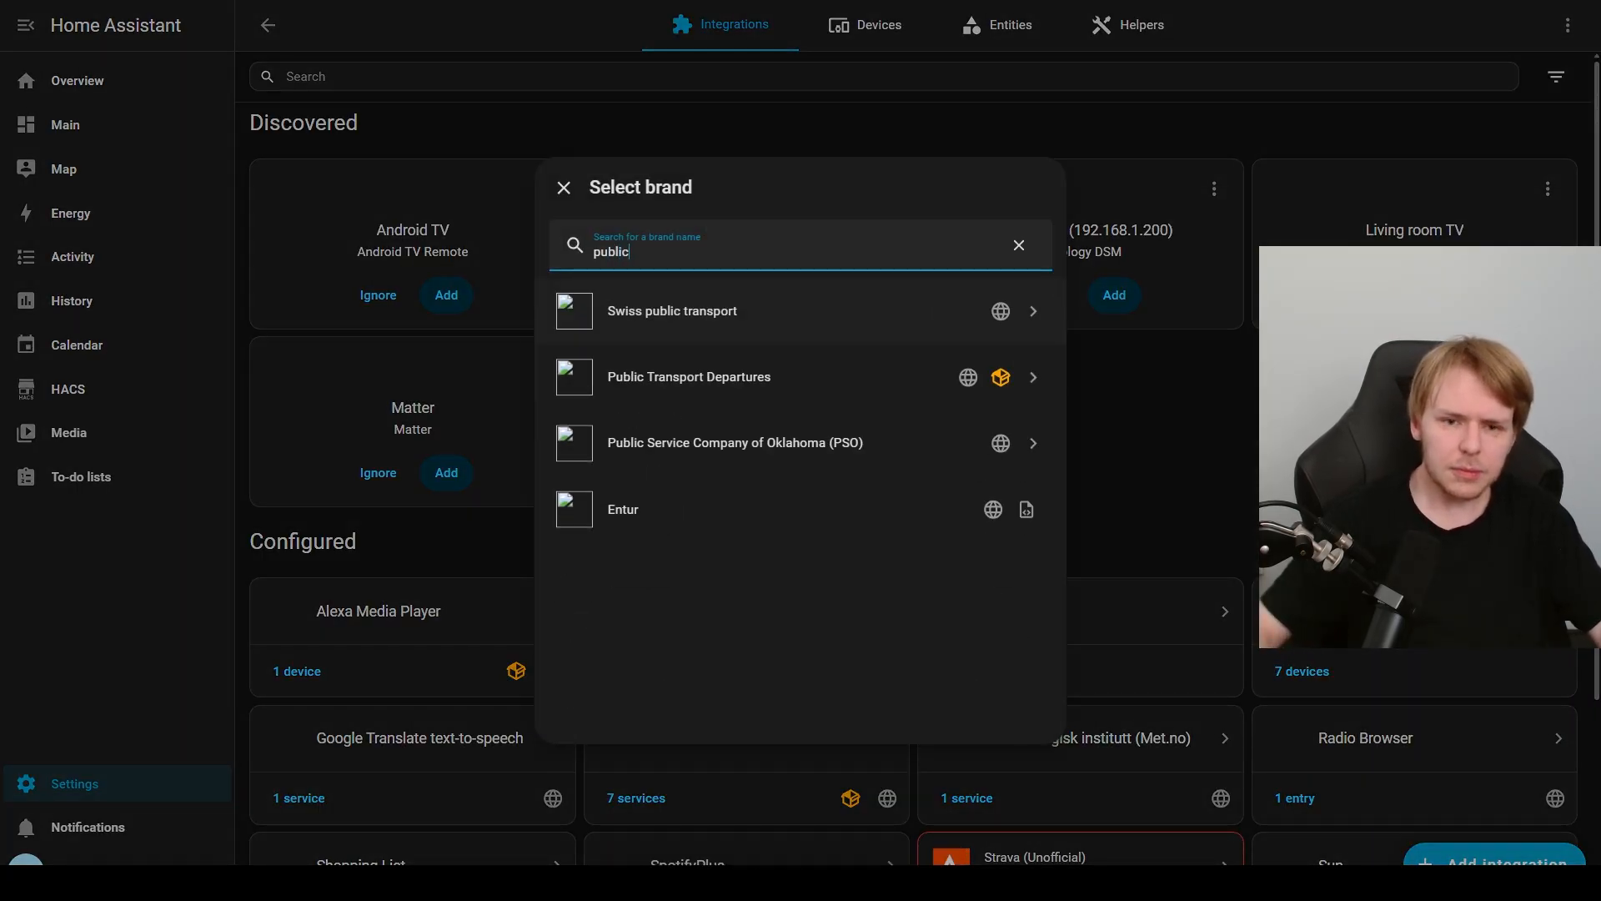
click(689, 377)
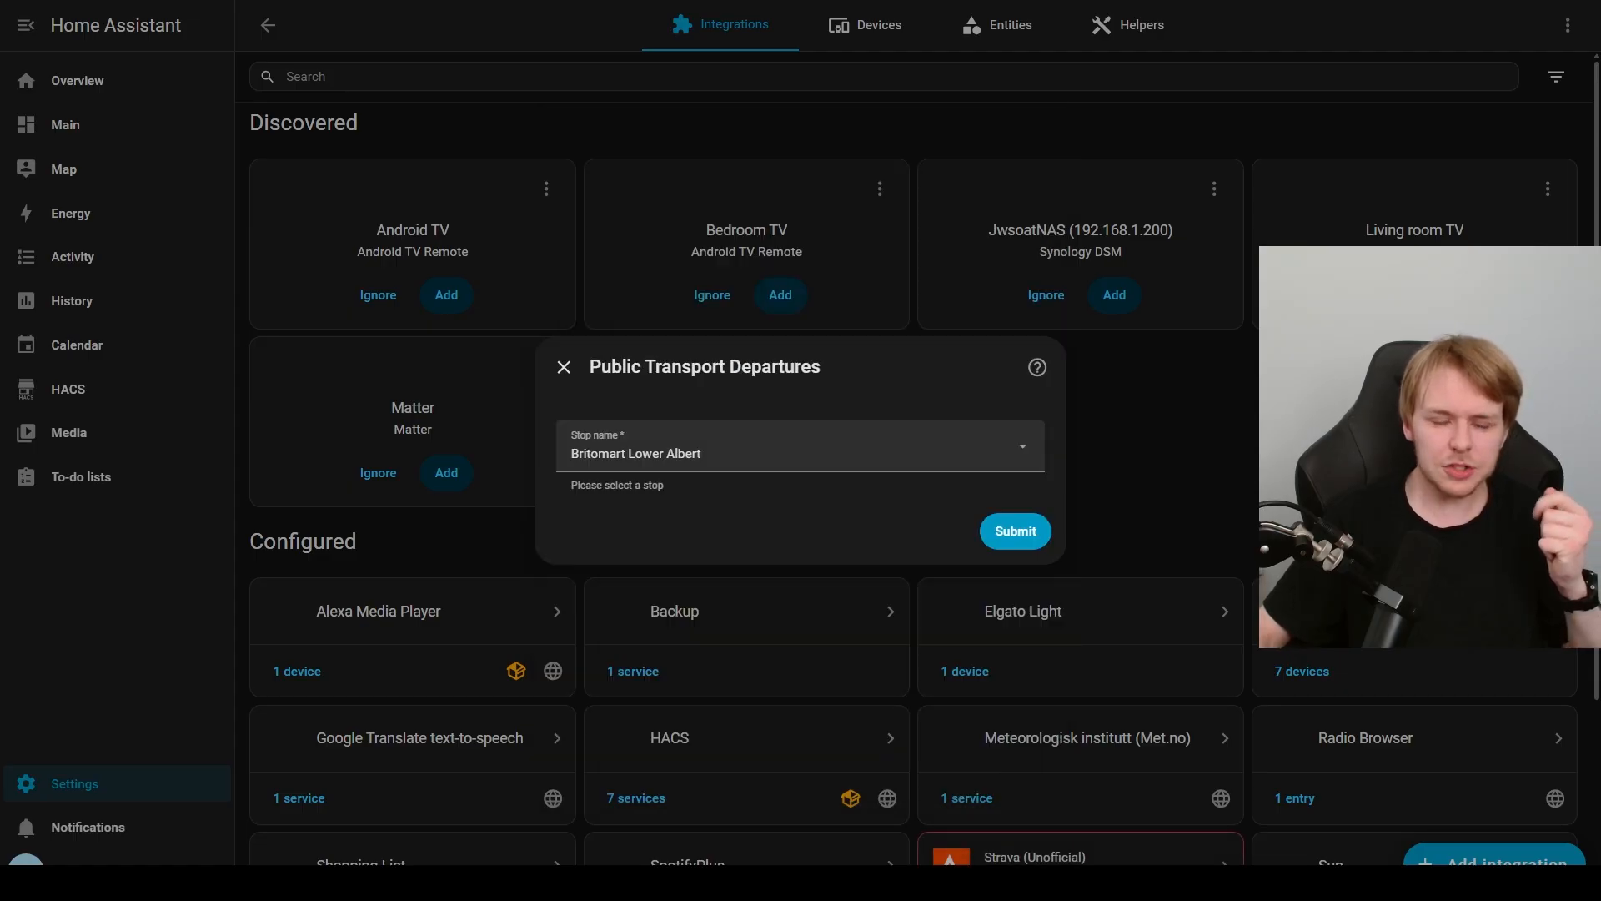
Step: Choose Britomart Lower Albert as the stop for the Public Transport Departures setup and submit it
click(800, 447)
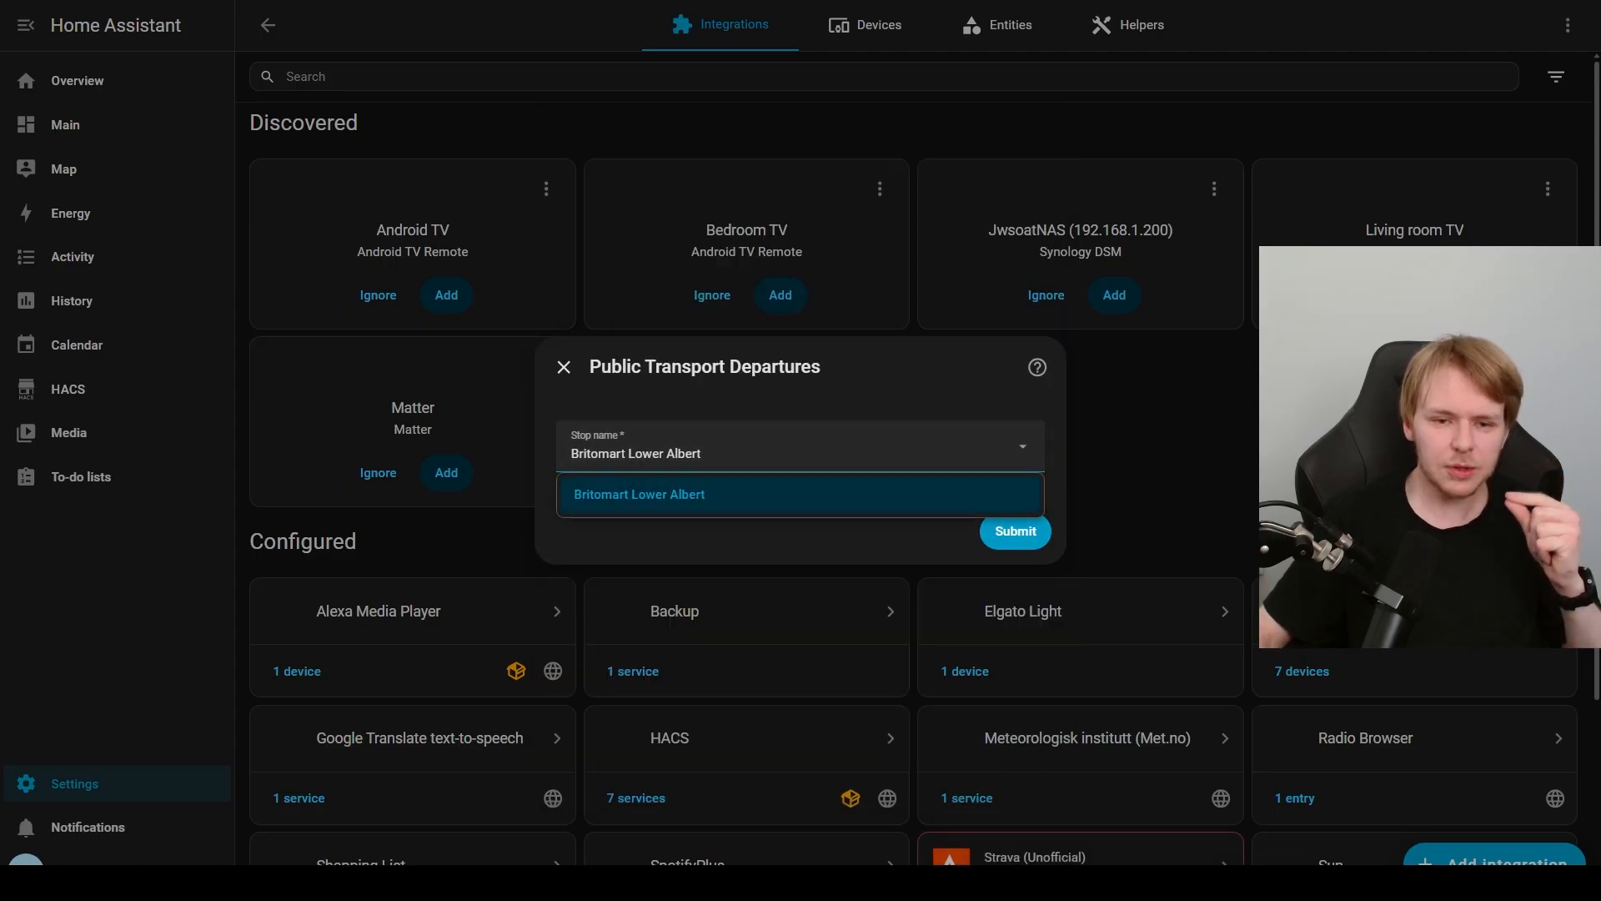
click(1023, 447)
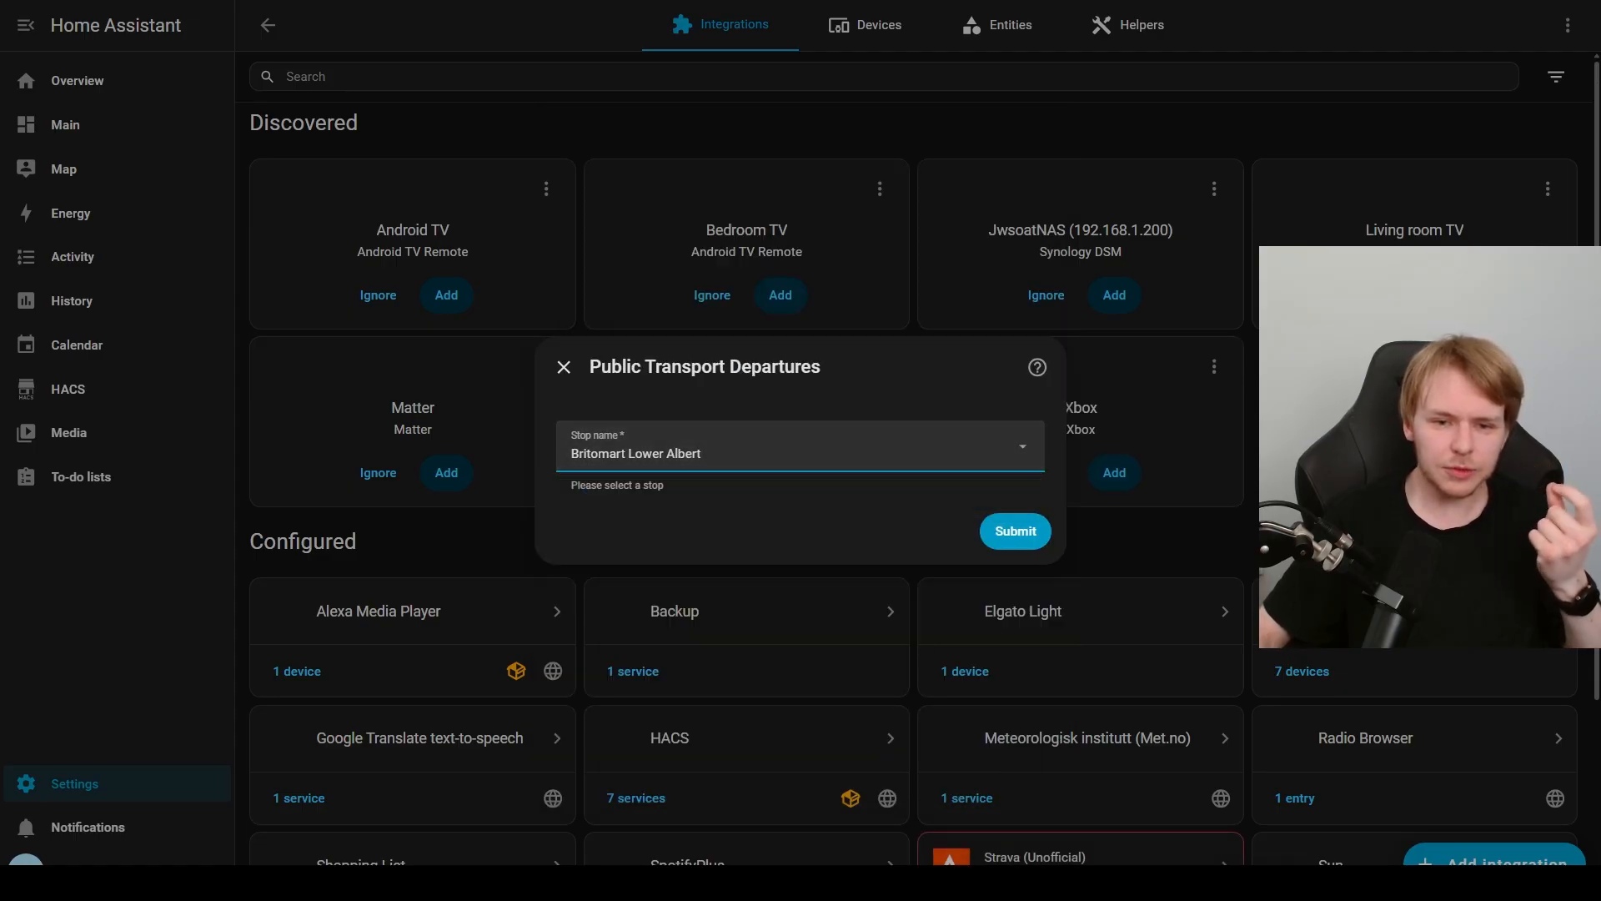
click(1015, 532)
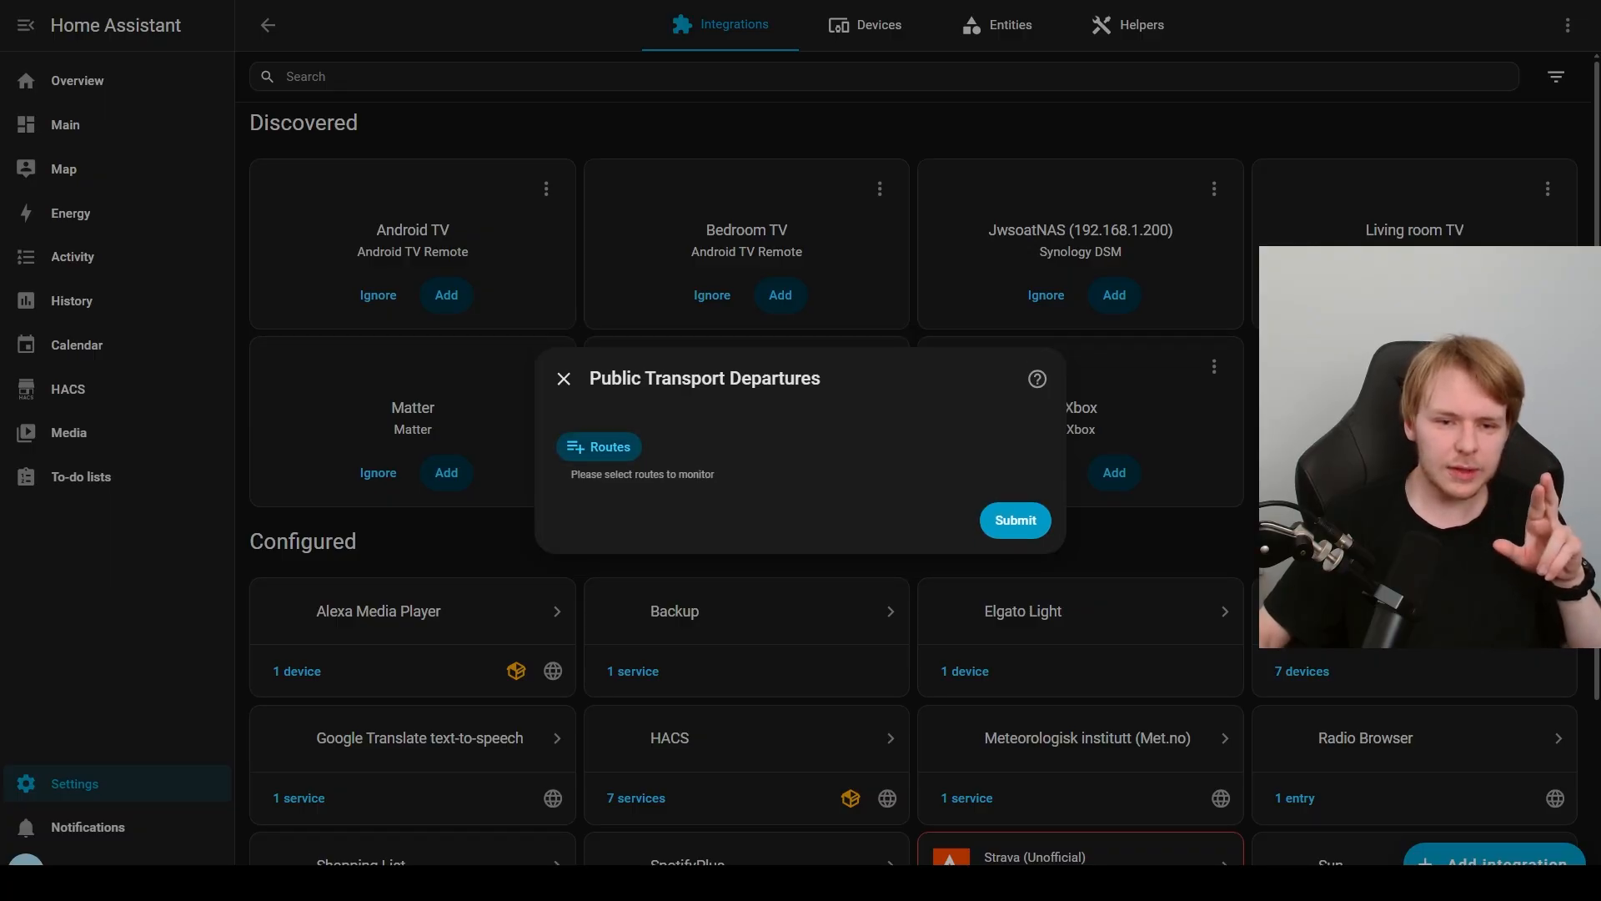
Step: Select the NX1 - HC STATION route to monitor and finish the setup with the hub name Britomart Lower Albert
click(599, 447)
text(nx1)
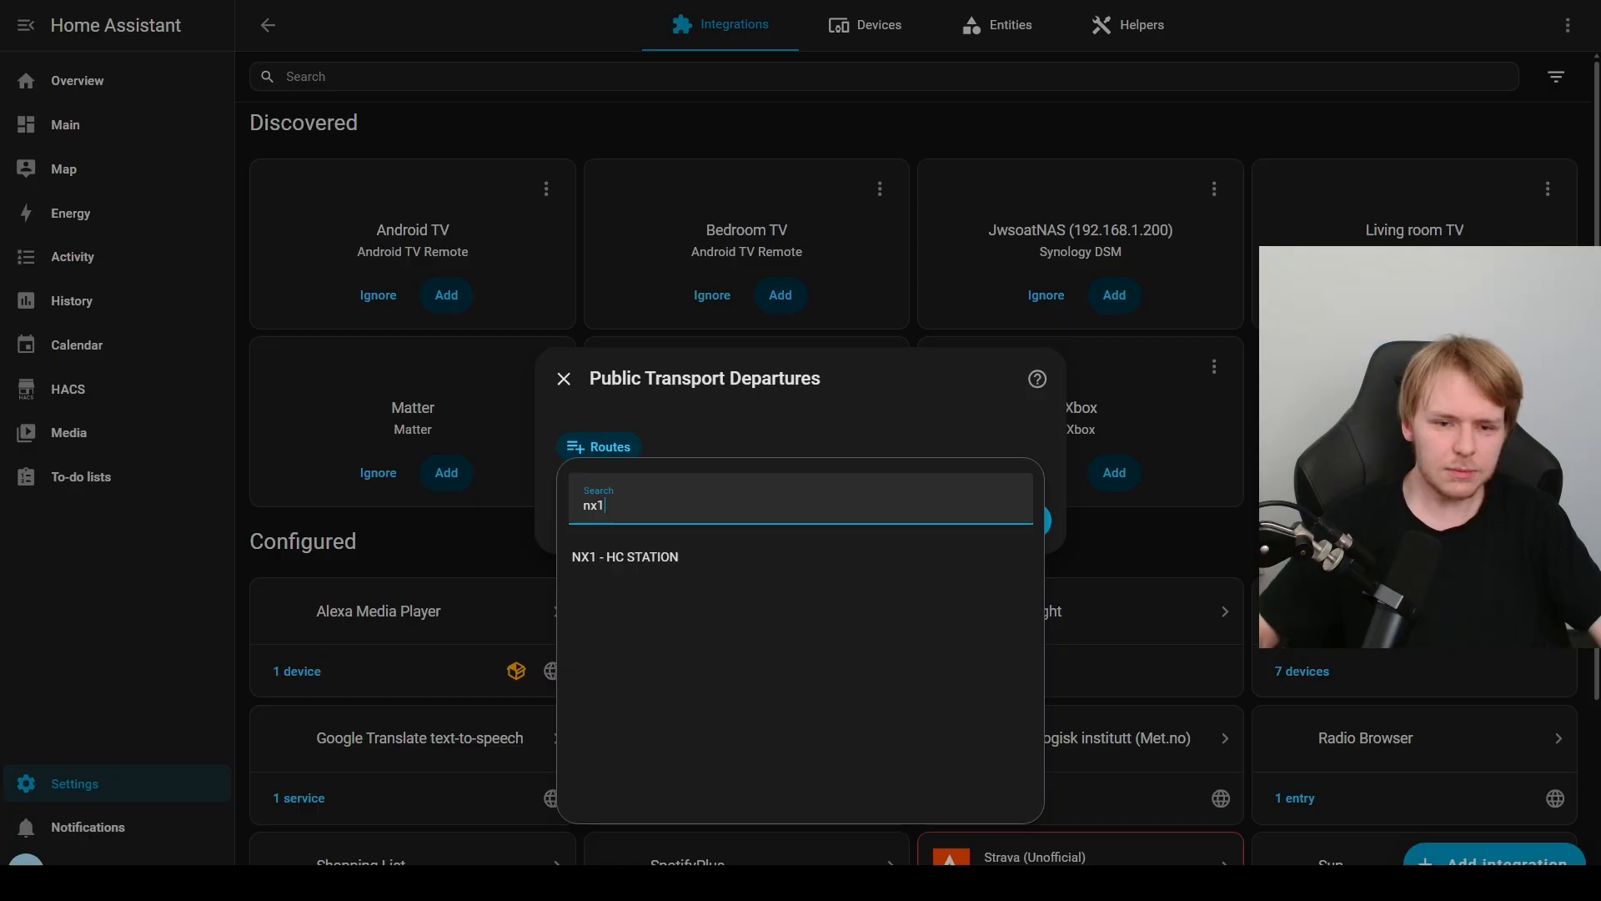
key(Return)
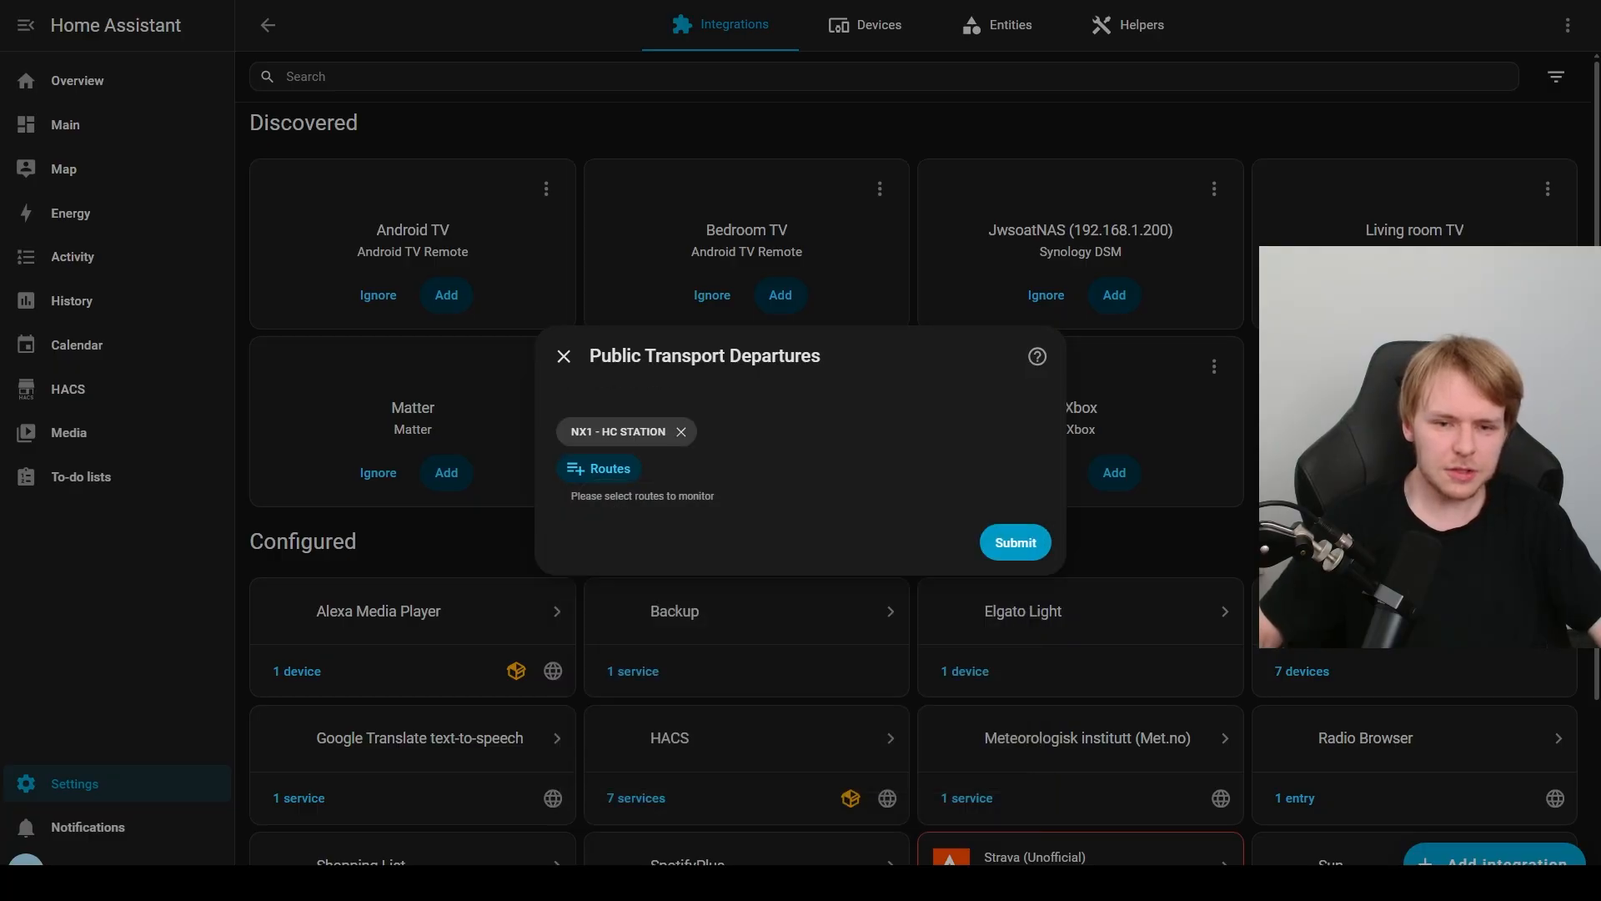
click(599, 469)
scroll(633, 714, down, 2)
scroll(634, 703, down, 1)
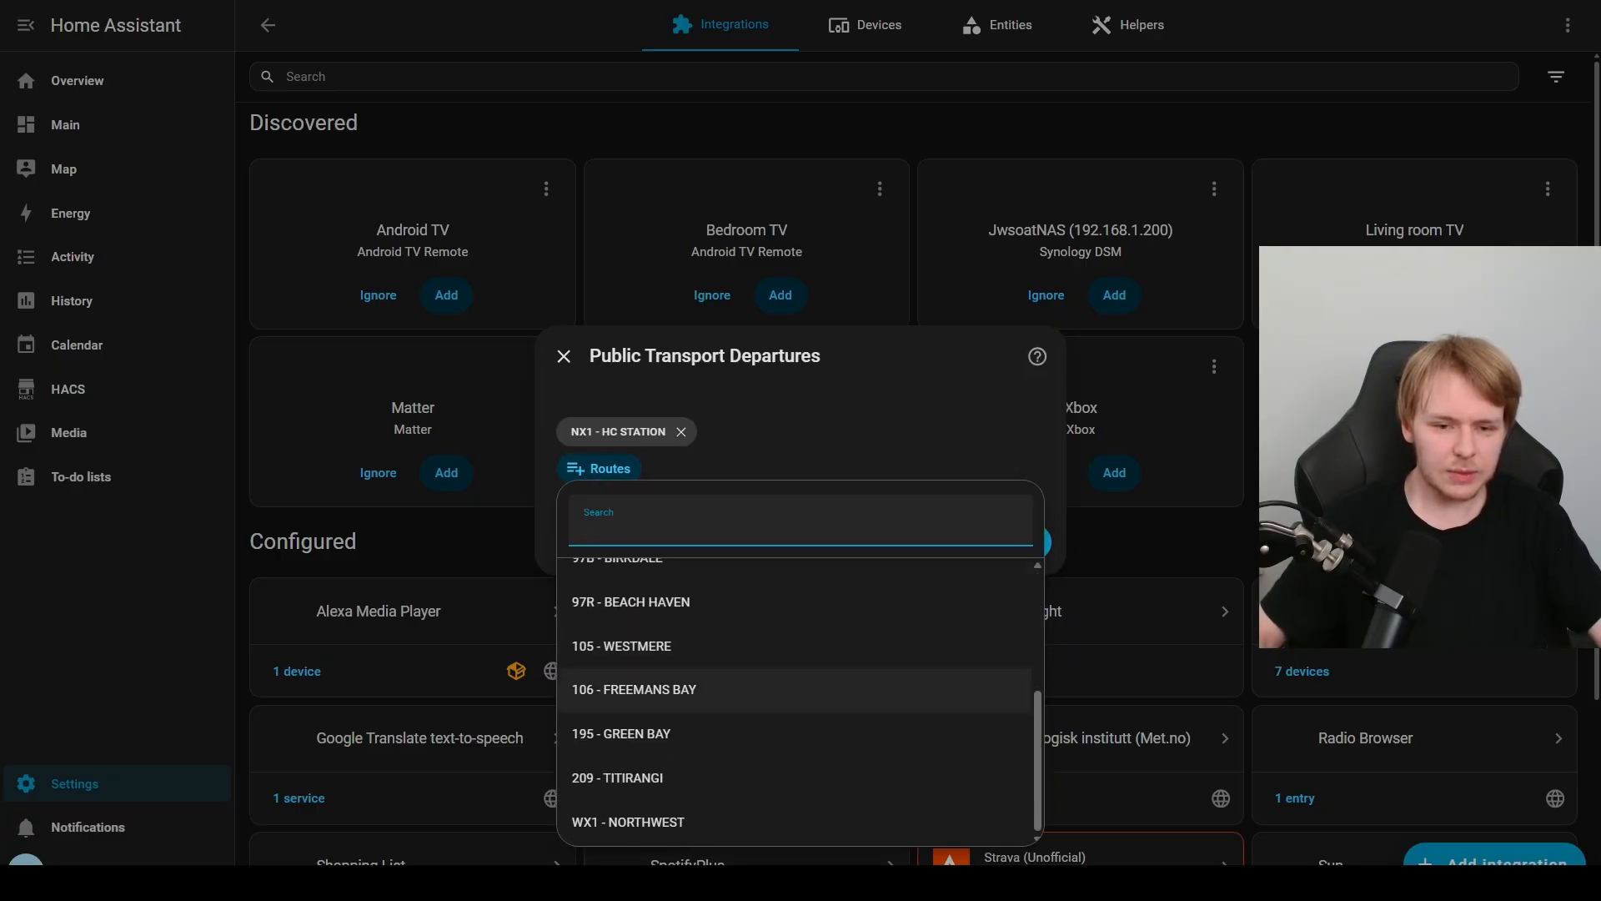
key(Escape)
click(1016, 543)
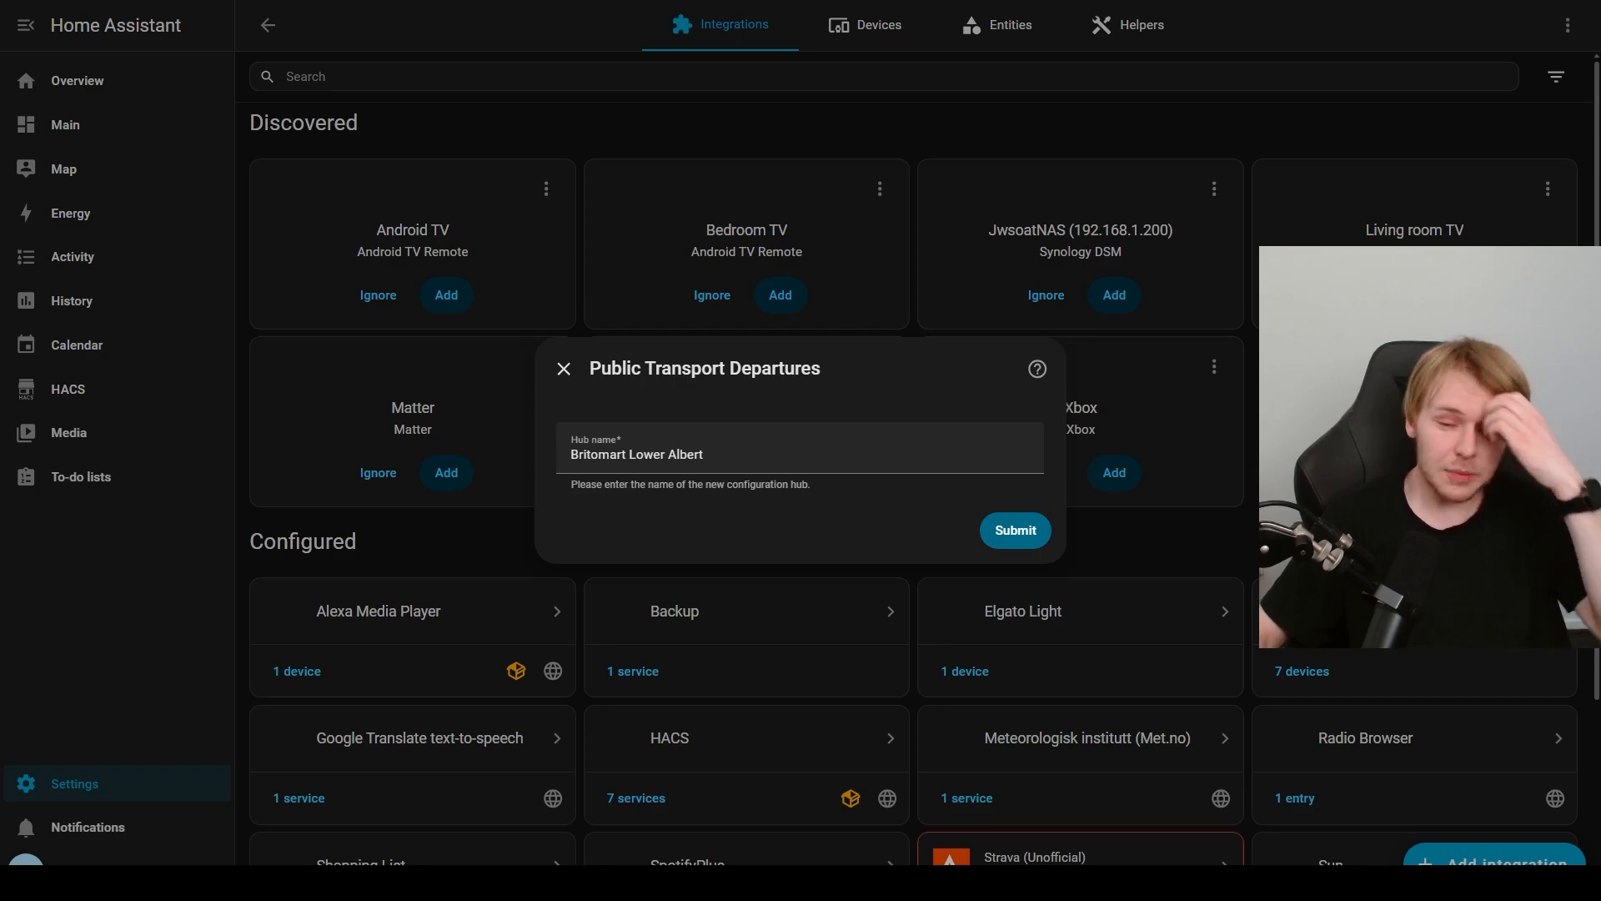
click(1015, 531)
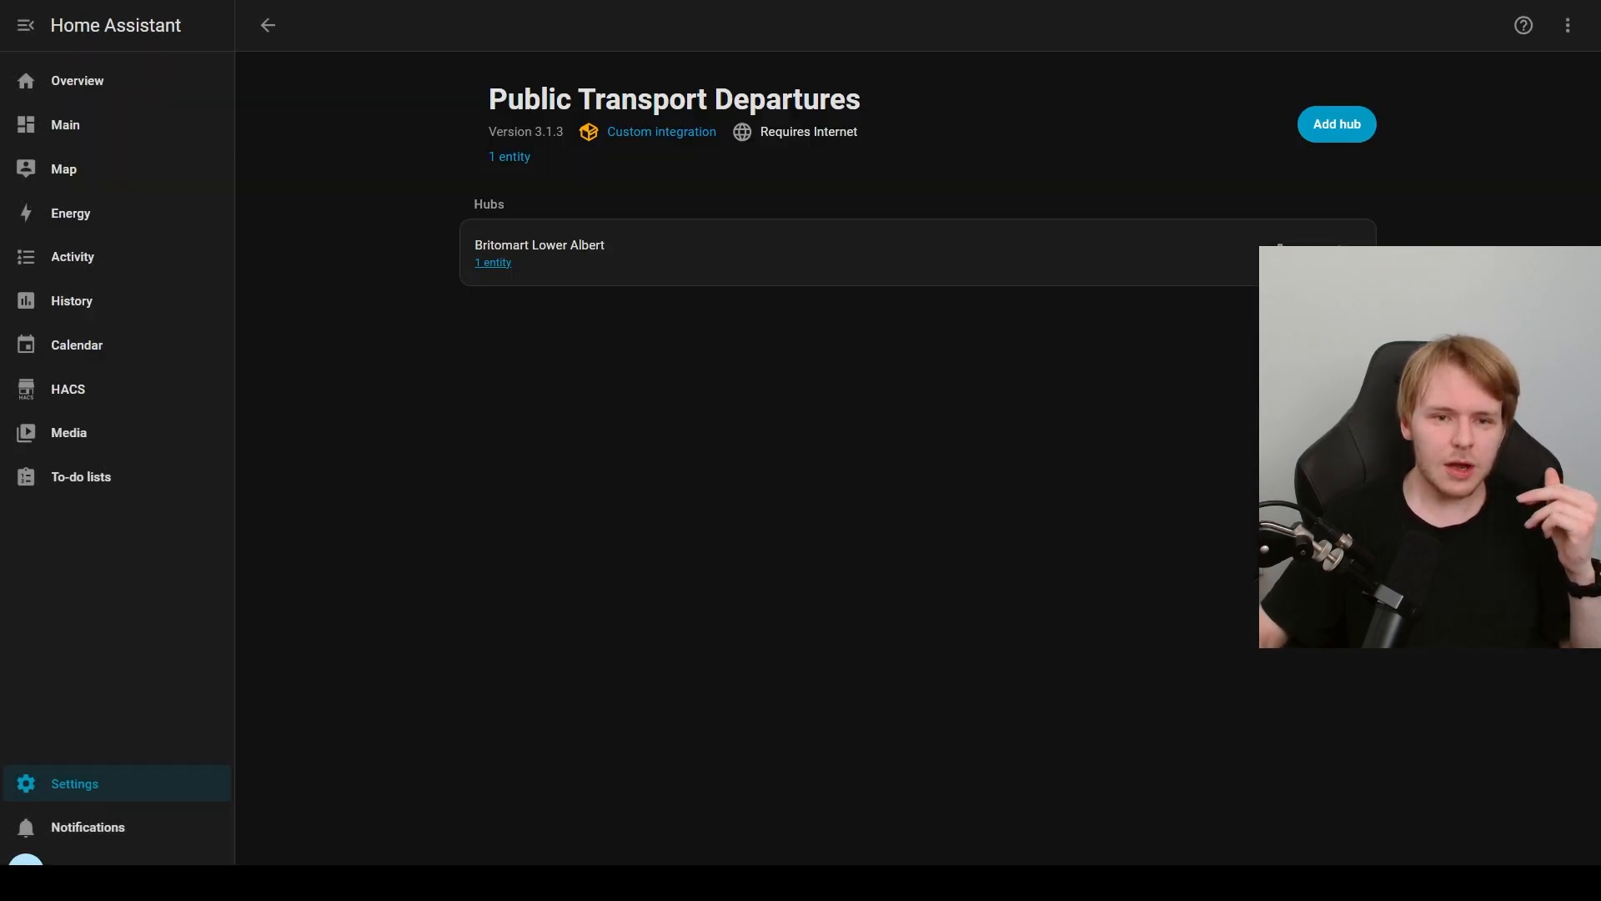
Step: Open the new hub's NX1-HC STATION entity and check its current state
click(493, 263)
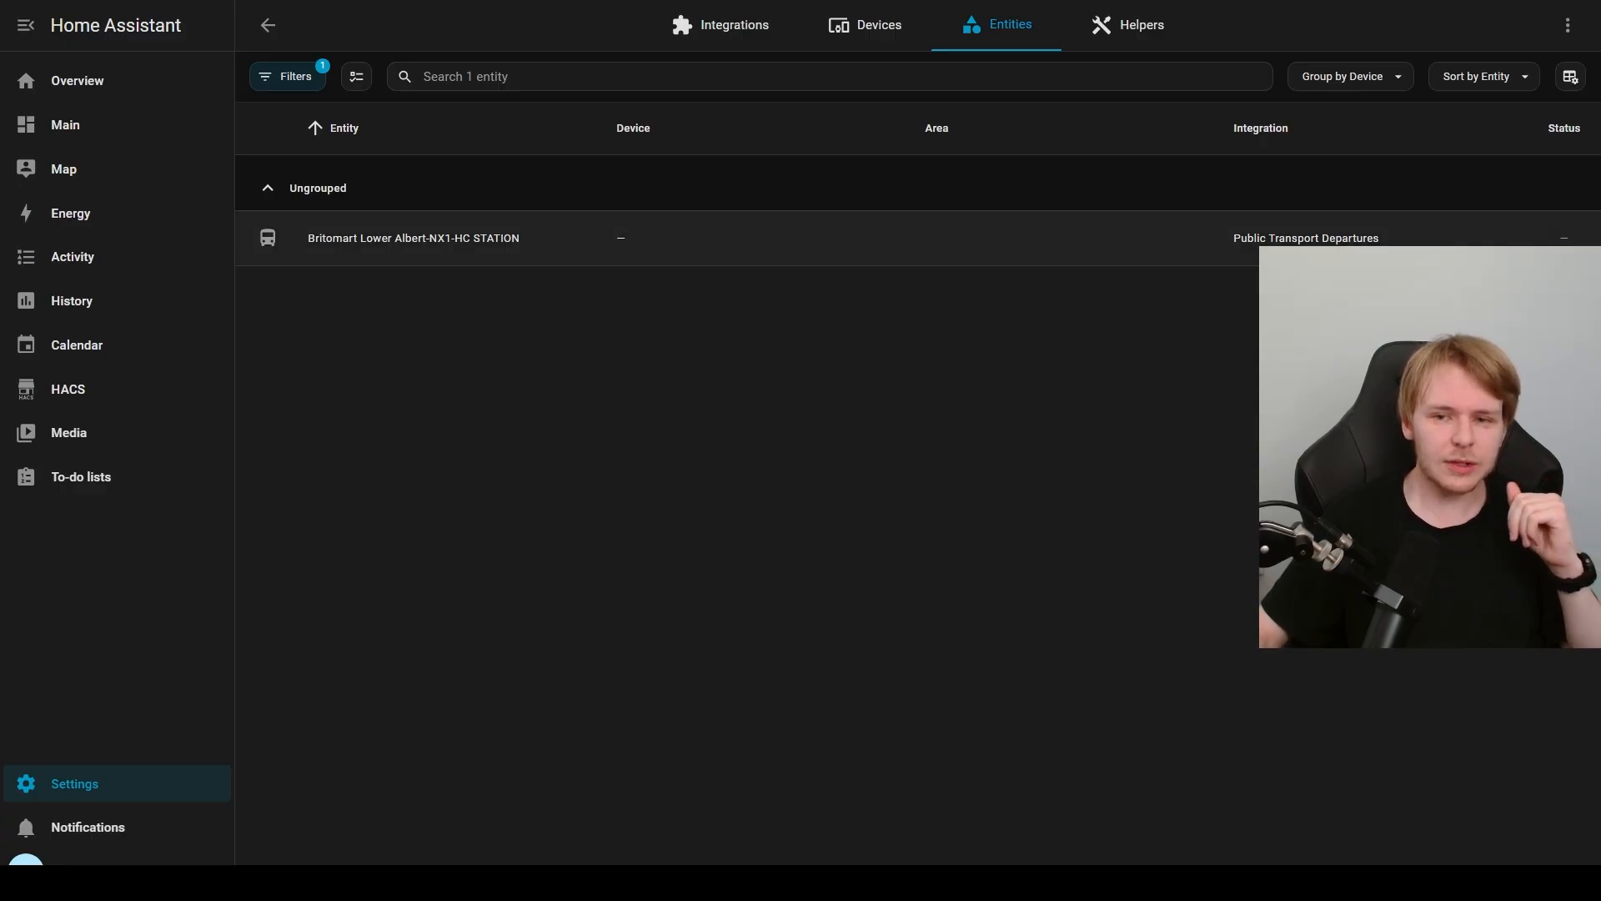
click(414, 239)
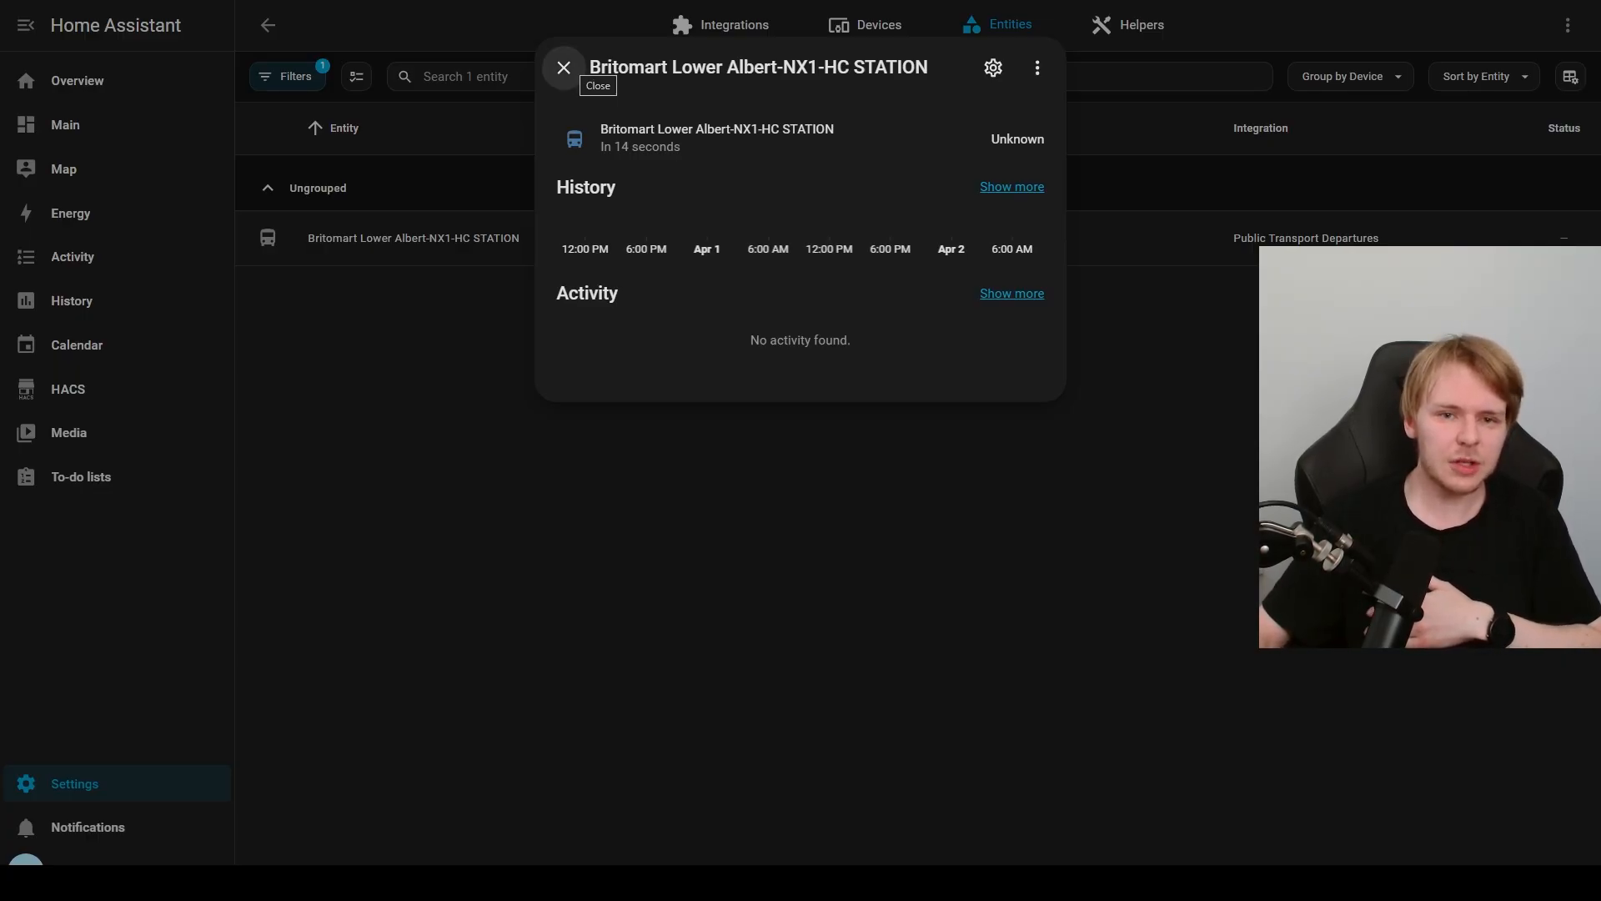
double_click(1017, 139)
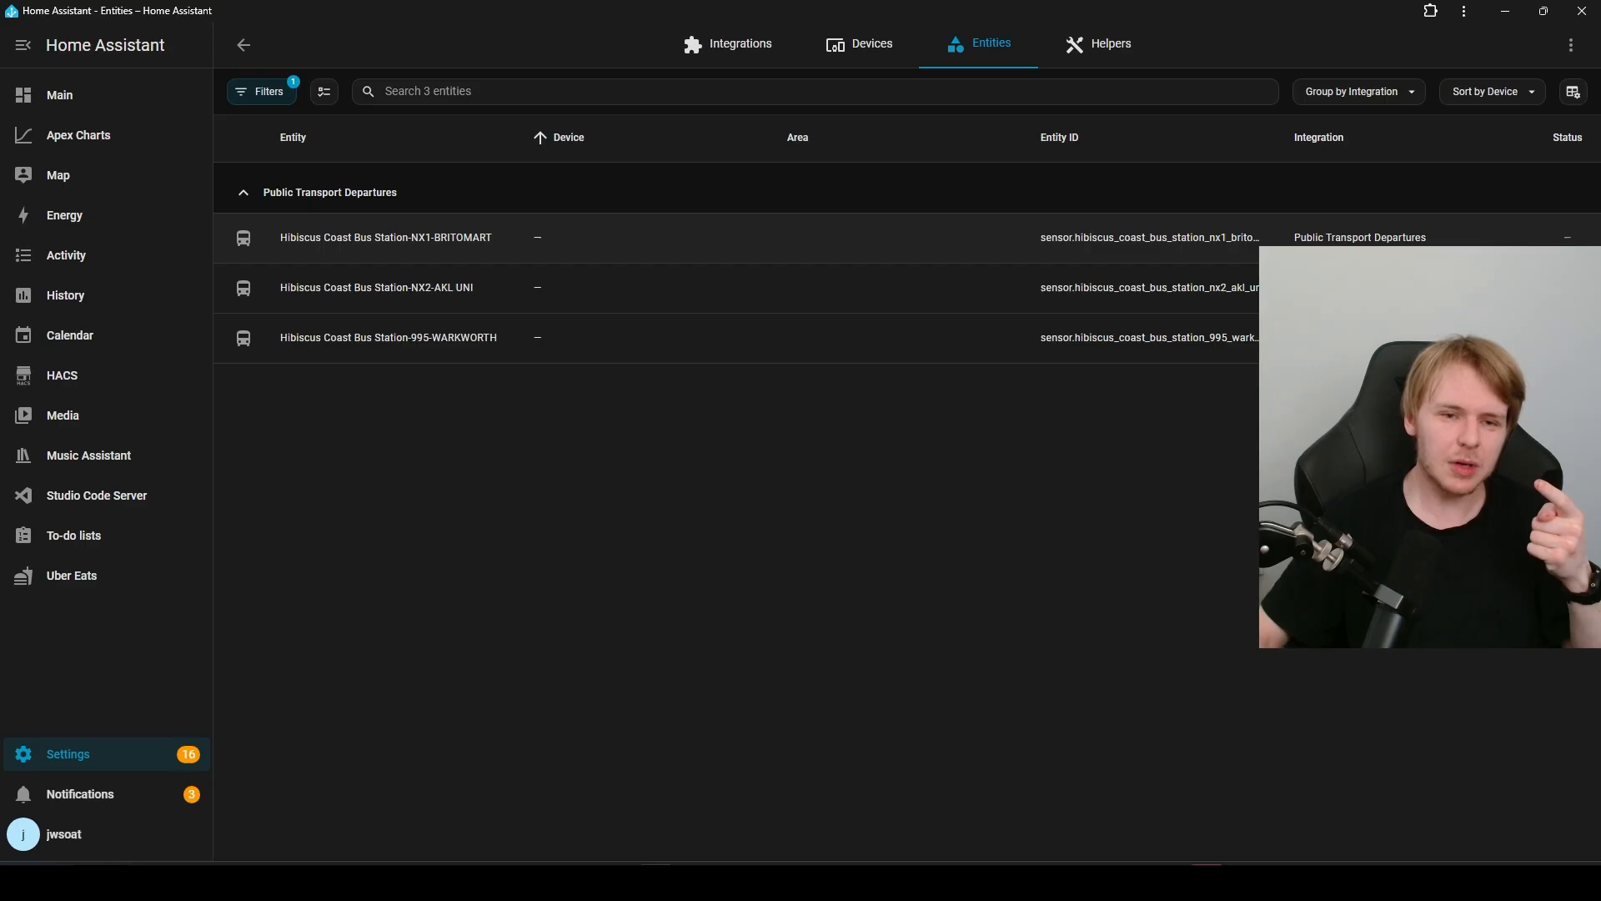
Step: Inspect the departure time and activity of the Hibiscus Coast Bus Station-NX1-BRITOMART entity, then close its details
click(385, 238)
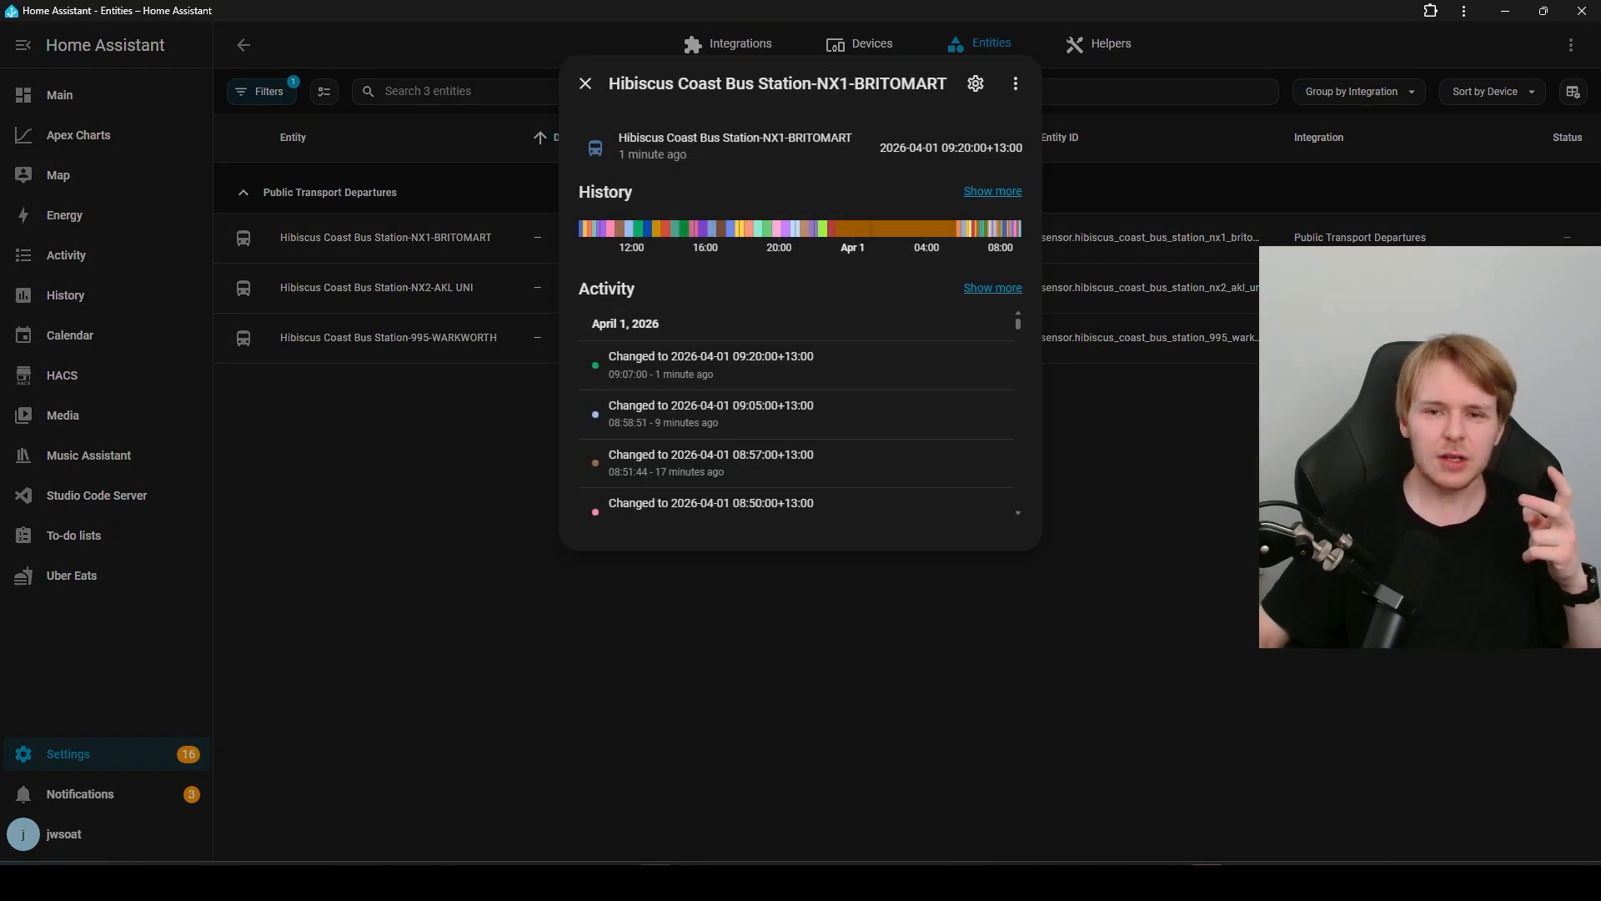
drag(940, 148, 981, 148)
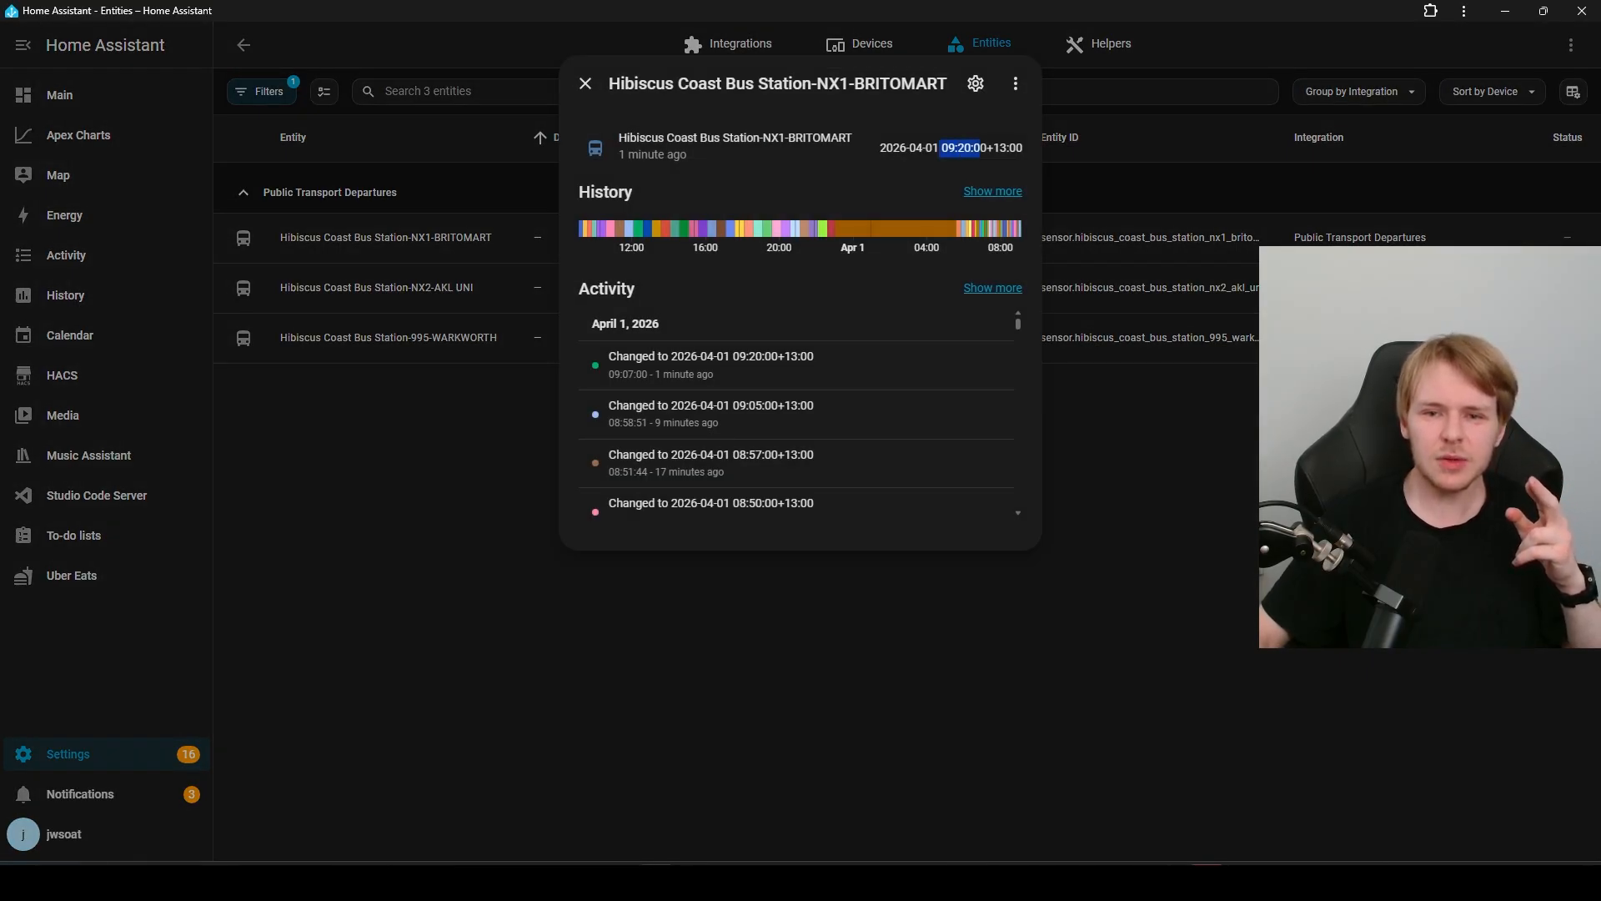
click(987, 148)
drag(881, 149, 964, 149)
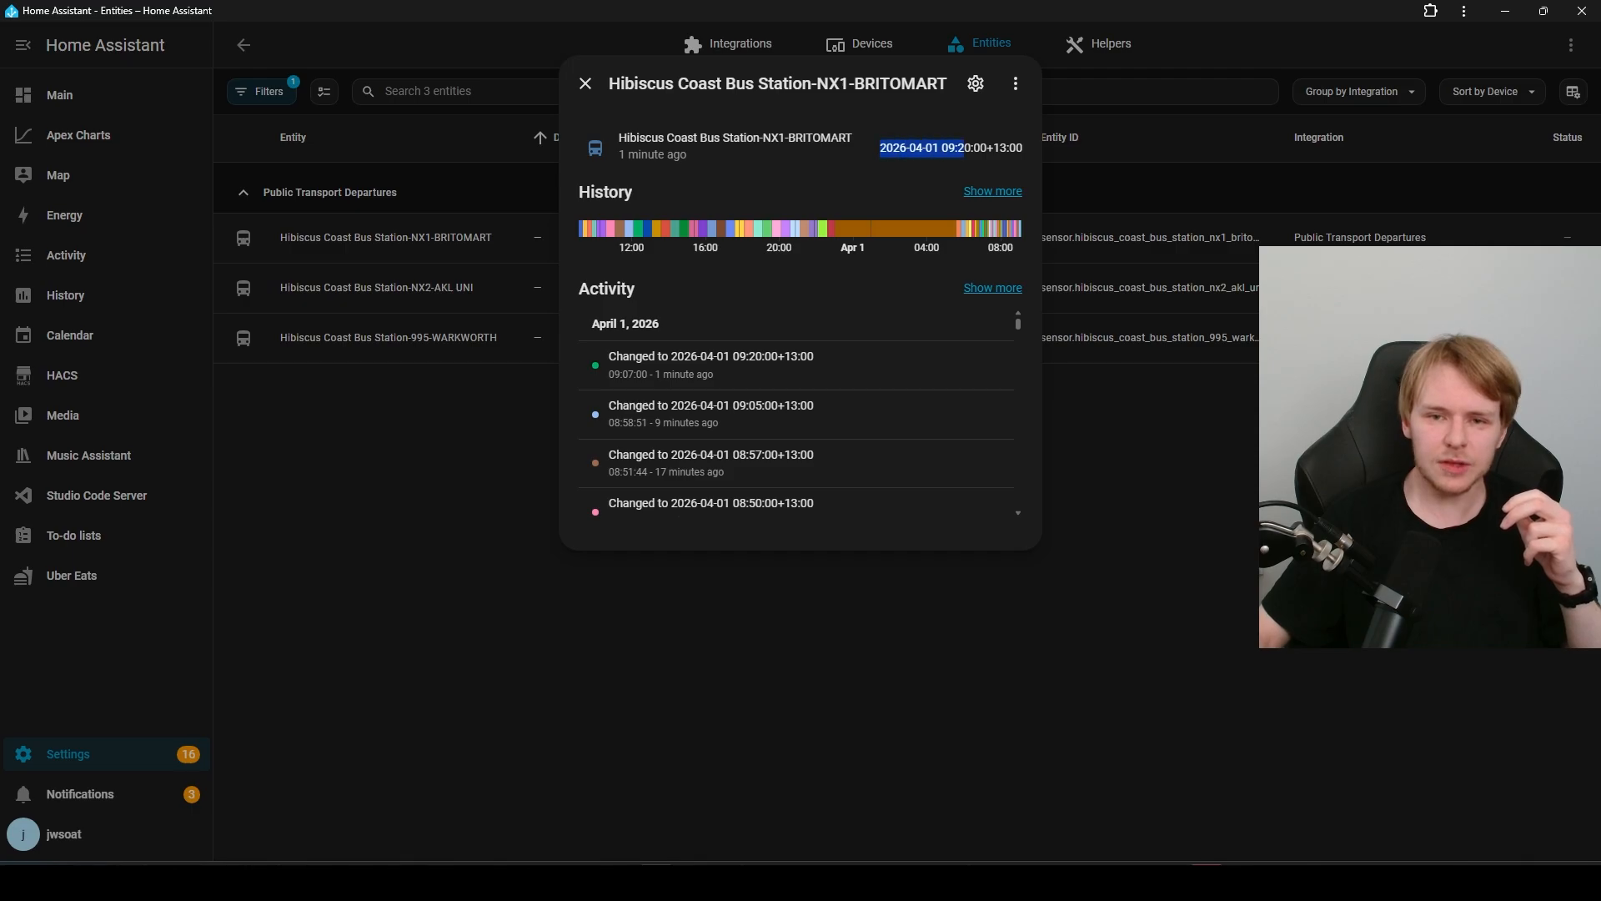
click(964, 149)
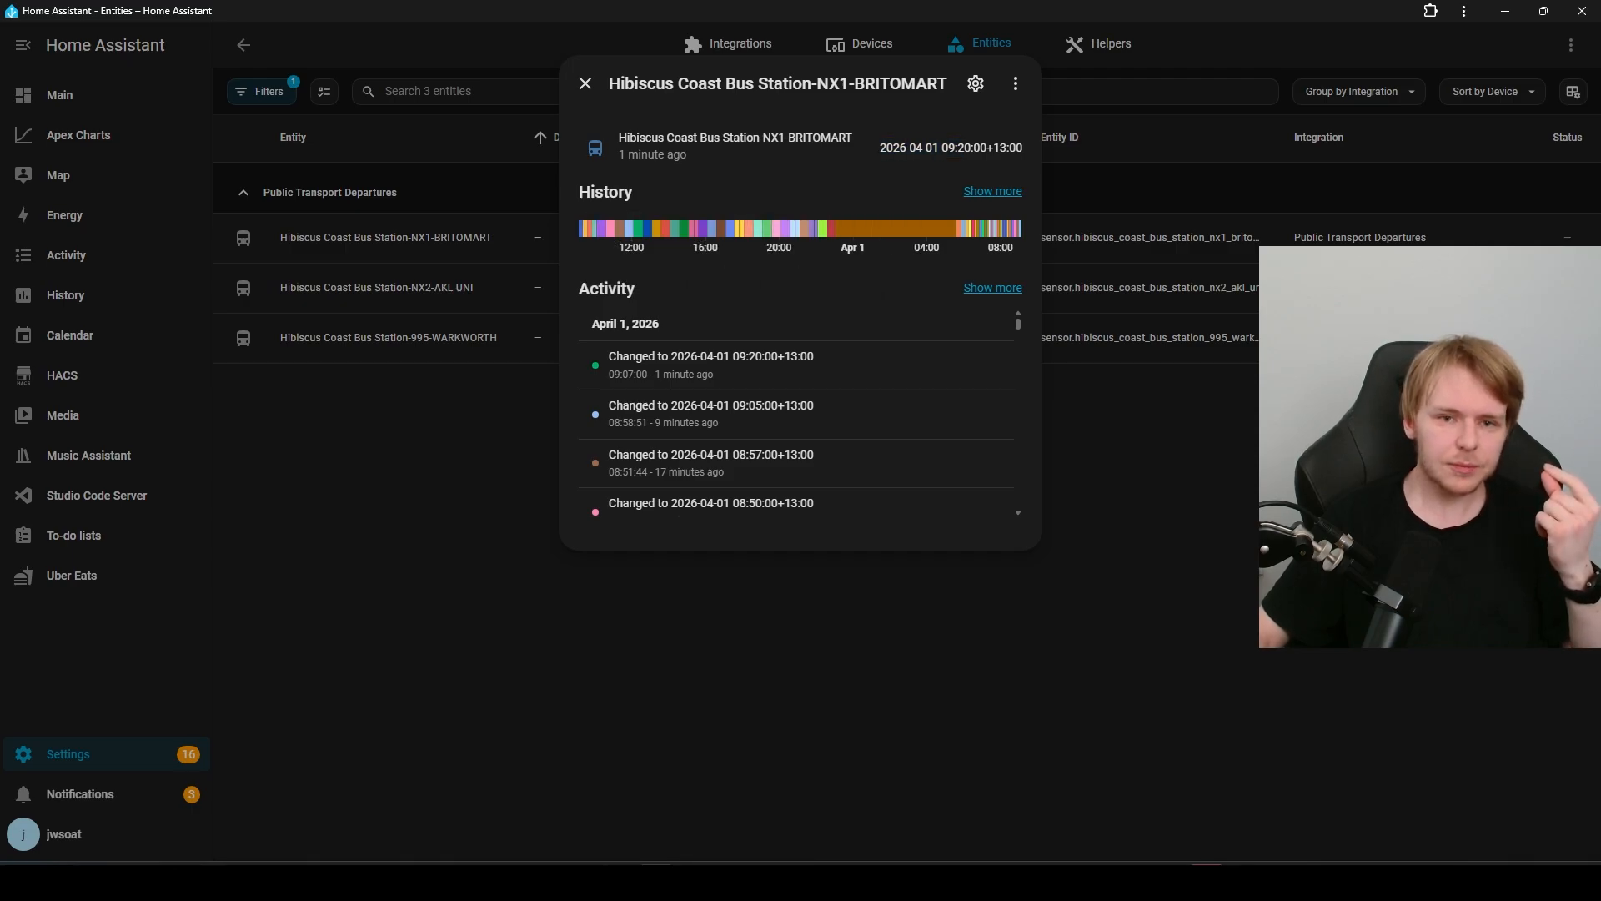
click(585, 83)
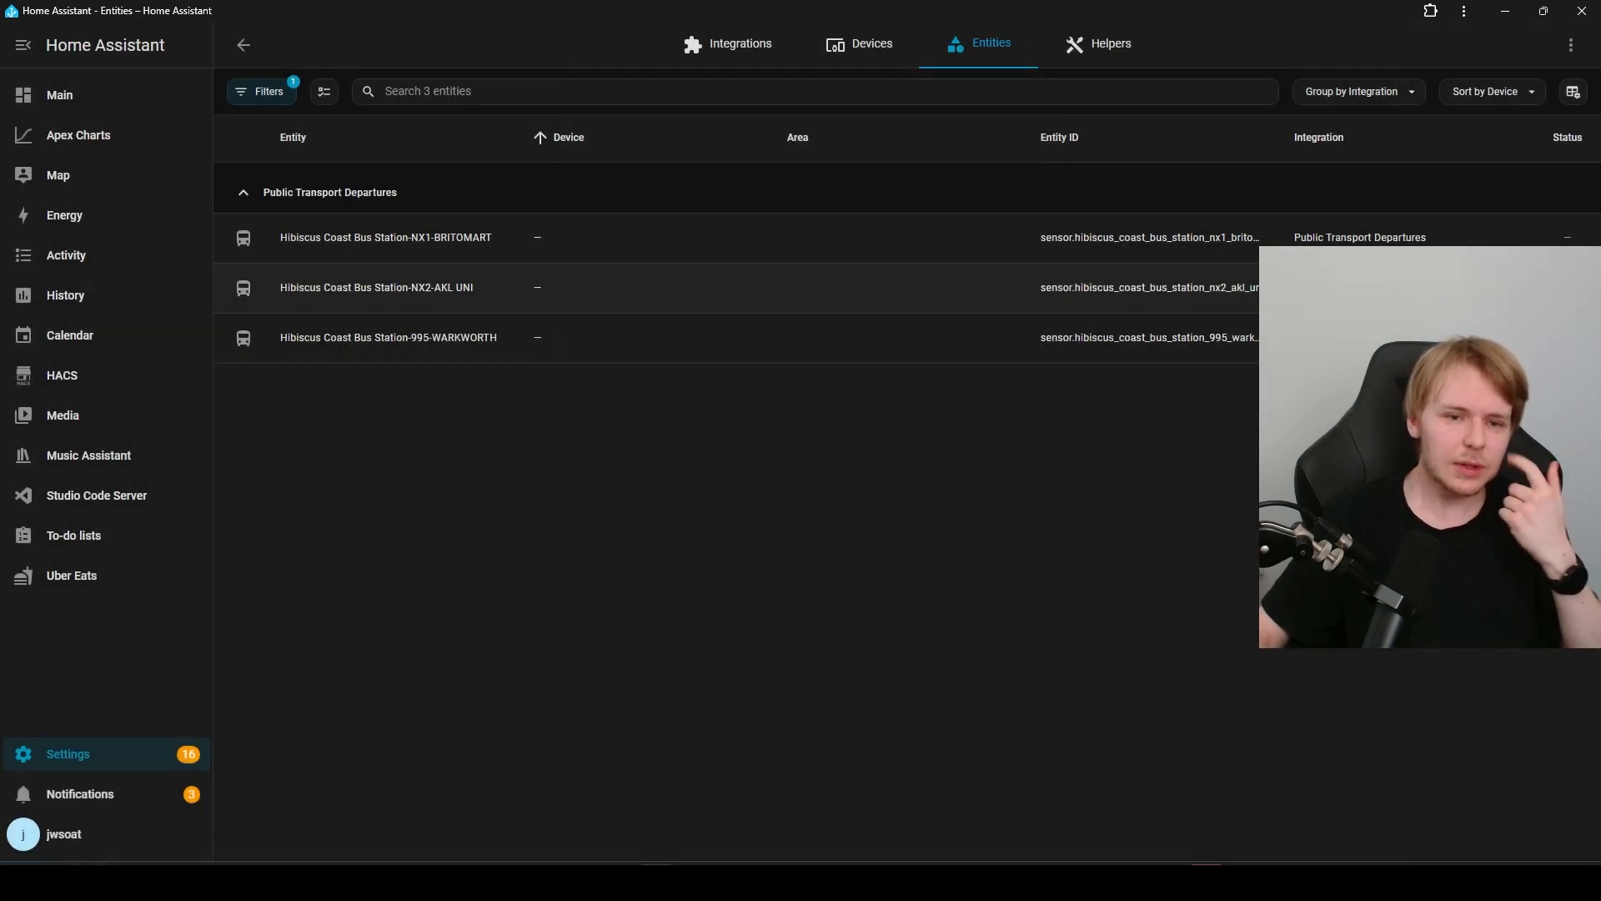
Step: Inspect the state and history of the Hibiscus Coast Bus Station-NX2-AKL UNI entity and close its details
click(473, 288)
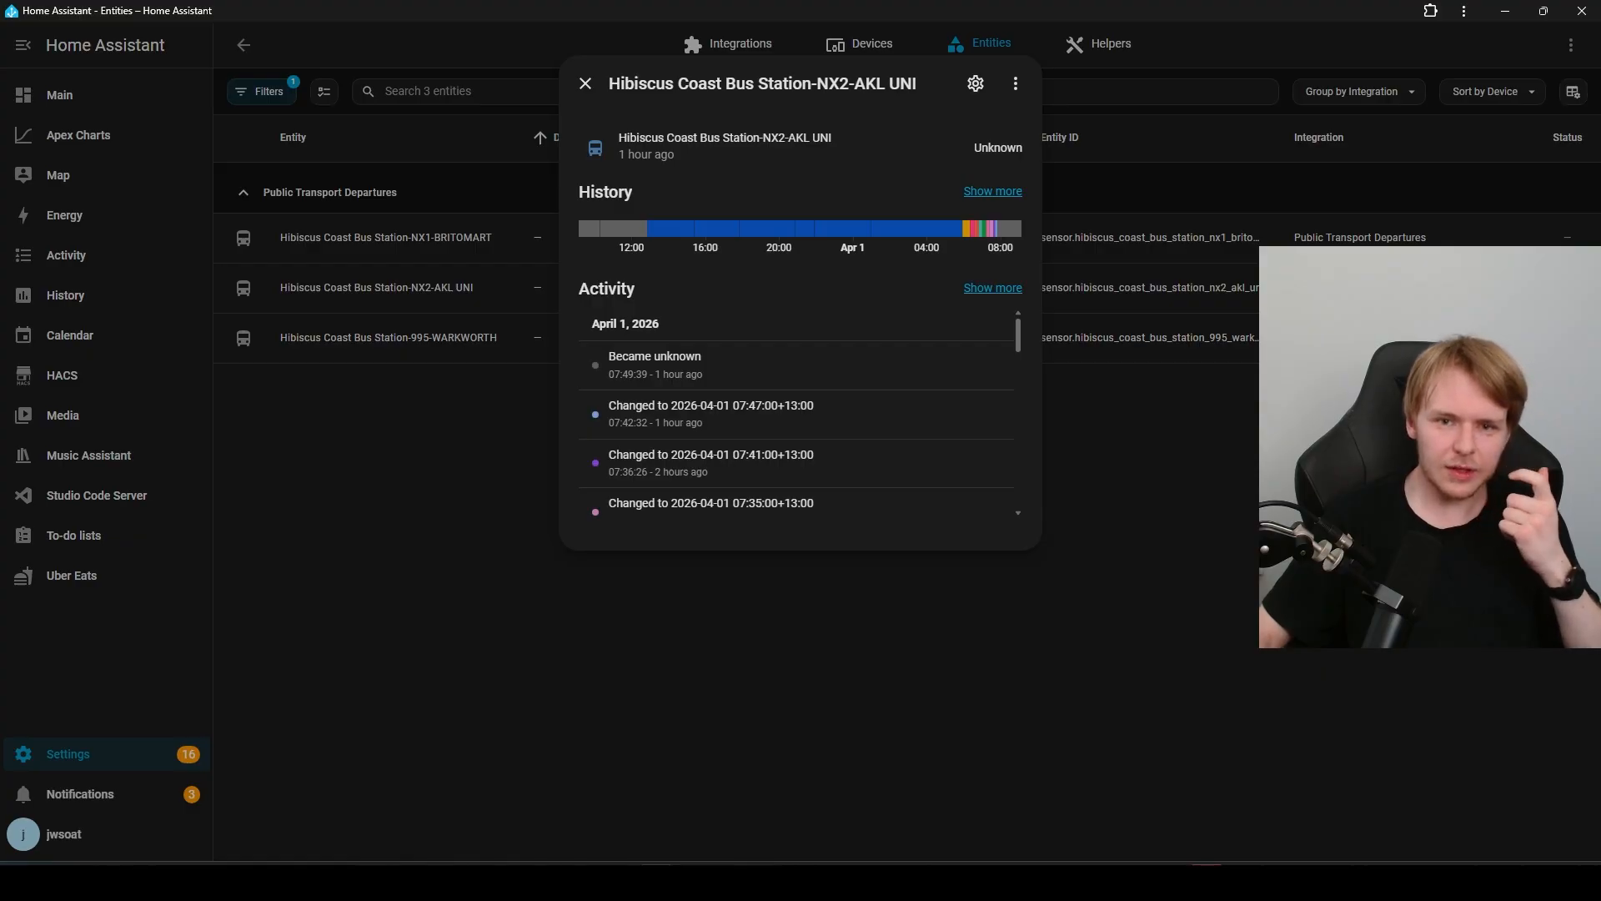
drag(762, 138, 832, 139)
click(833, 140)
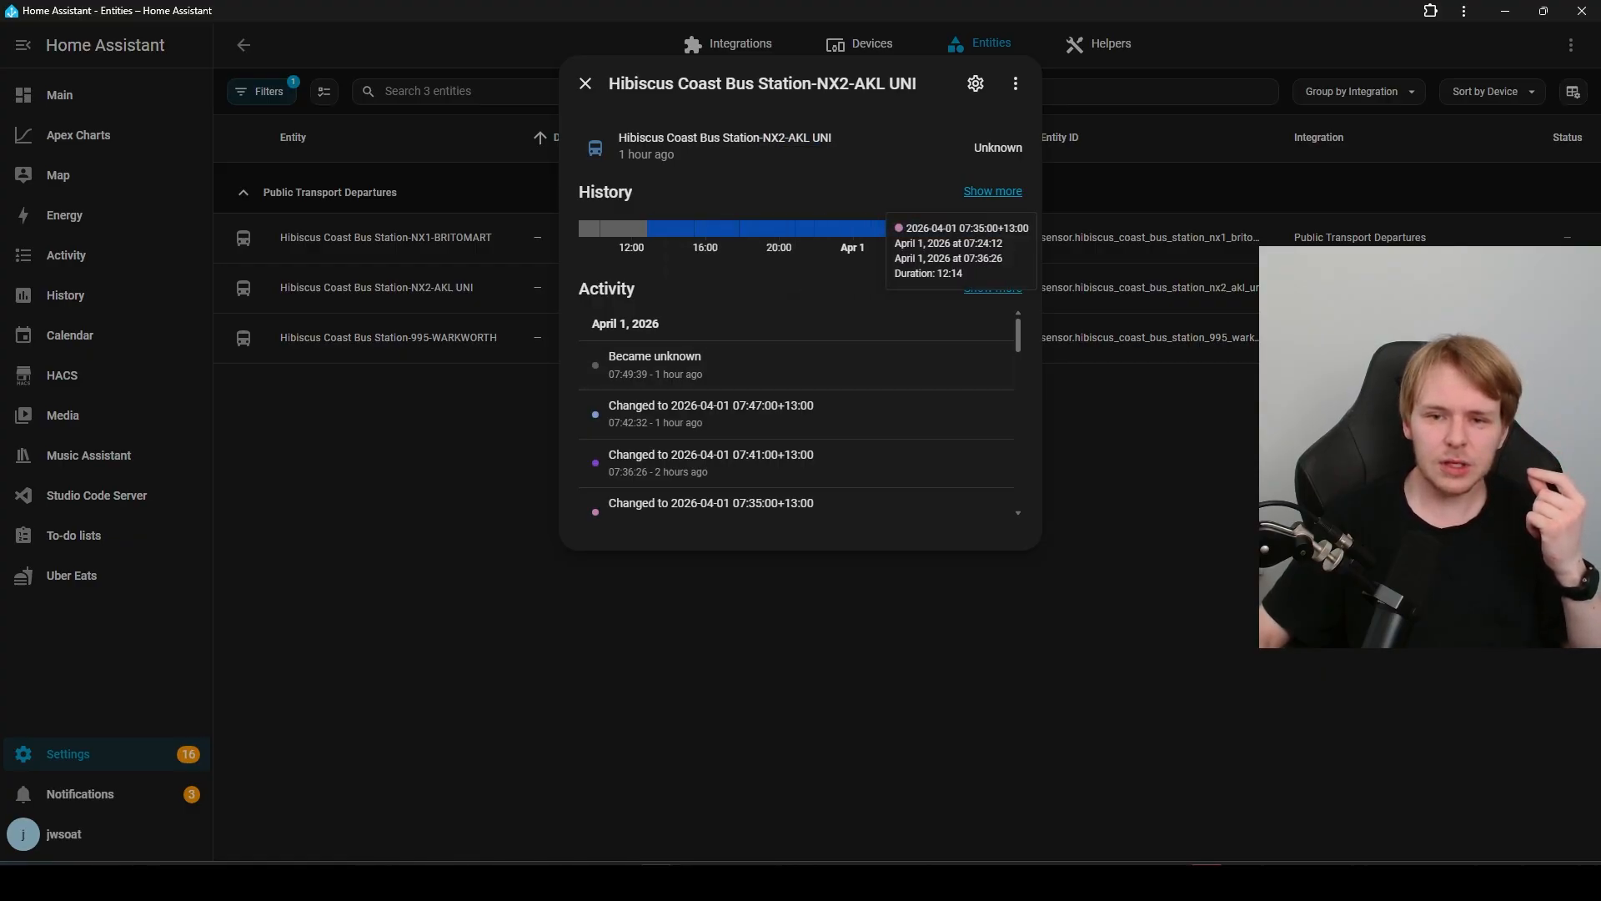
click(585, 83)
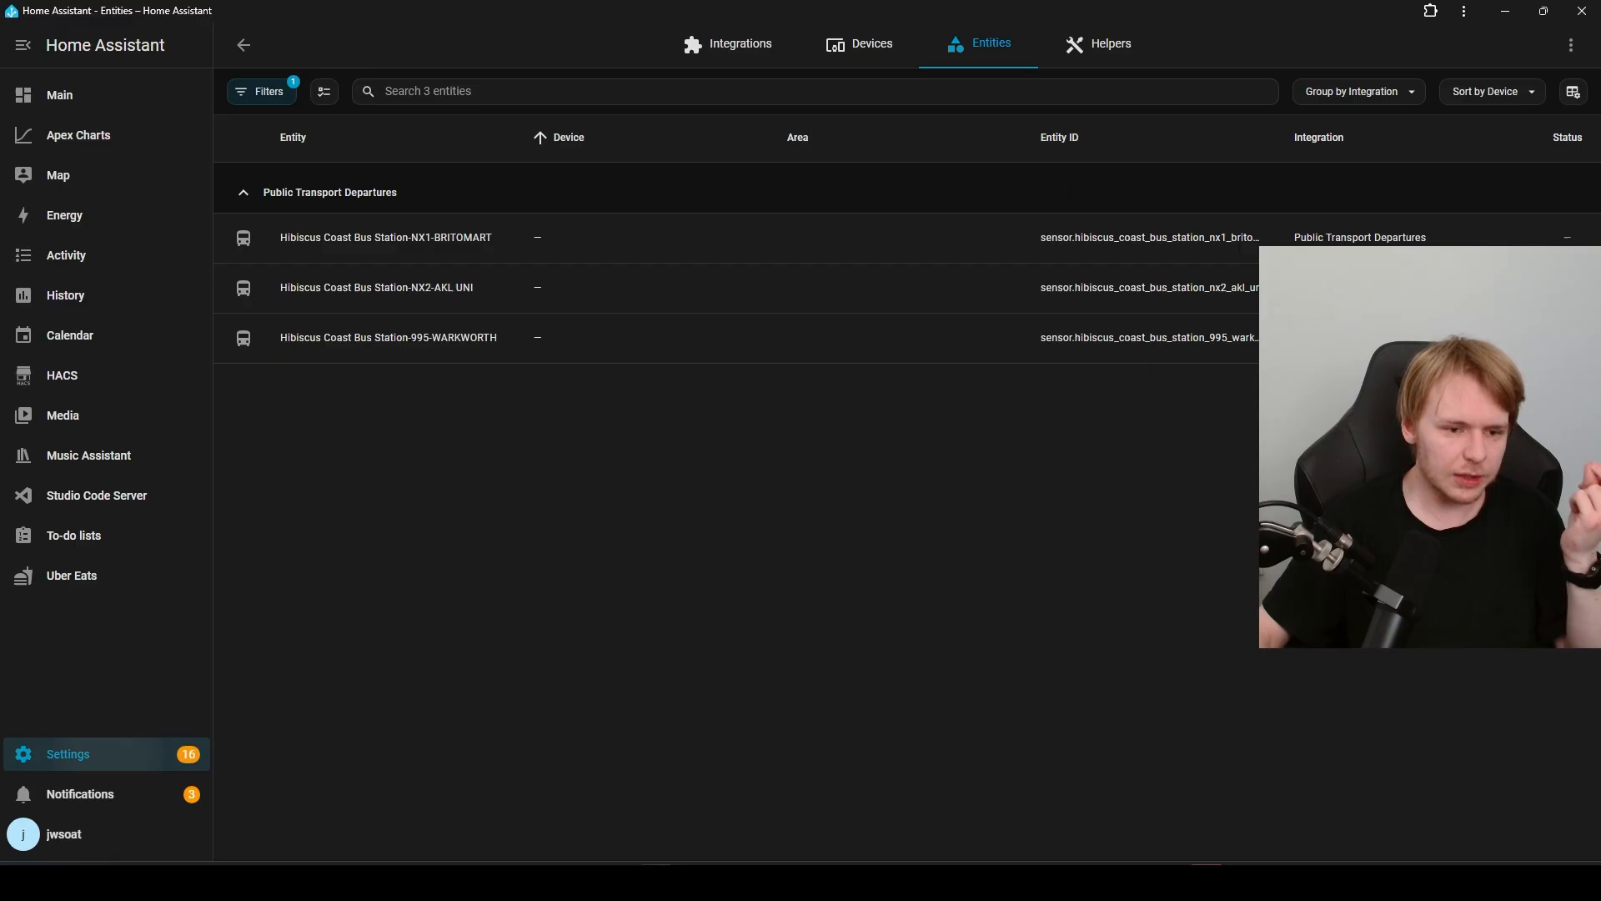
Step: Open the Stop A Lower Albert entity of the Auckland Transport integration to view its departure state and history
click(69, 753)
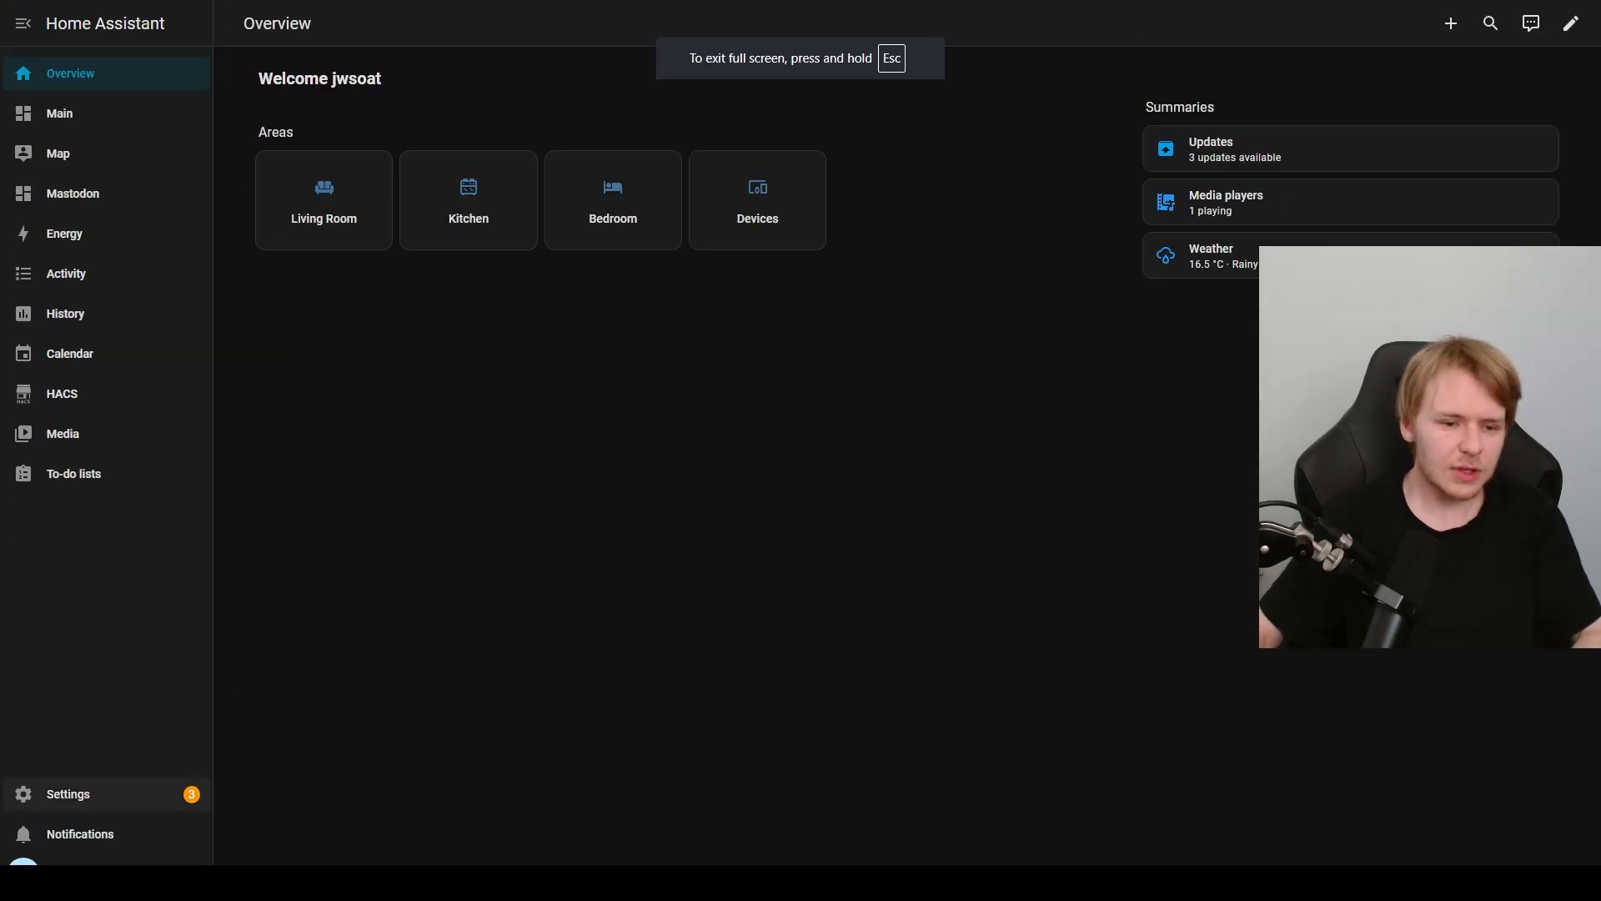
click(68, 793)
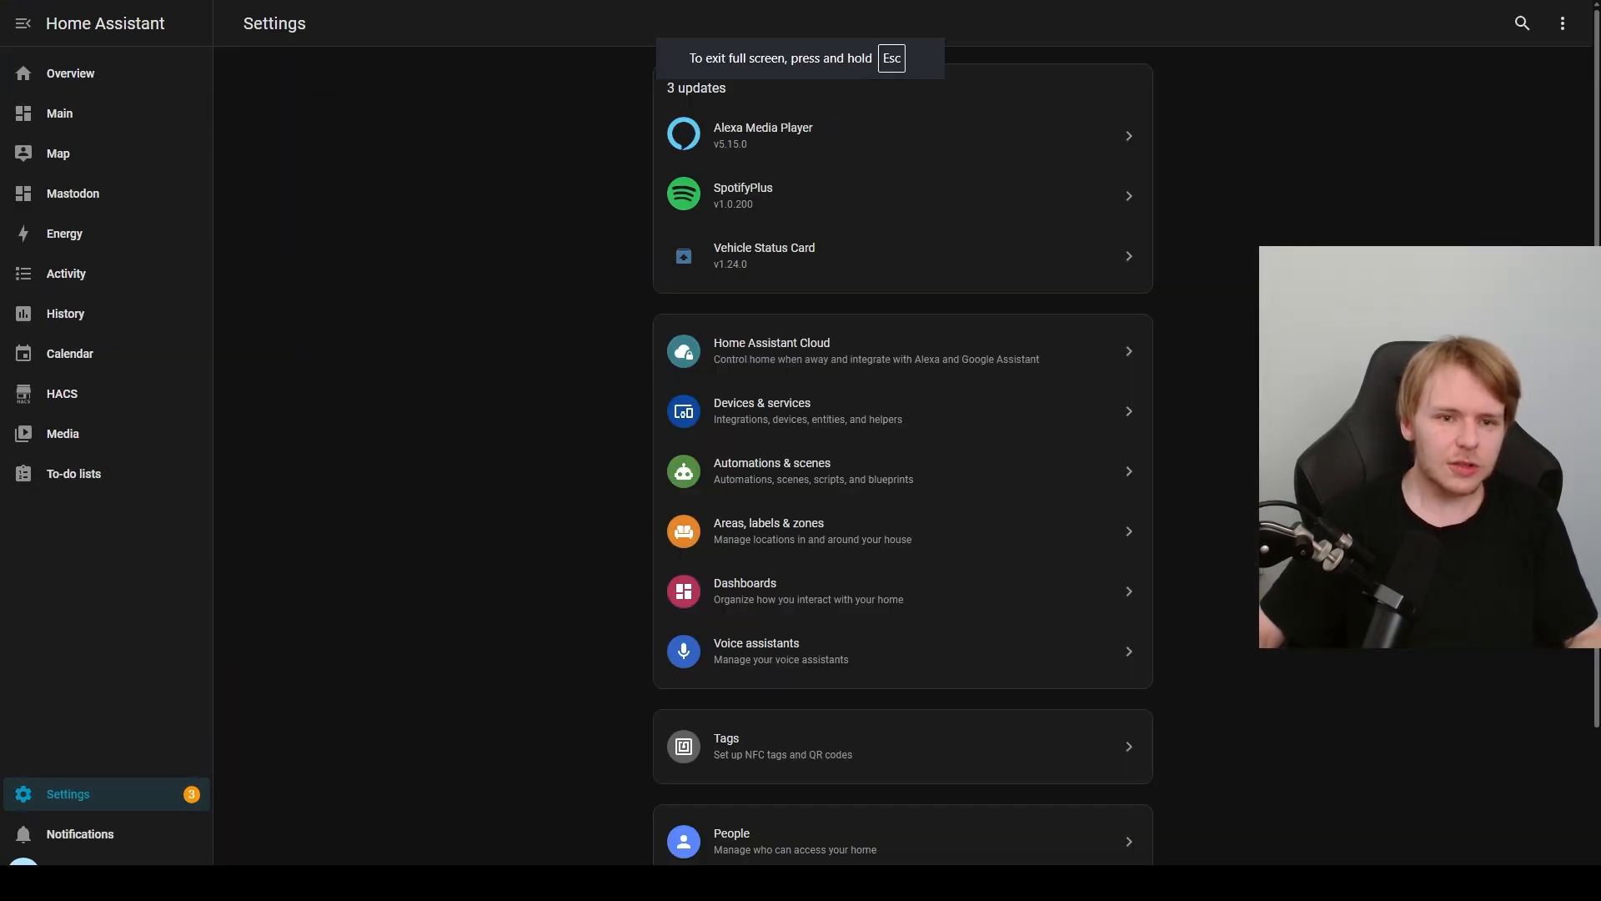
click(767, 410)
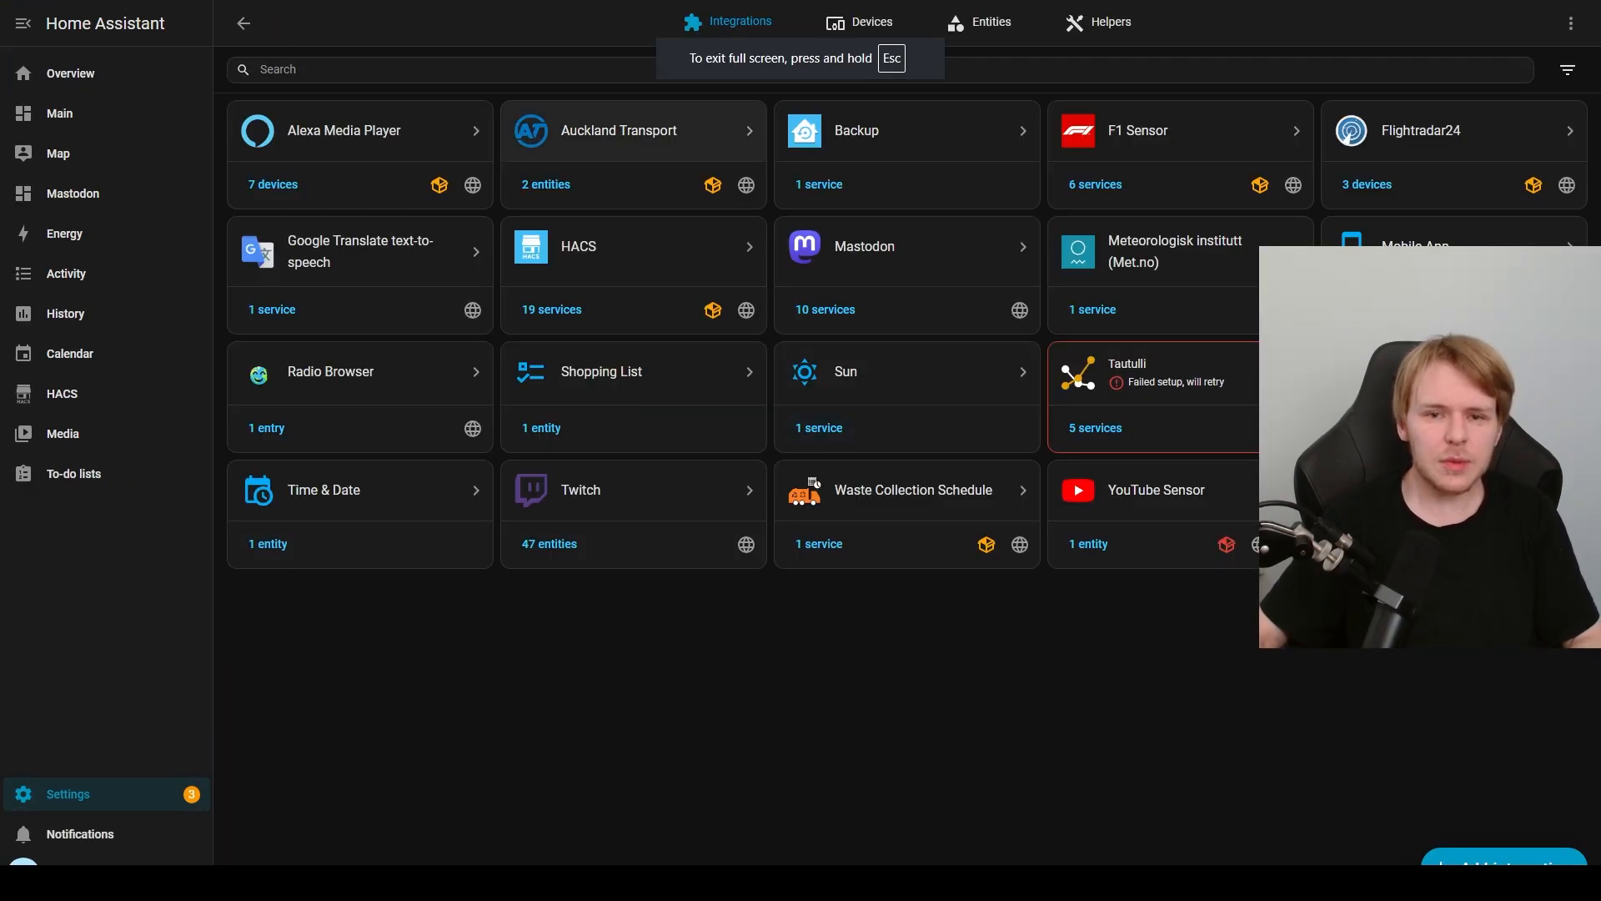
click(658, 127)
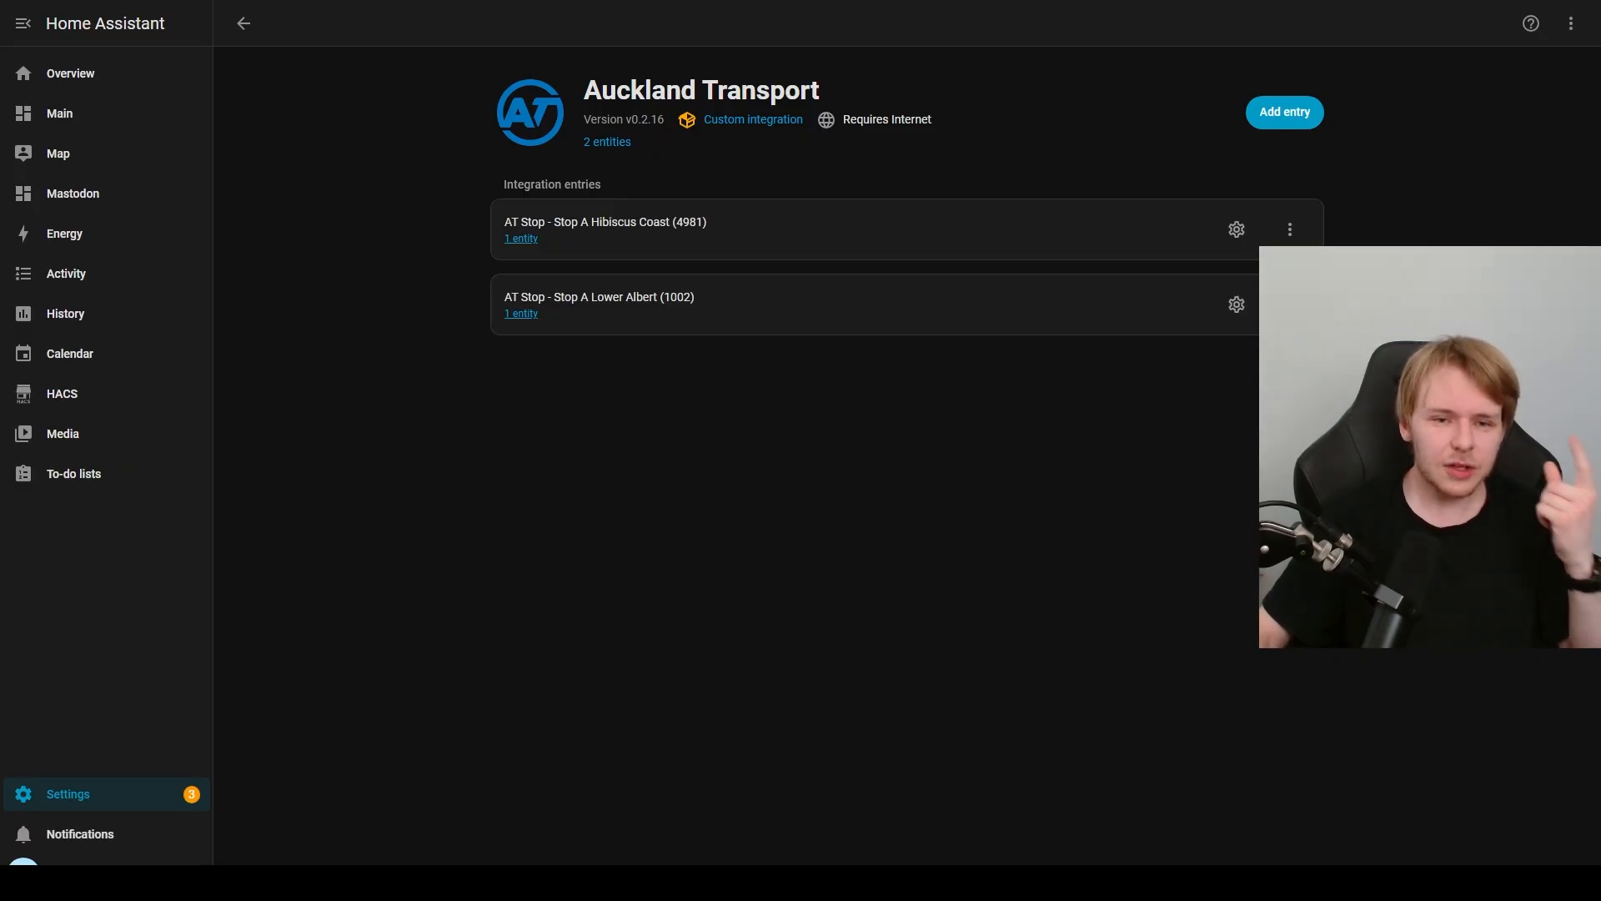
click(521, 314)
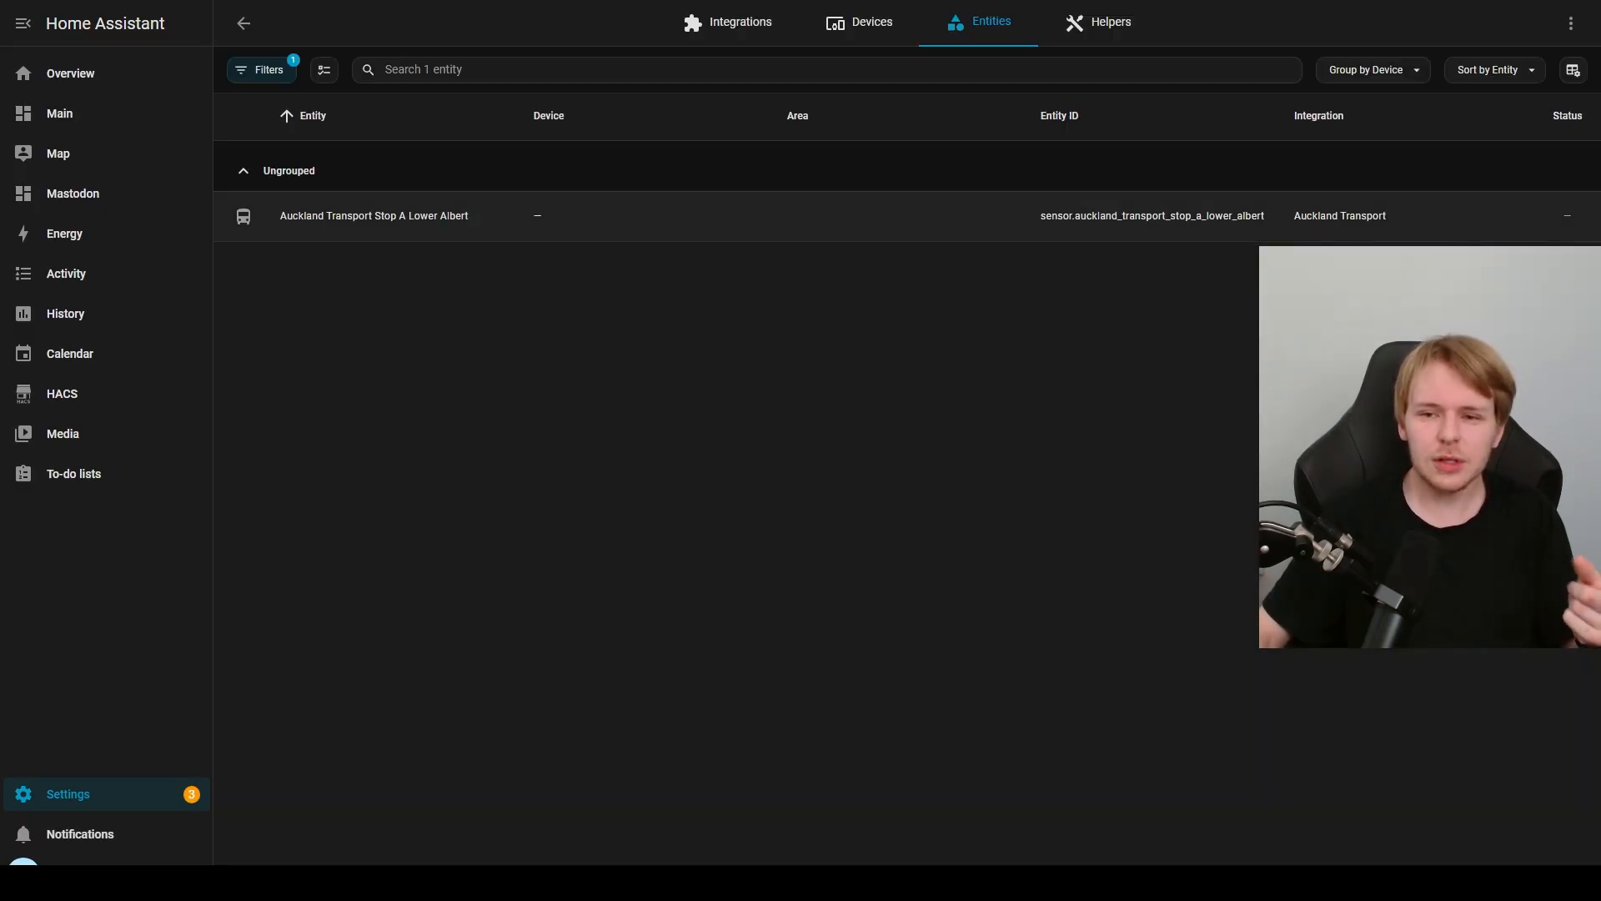
click(450, 217)
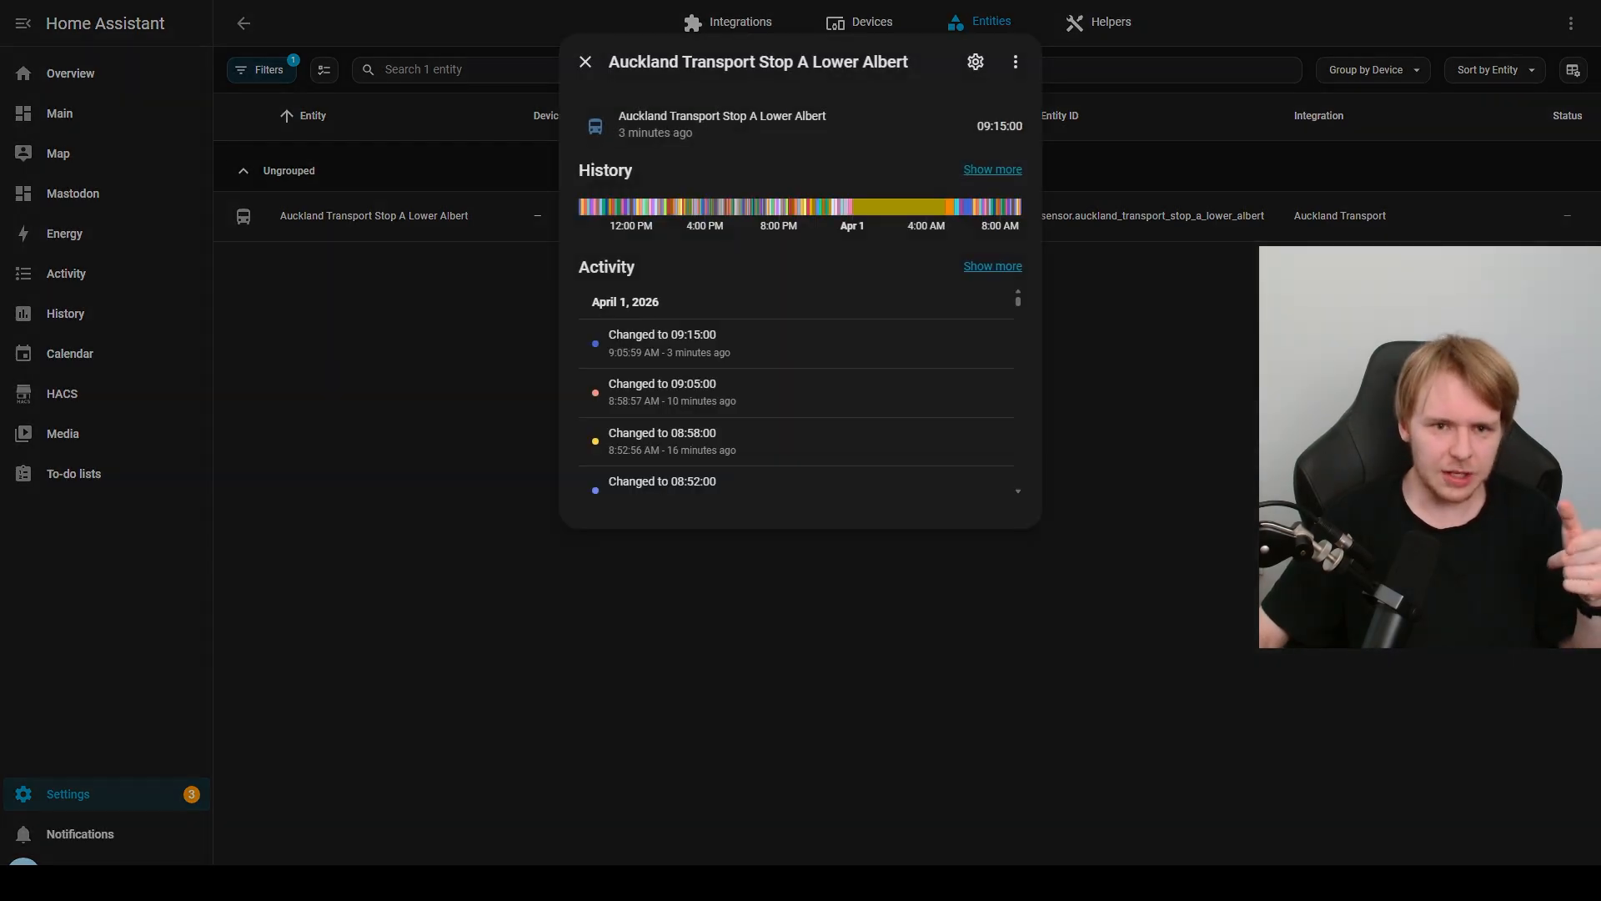
Step: Examine the departure time, history timeline and past activity of the Auckland Transport Stop A Lower Albert entity
drag(976, 126, 1024, 127)
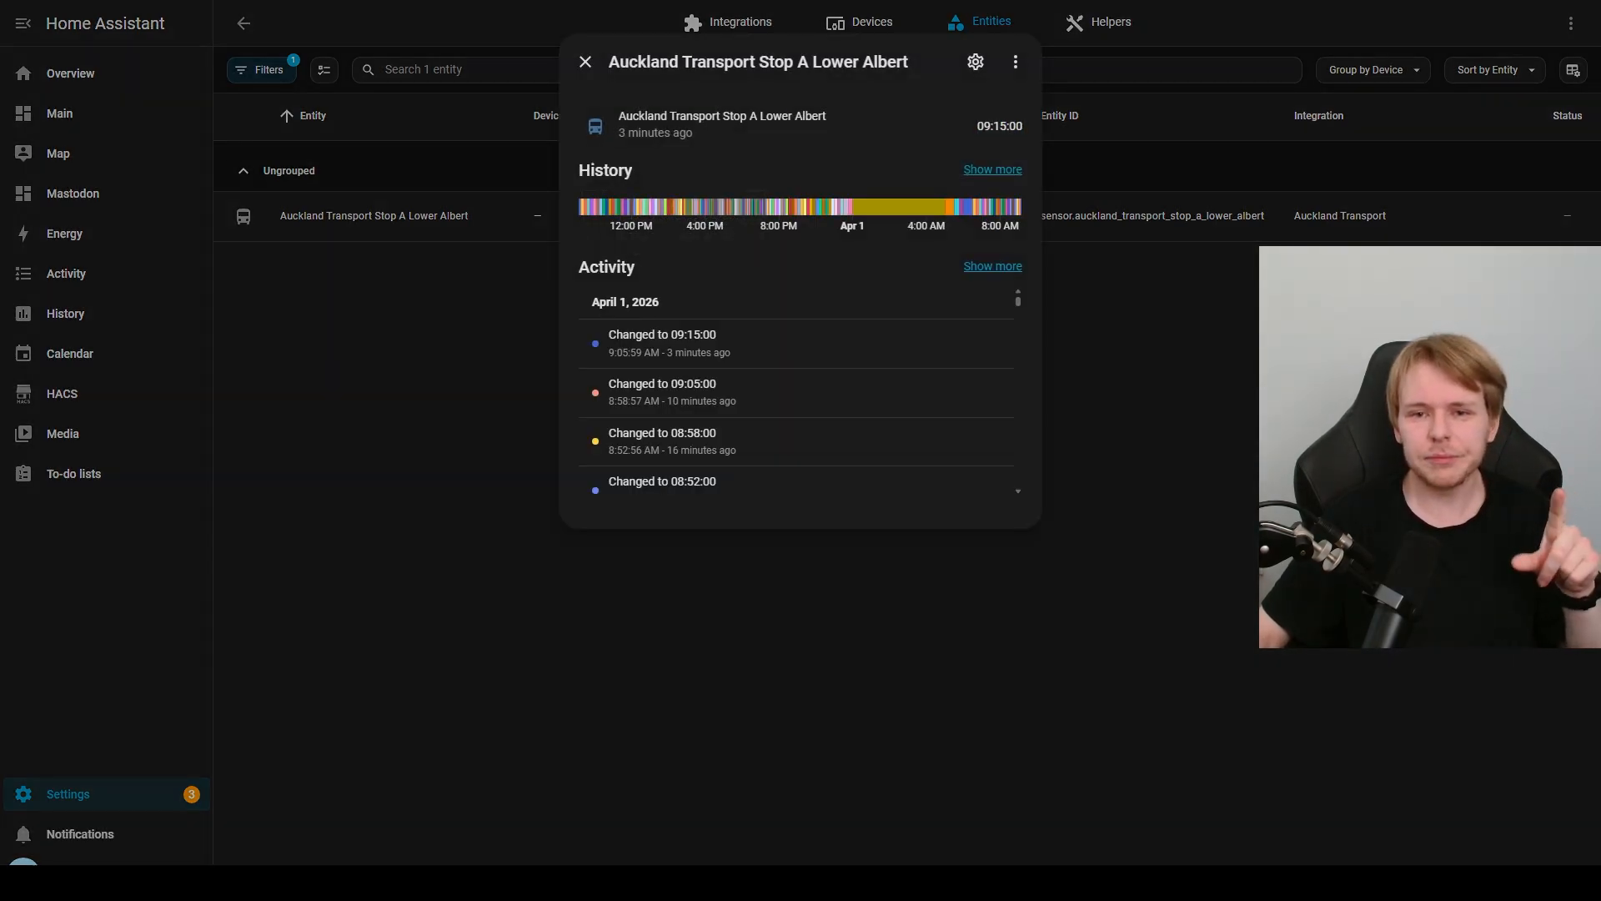
click(918, 138)
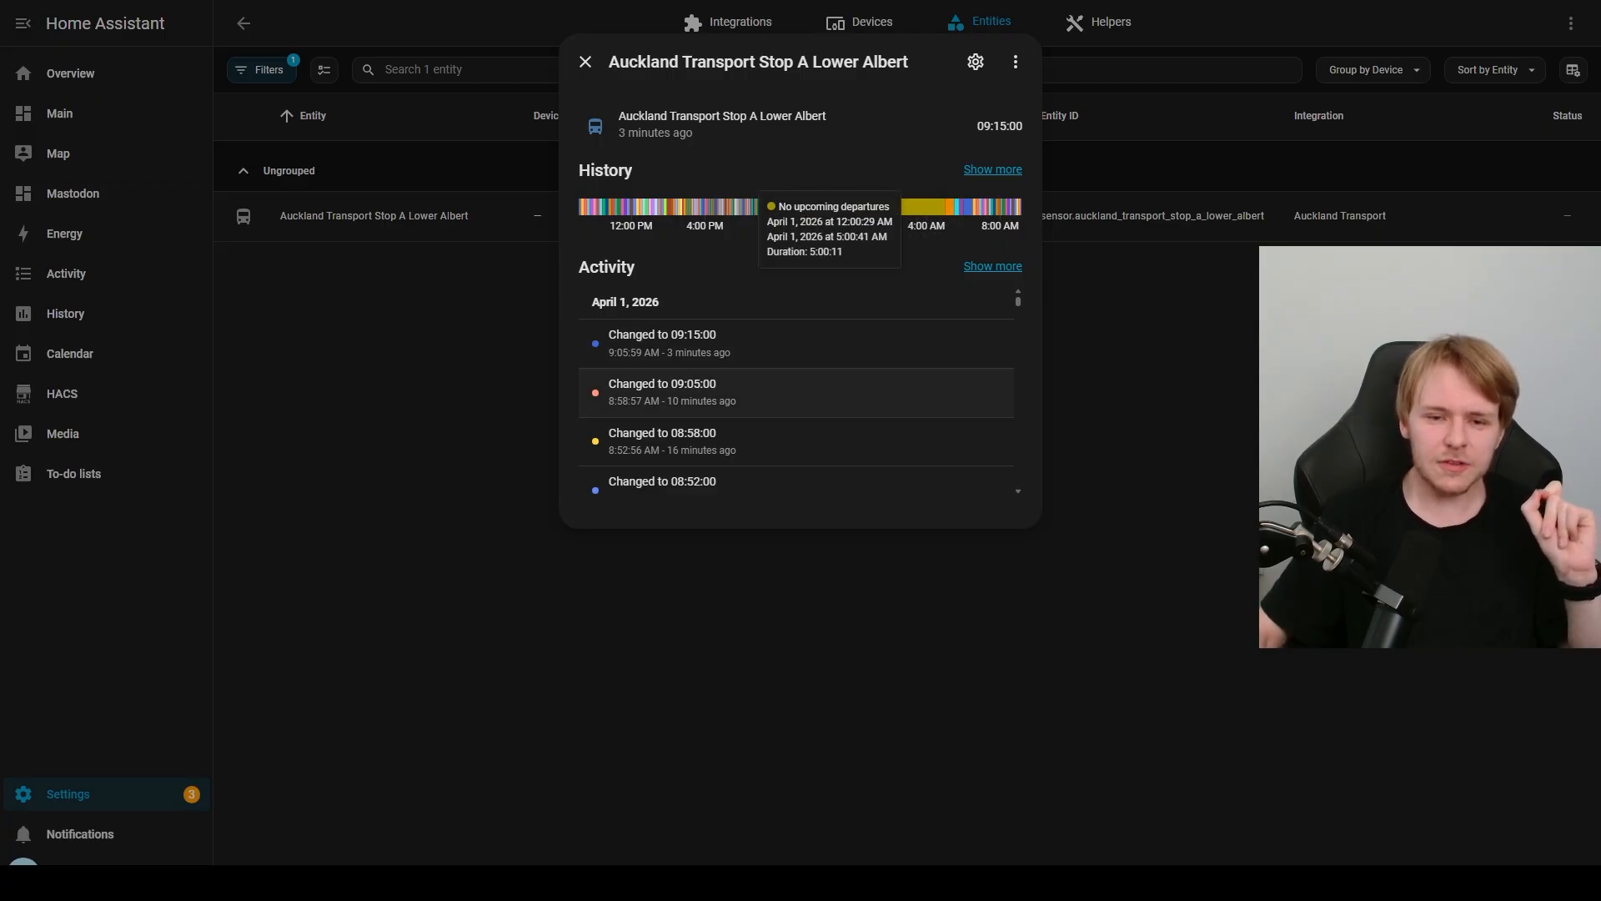
scroll(796, 392, down, 15)
scroll(797, 392, up, 12)
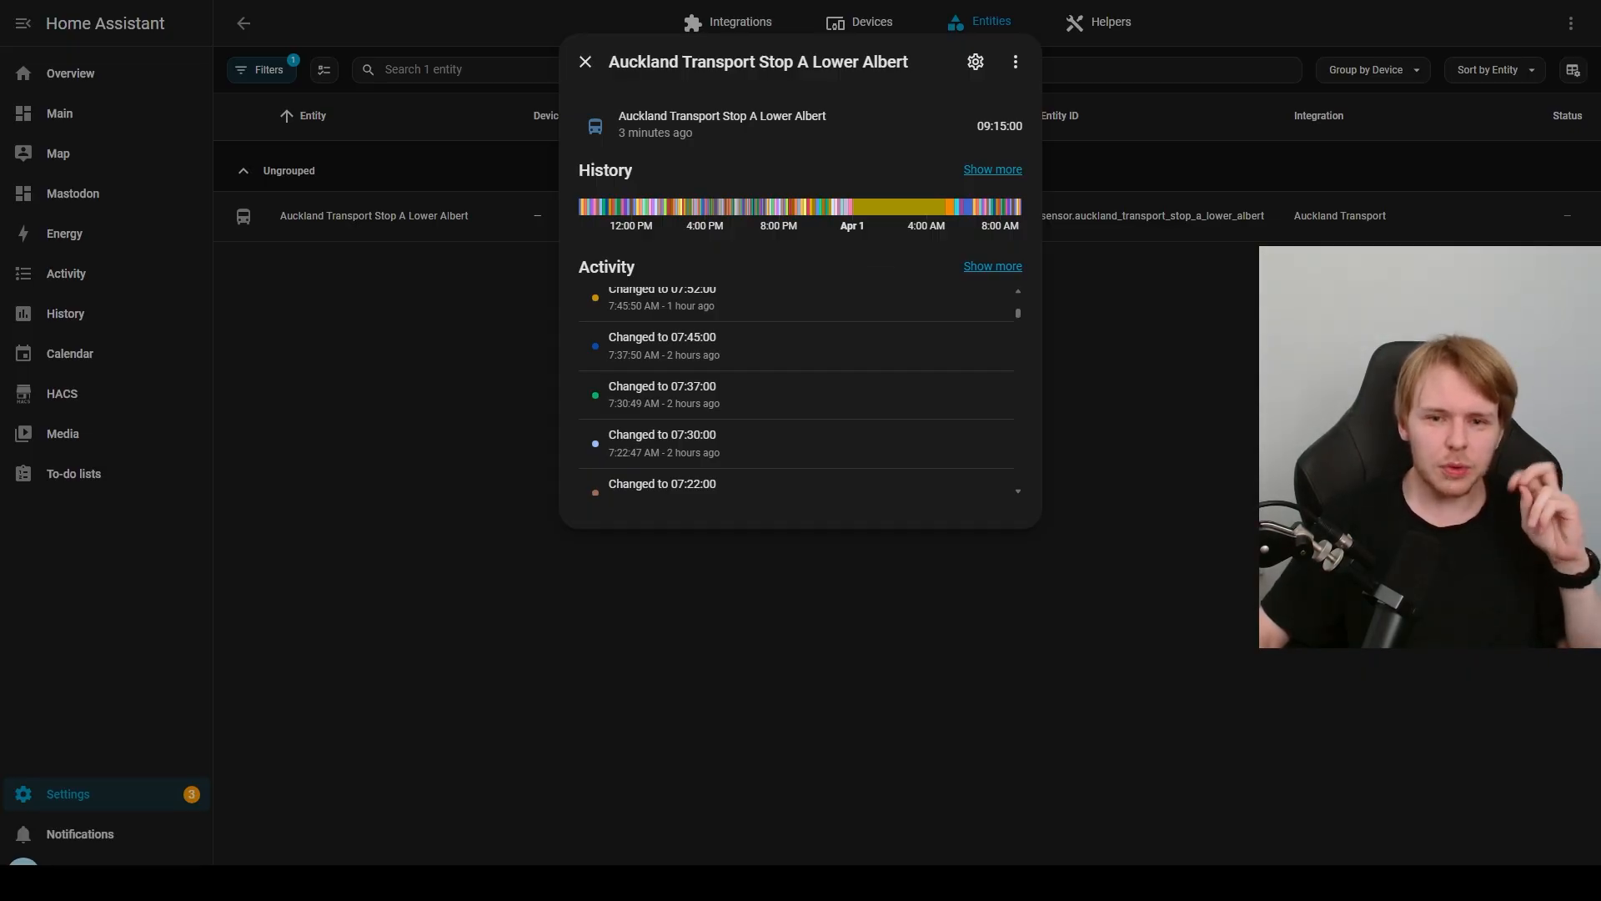
mouse_move(918, 207)
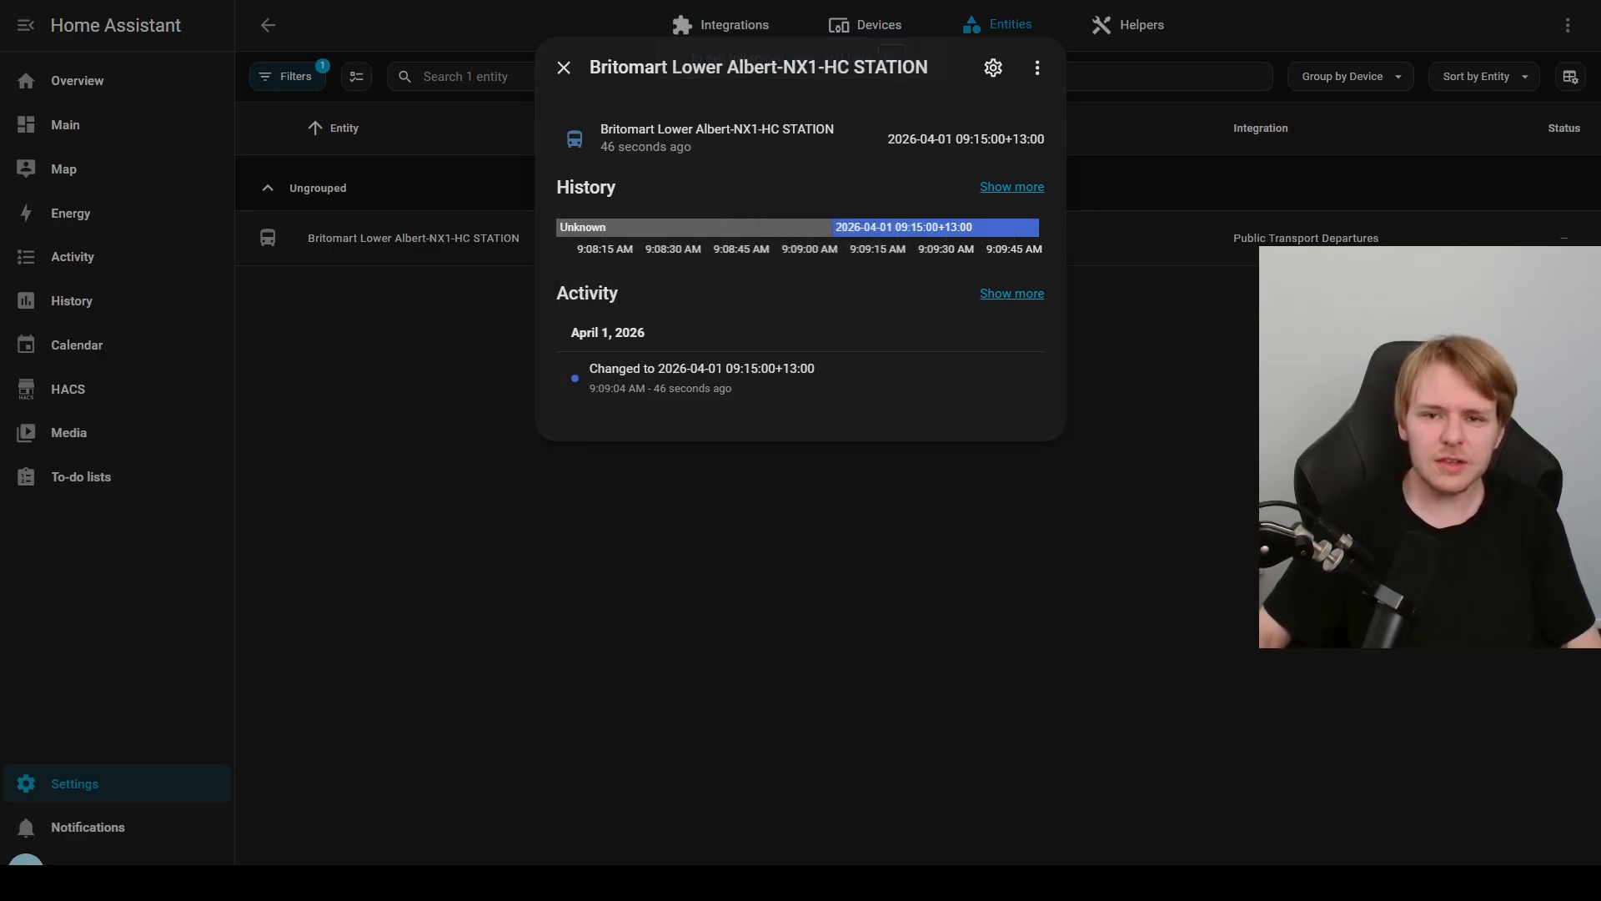
Step: Check the departure timestamp of the Britomart Lower Albert-NX1-HC STATION entity and close its details
drag(888, 139, 1012, 139)
click(882, 141)
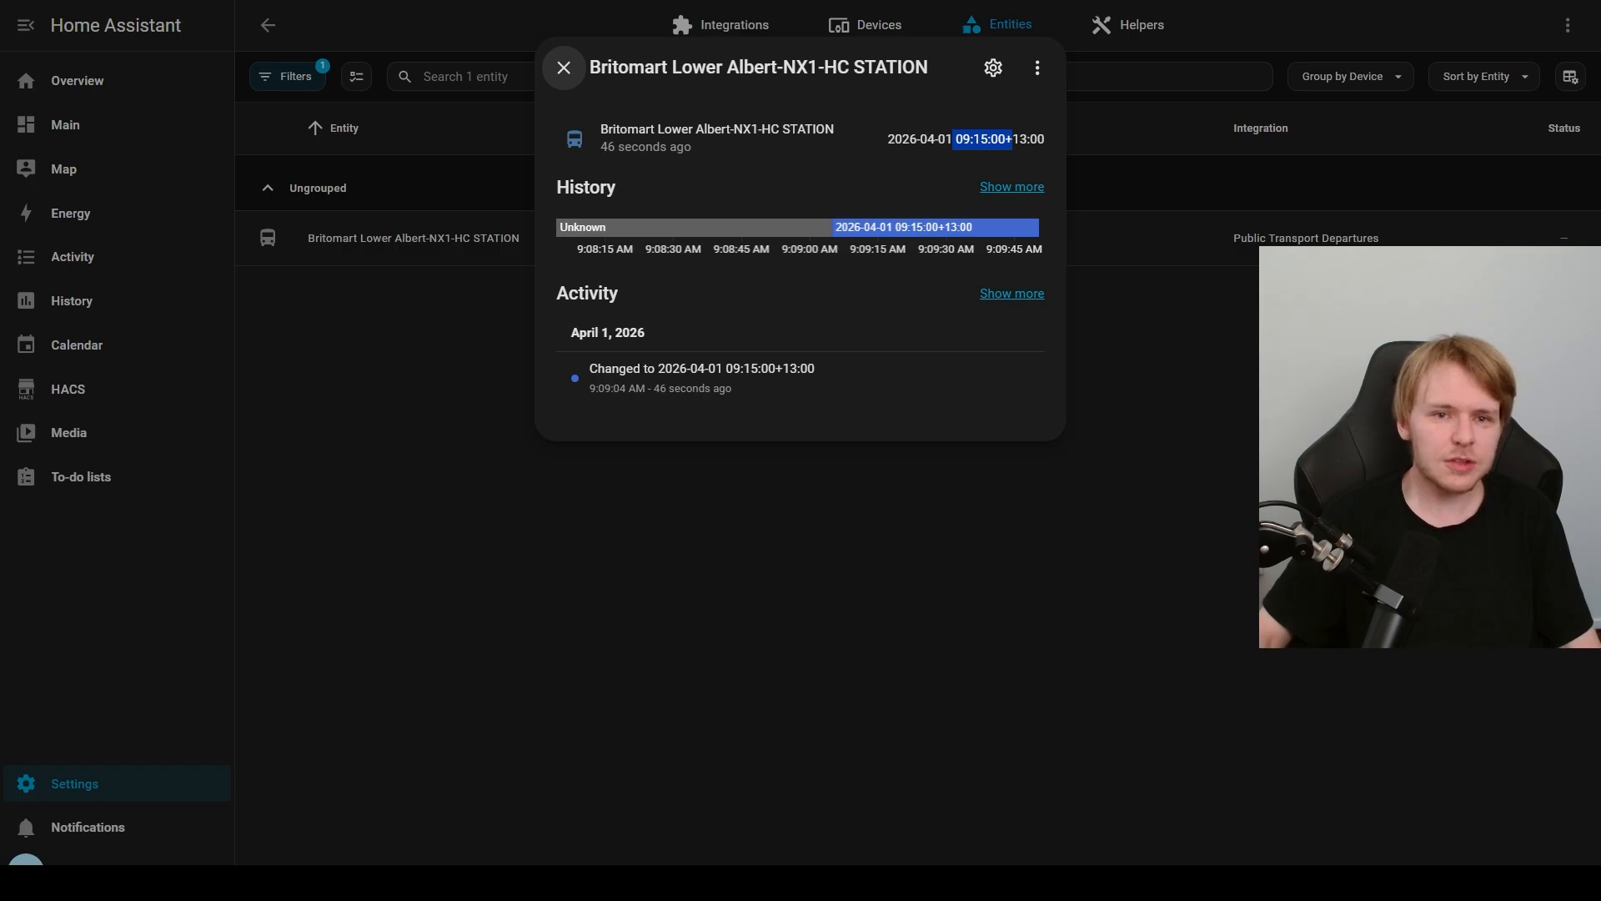
click(563, 67)
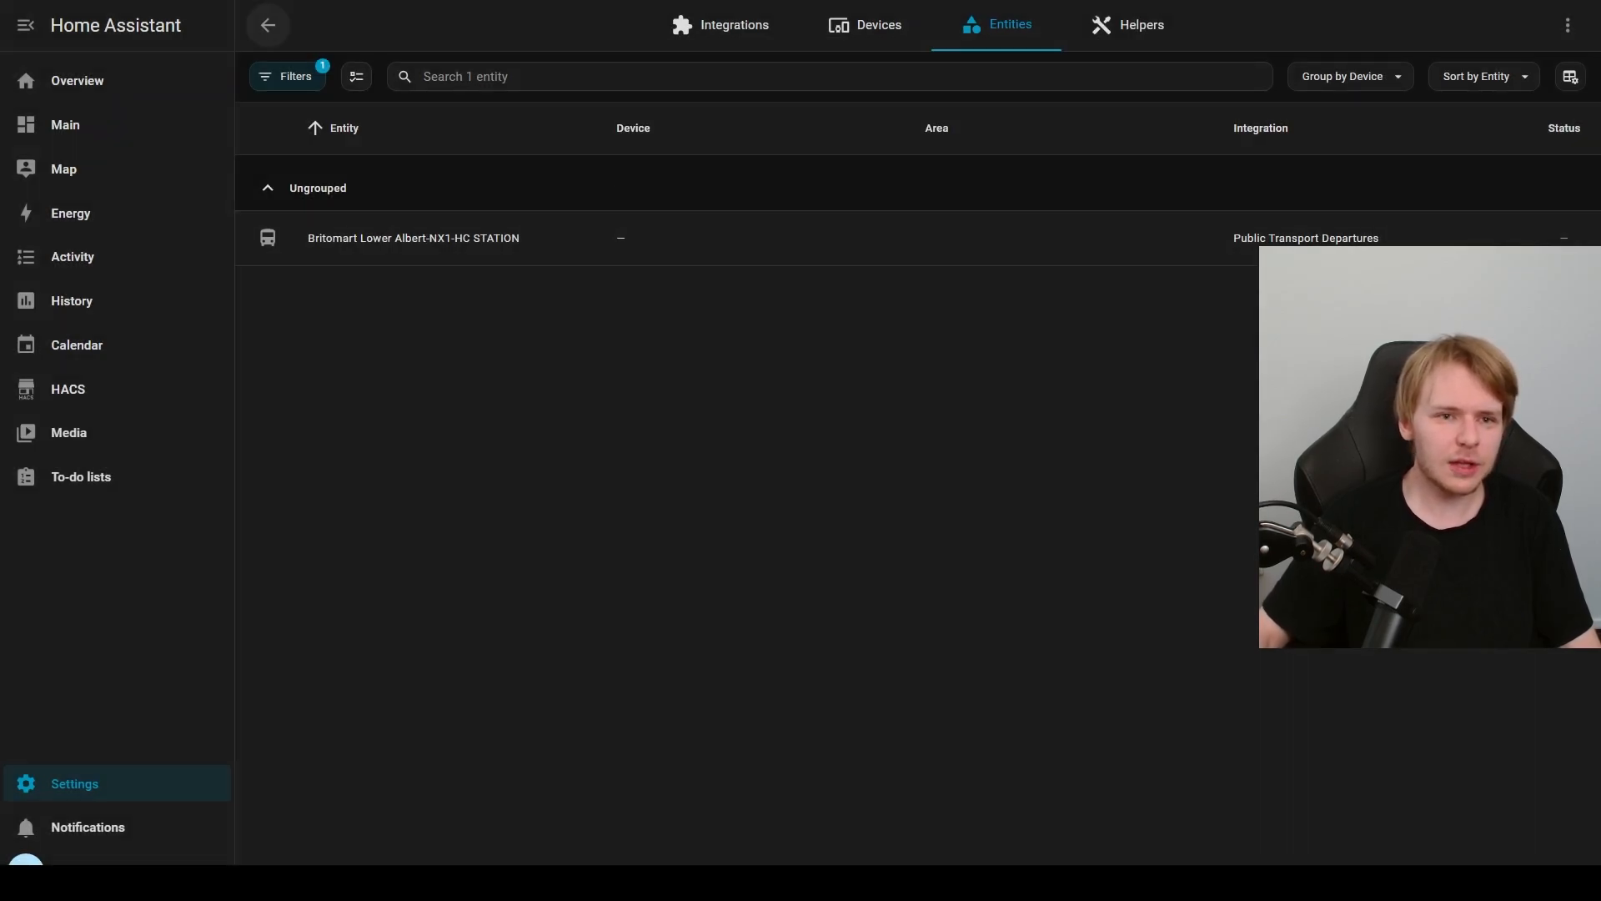
Step: Start a new Public Transport Departures hub and search for stops around the Quay Street wharves within about 359 meters
click(268, 25)
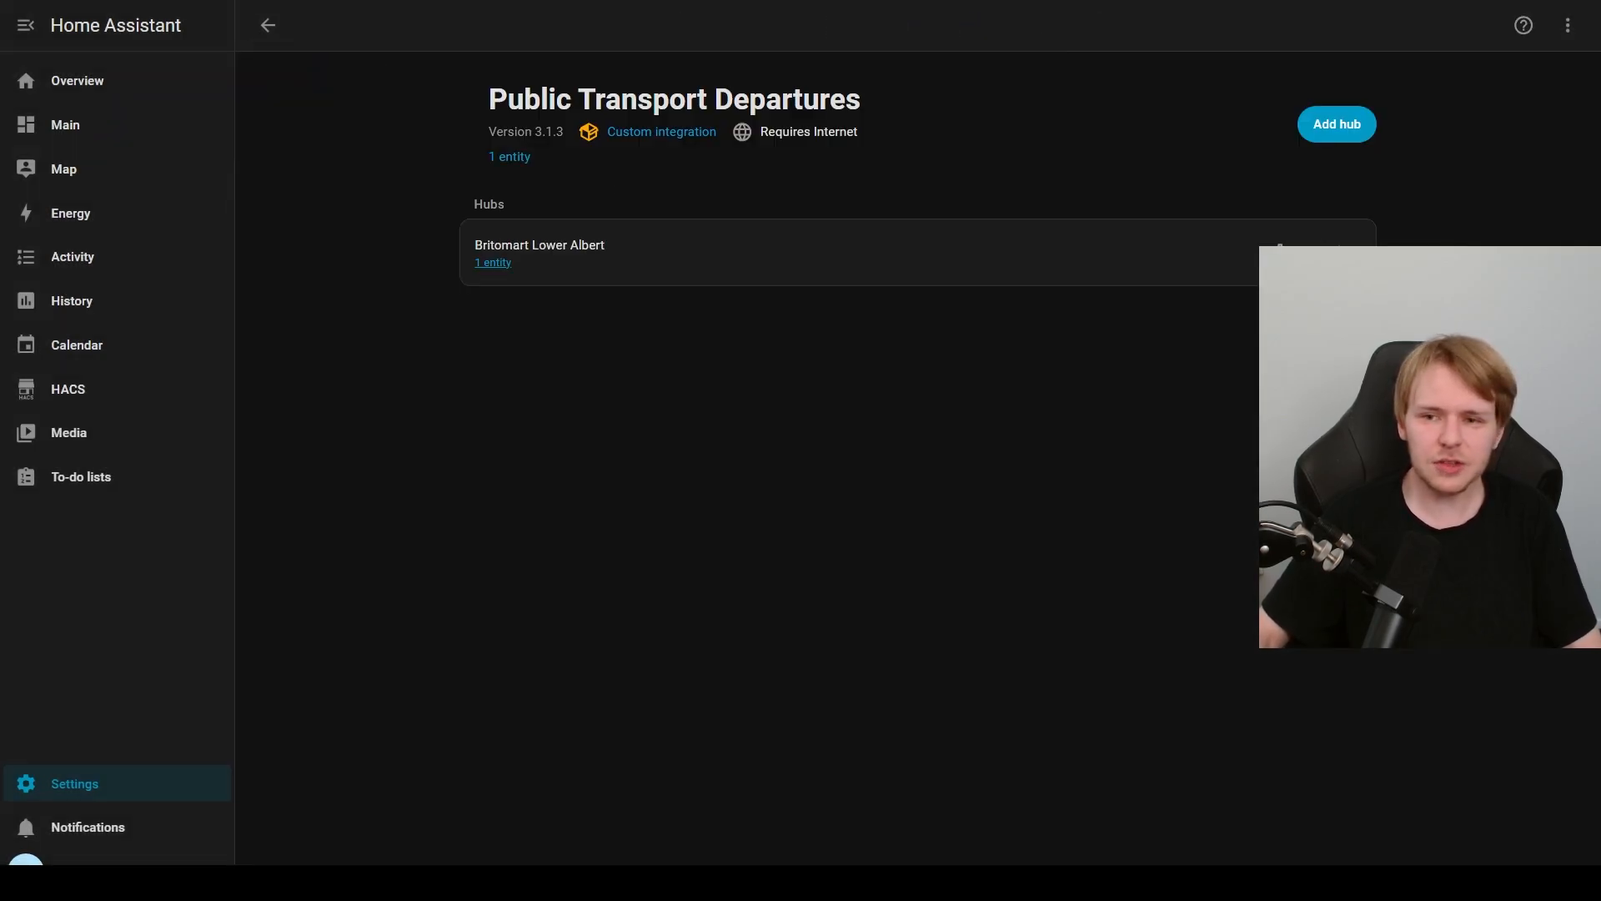
click(1337, 124)
scroll(817, 404, up, 1)
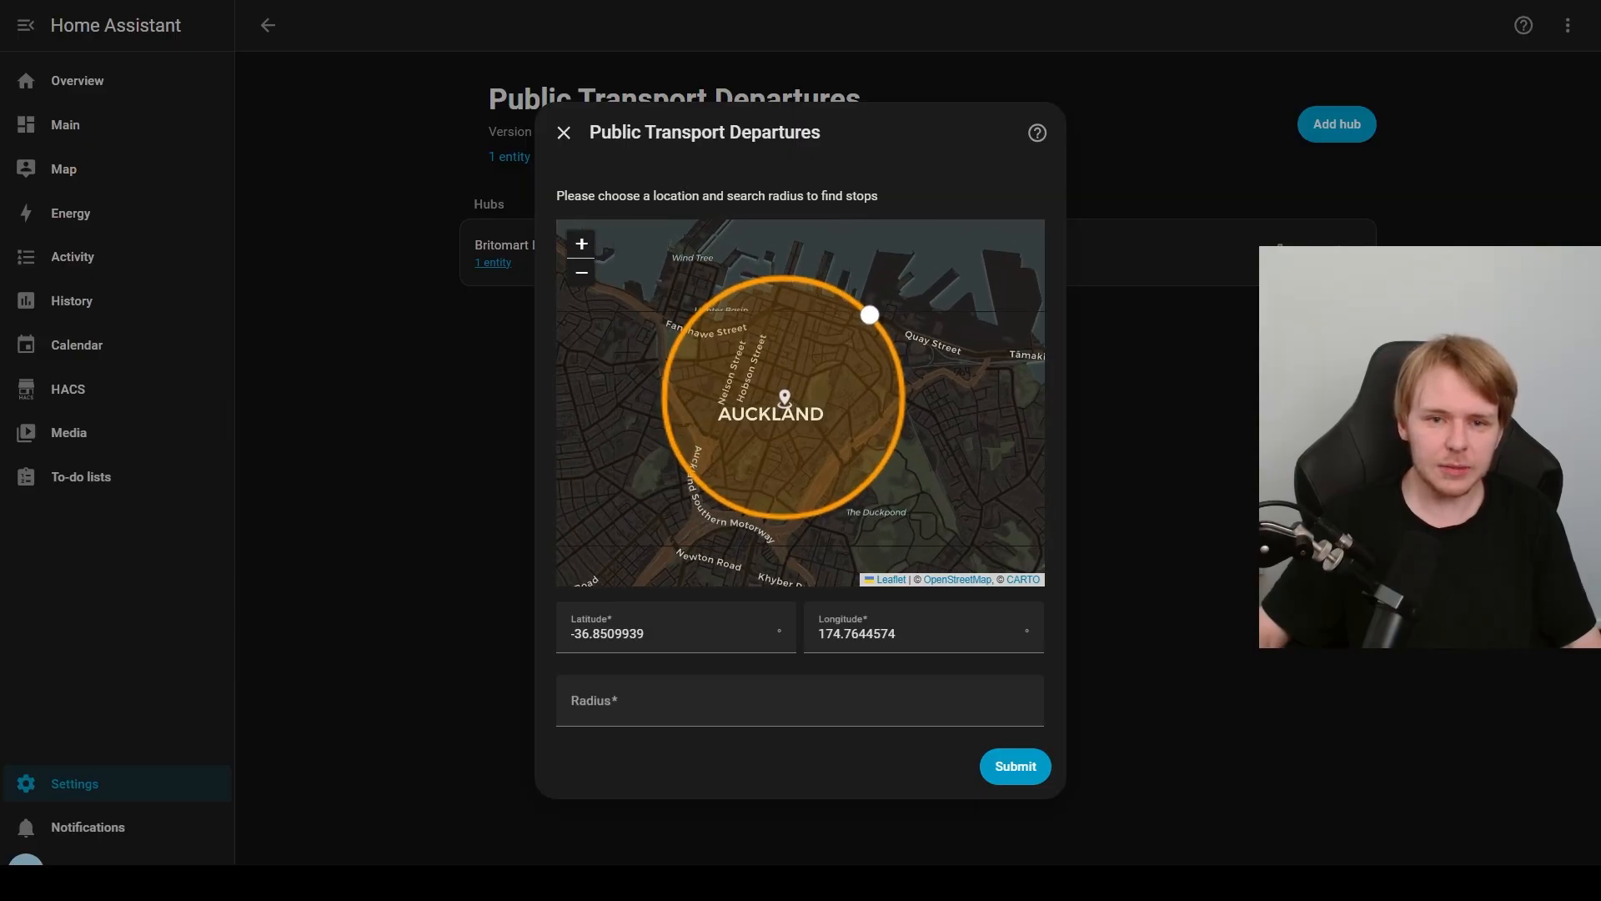
drag(869, 315, 820, 304)
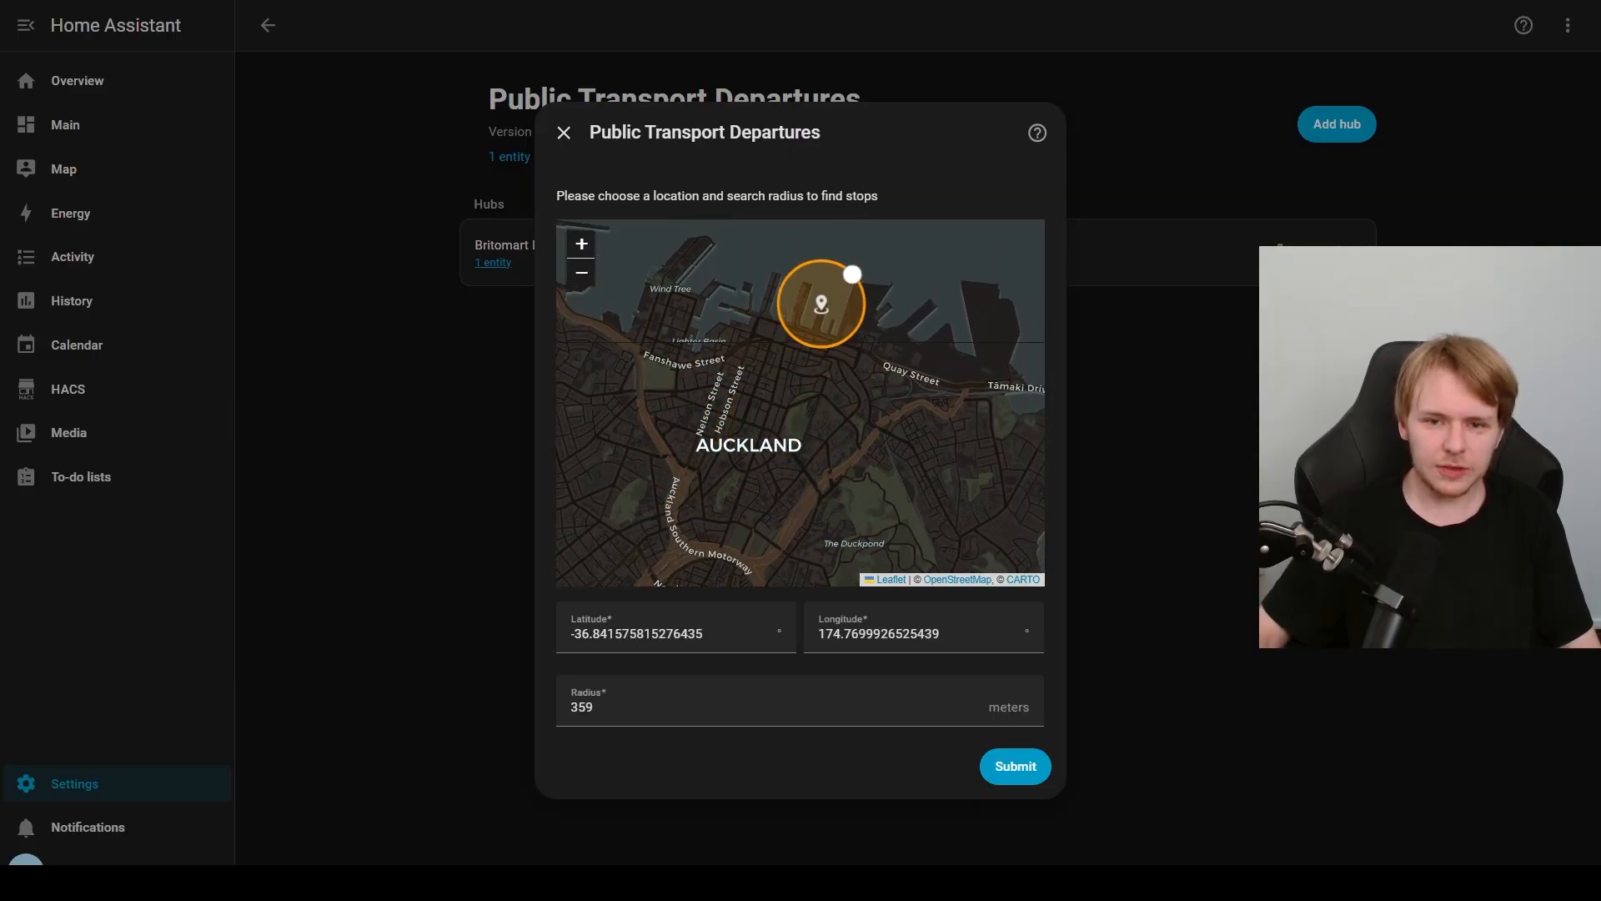
scroll(785, 358, up, 1)
drag(786, 358, 754, 445)
drag(822, 333, 804, 344)
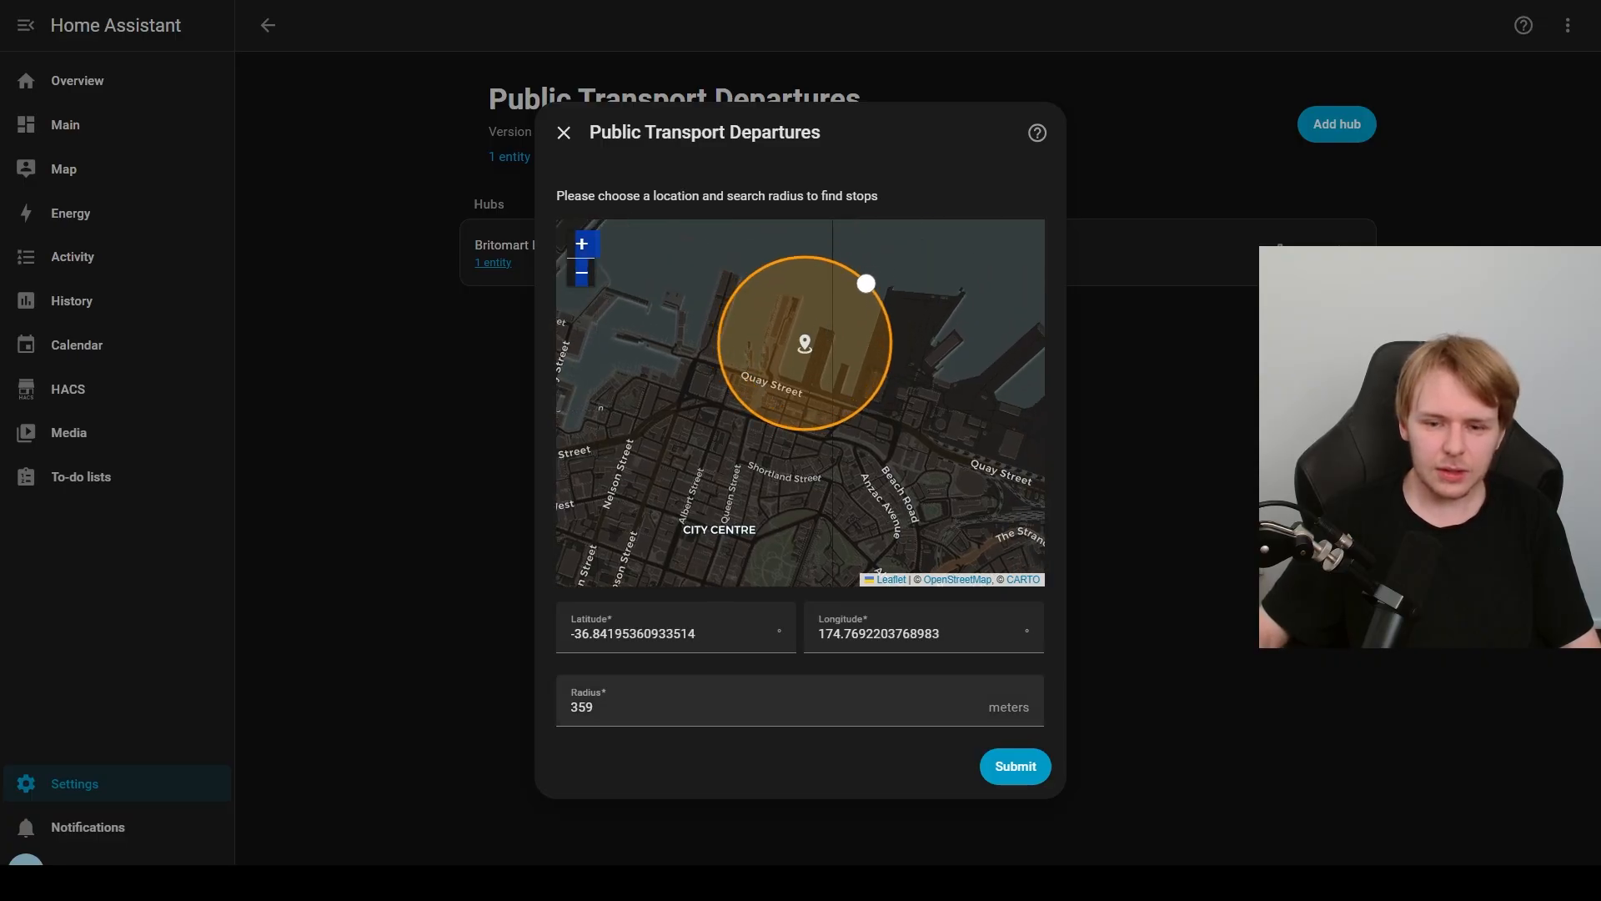
click(1015, 767)
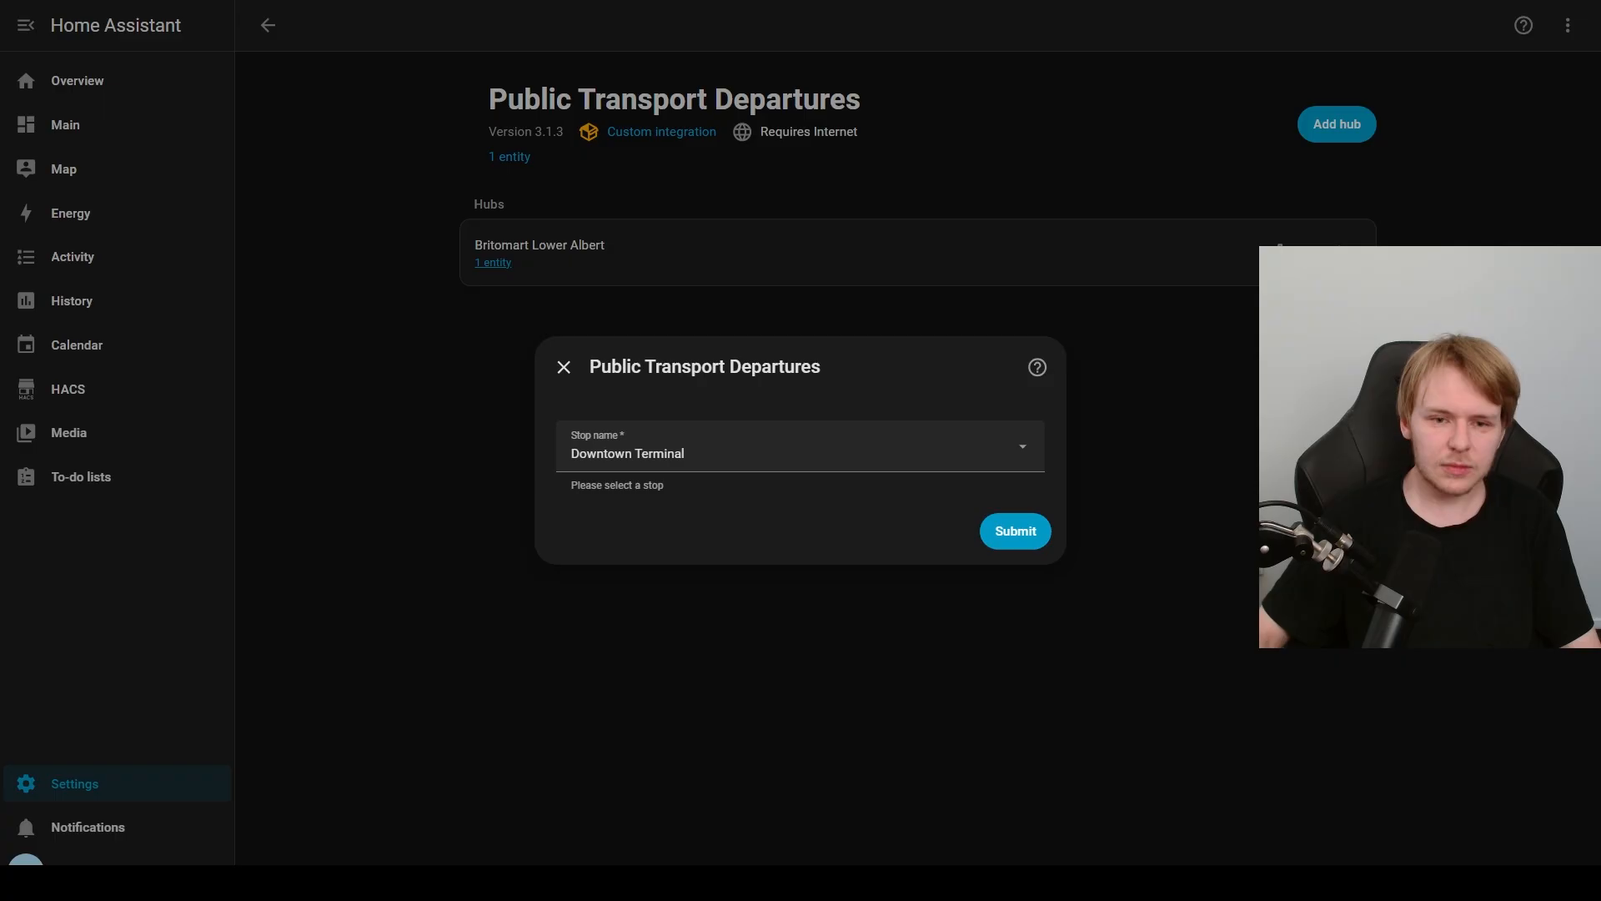
Step: Choose Ferry Terminal - Downtown as the stop for the new hub
click(915, 448)
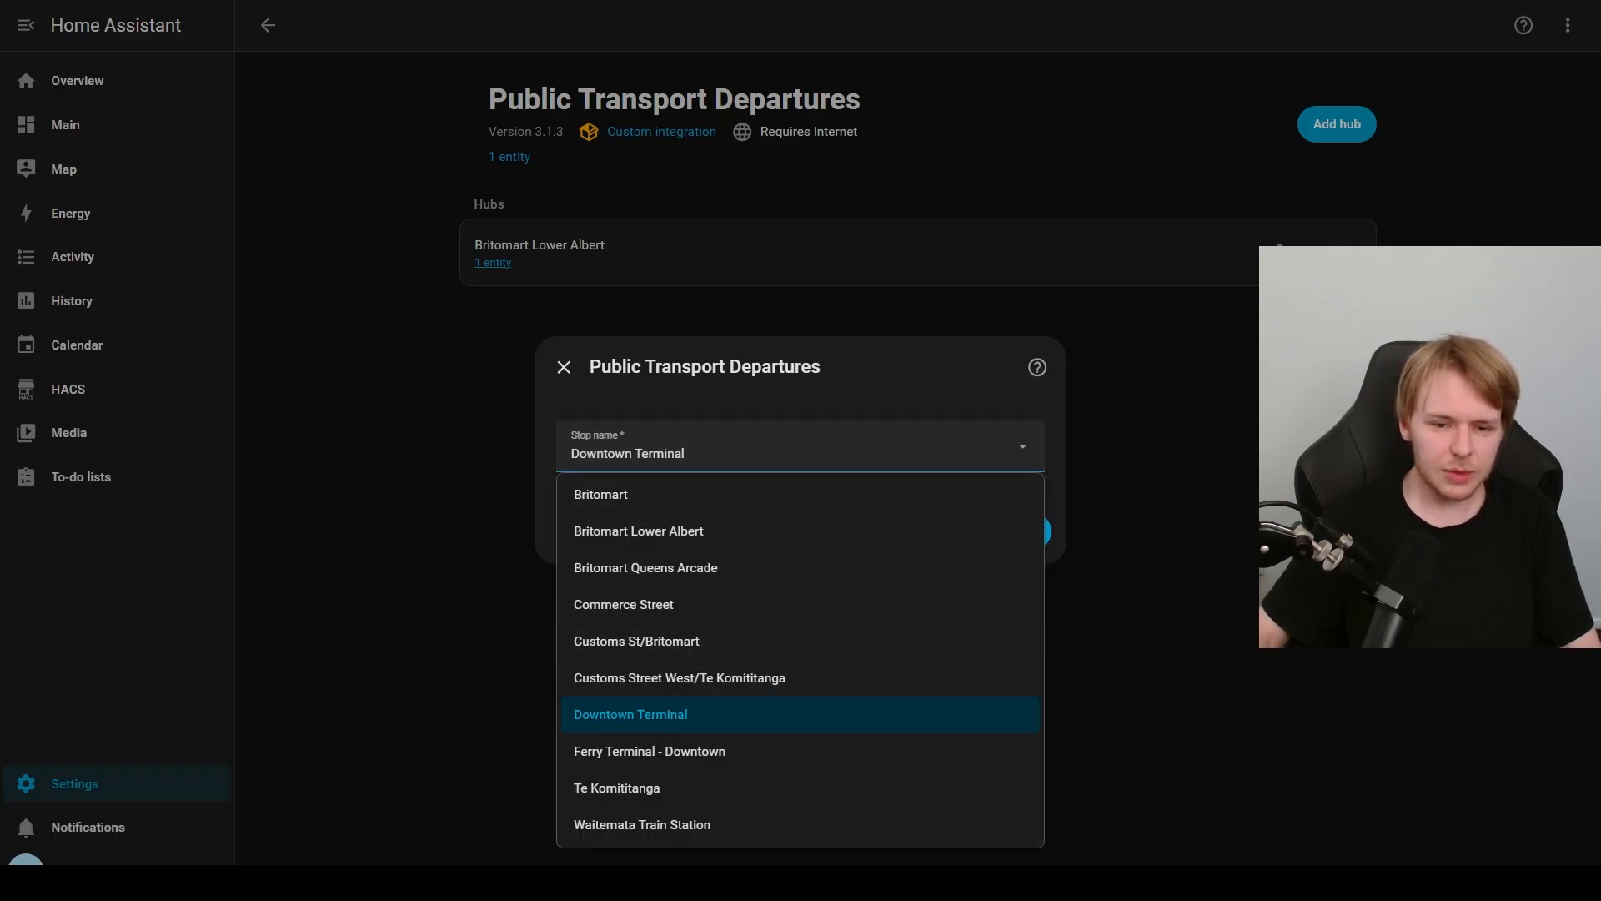
click(800, 751)
click(1015, 531)
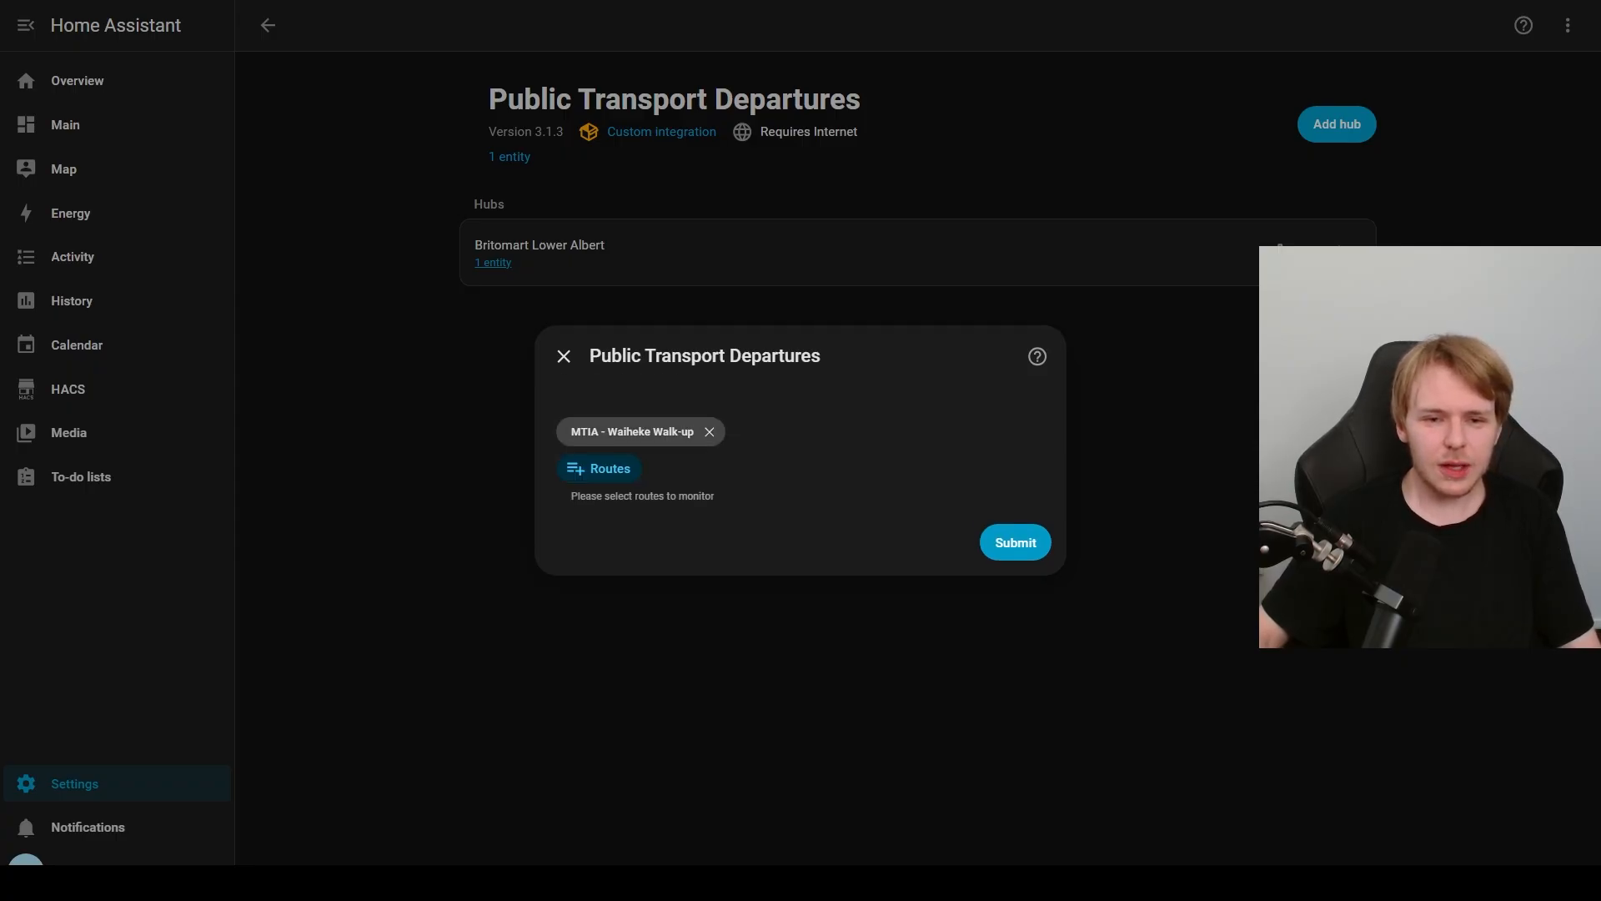
Step: Add the DEV - Devonport route alongside MTIA - Waiheke Walk-up and finish creating the Ferry Terminal - Downtown hub
click(599, 468)
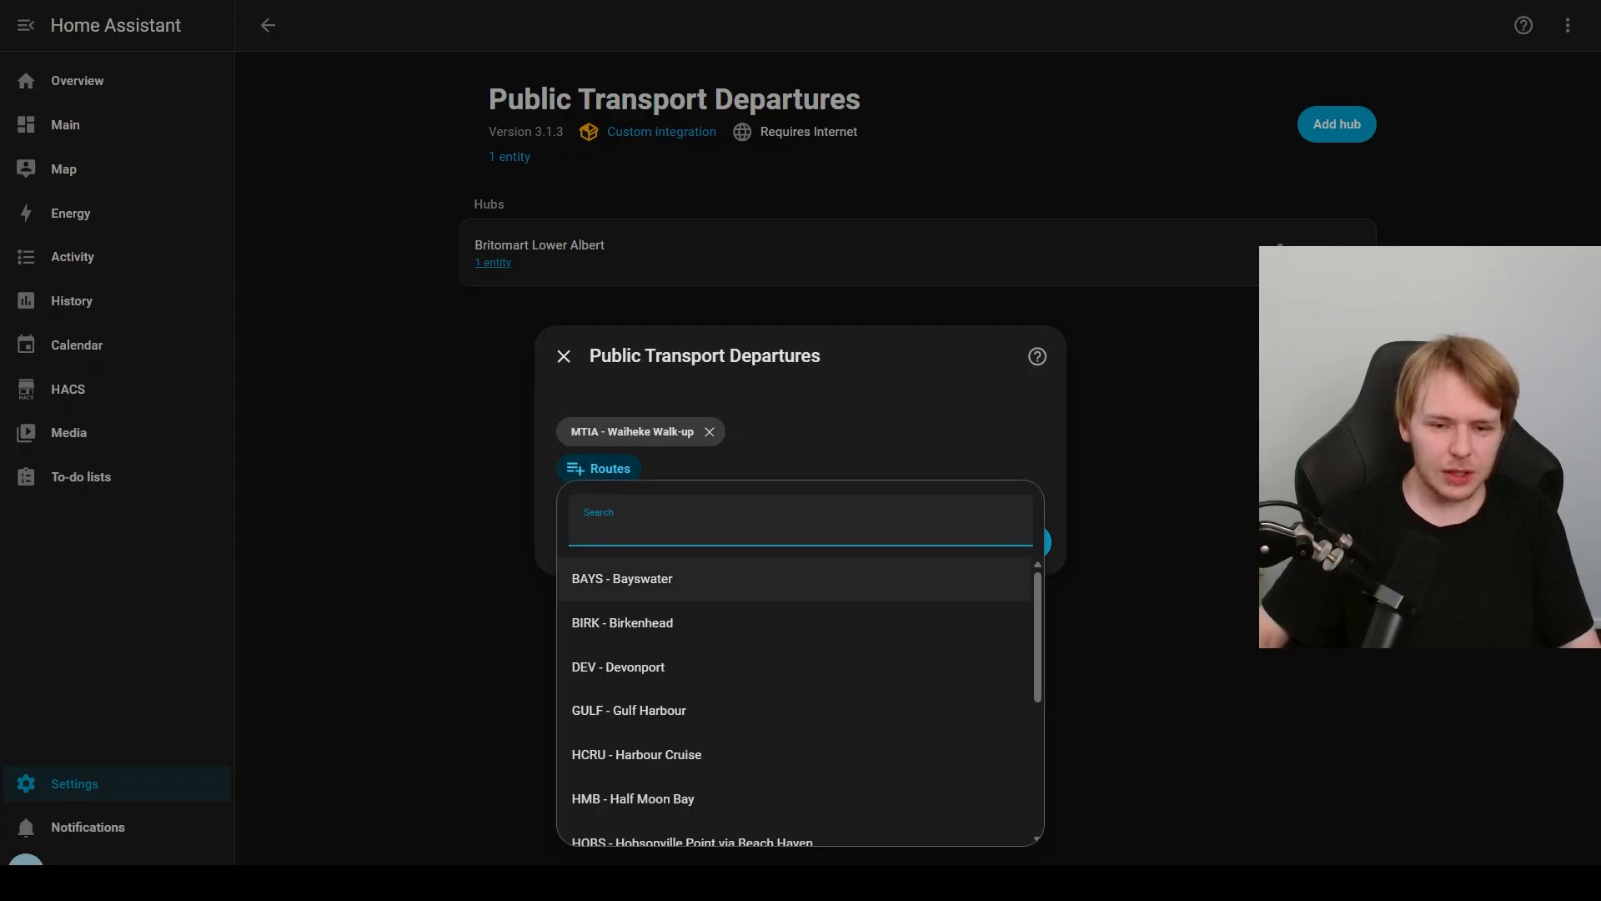
scroll(792, 668, down, 4)
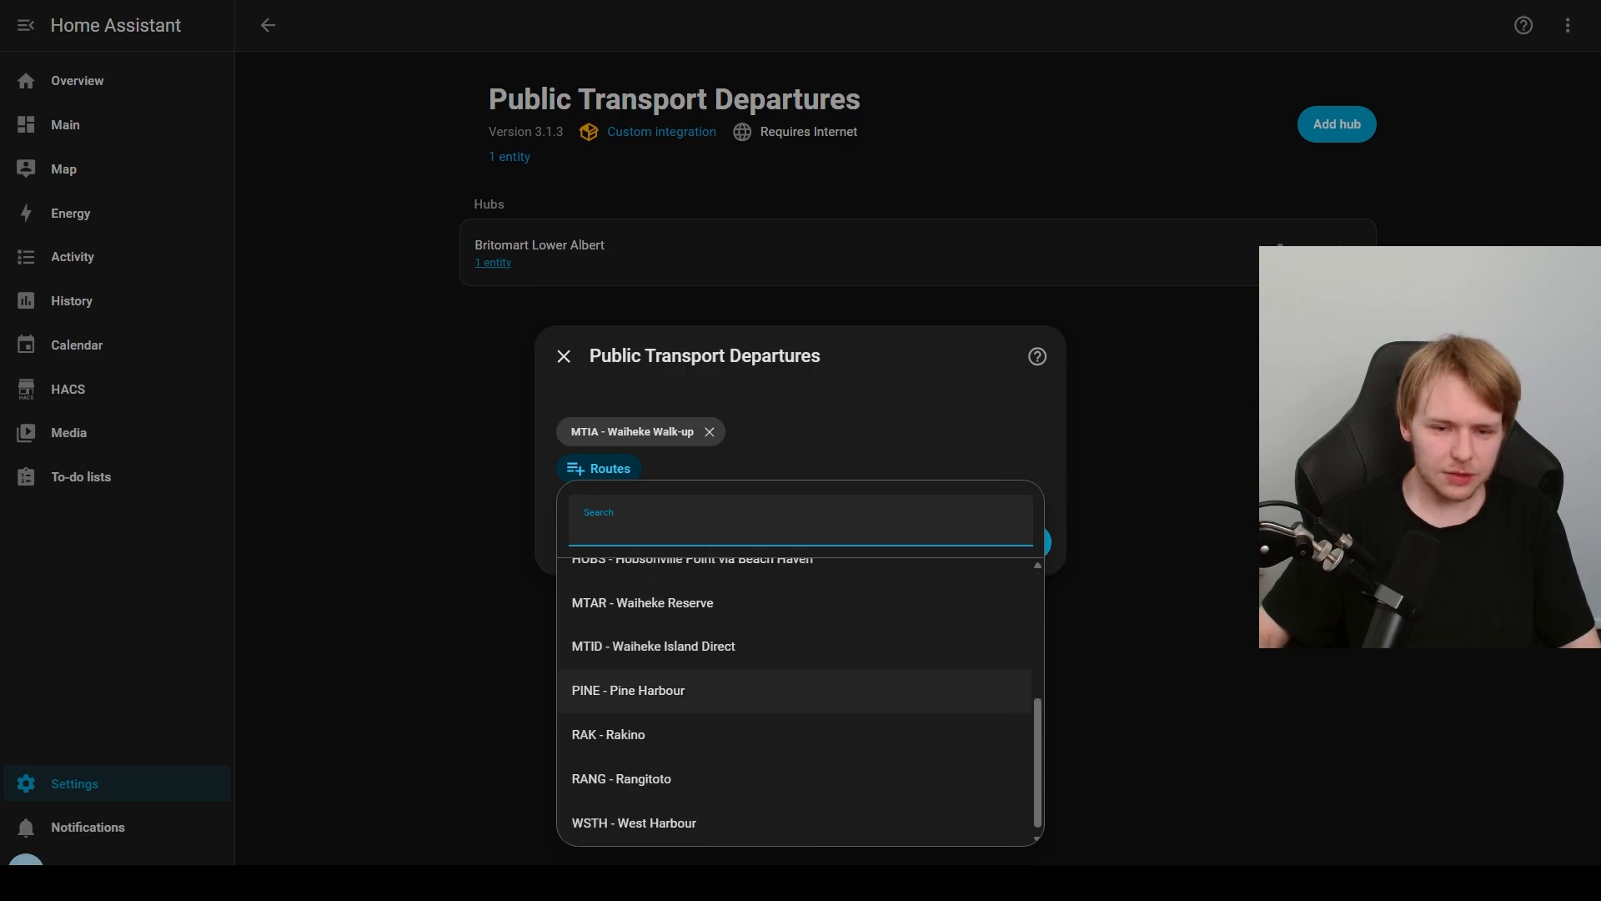
scroll(792, 667, up, 4)
click(634, 667)
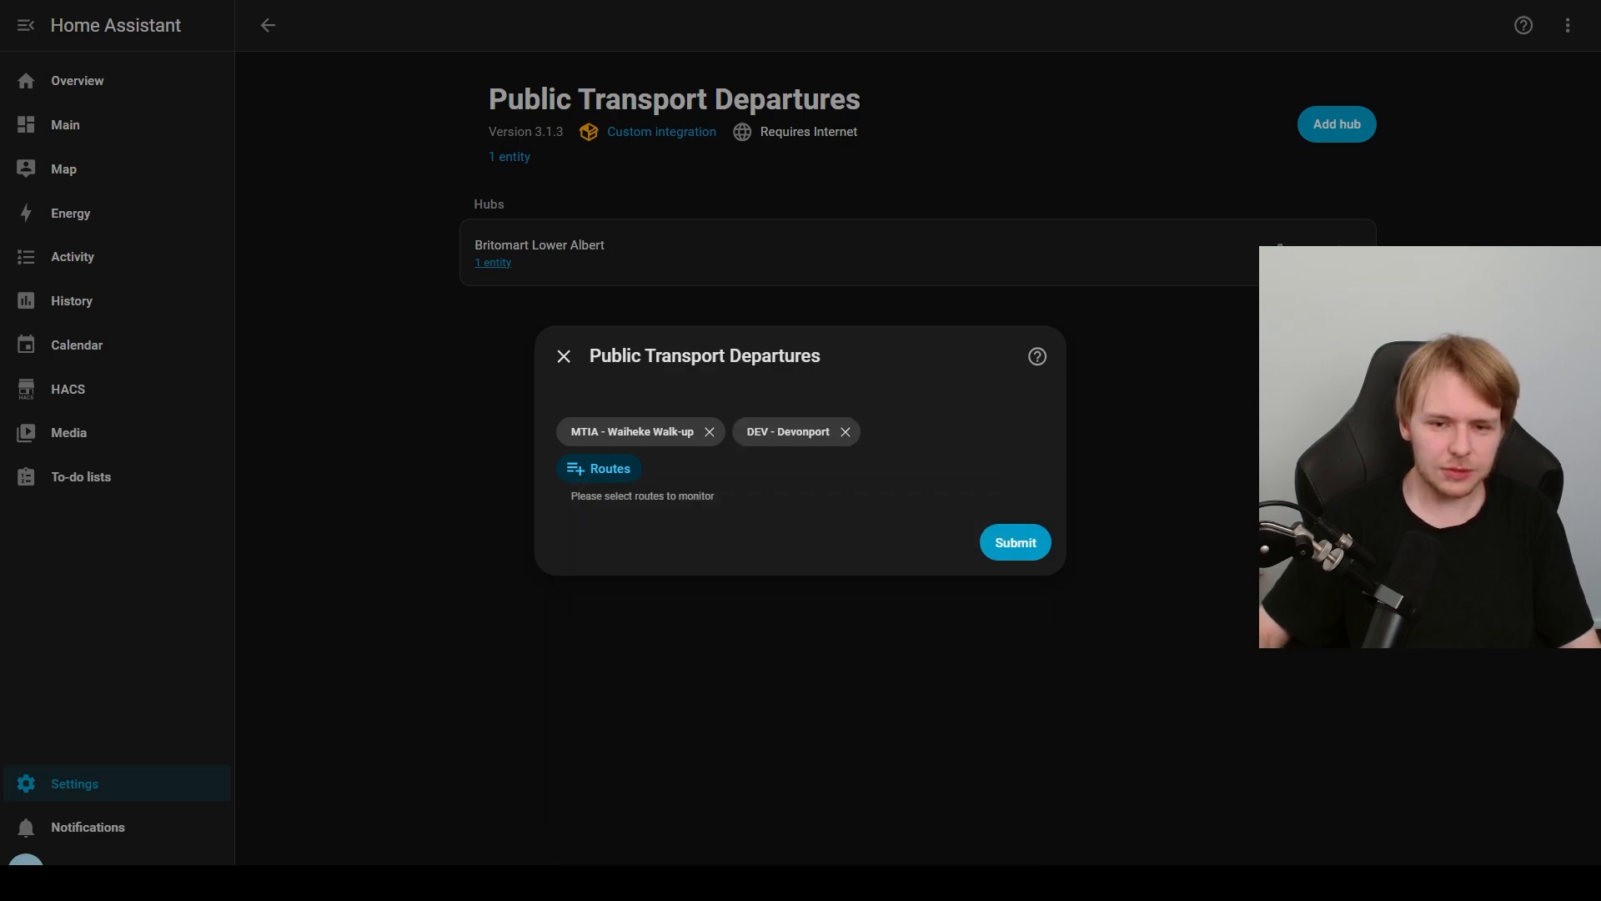
click(1015, 531)
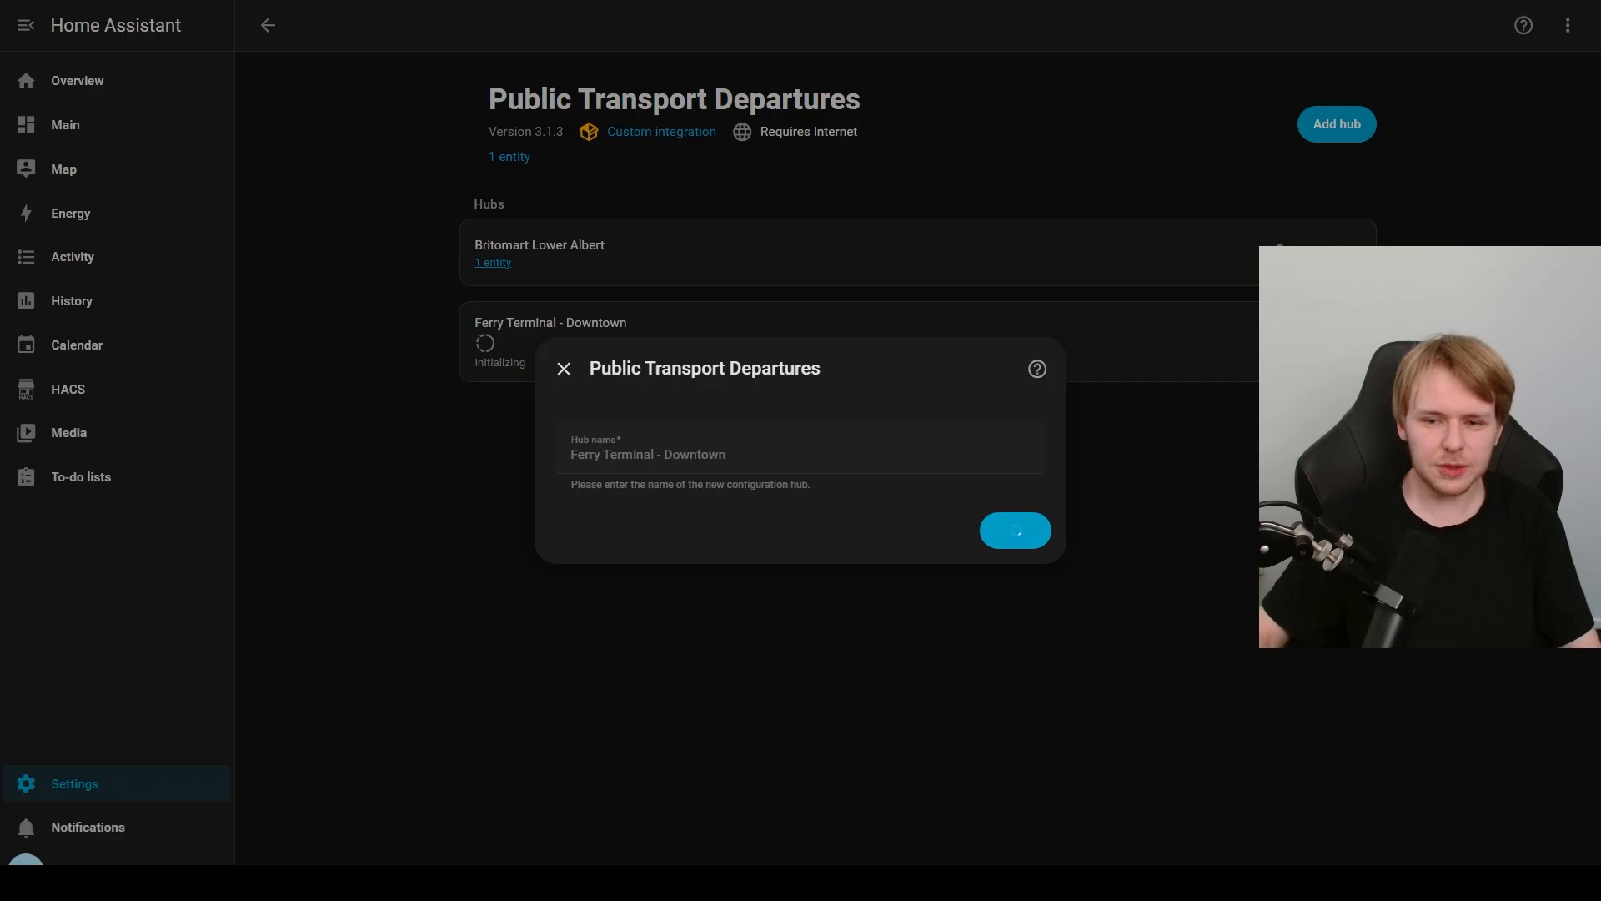
click(1018, 505)
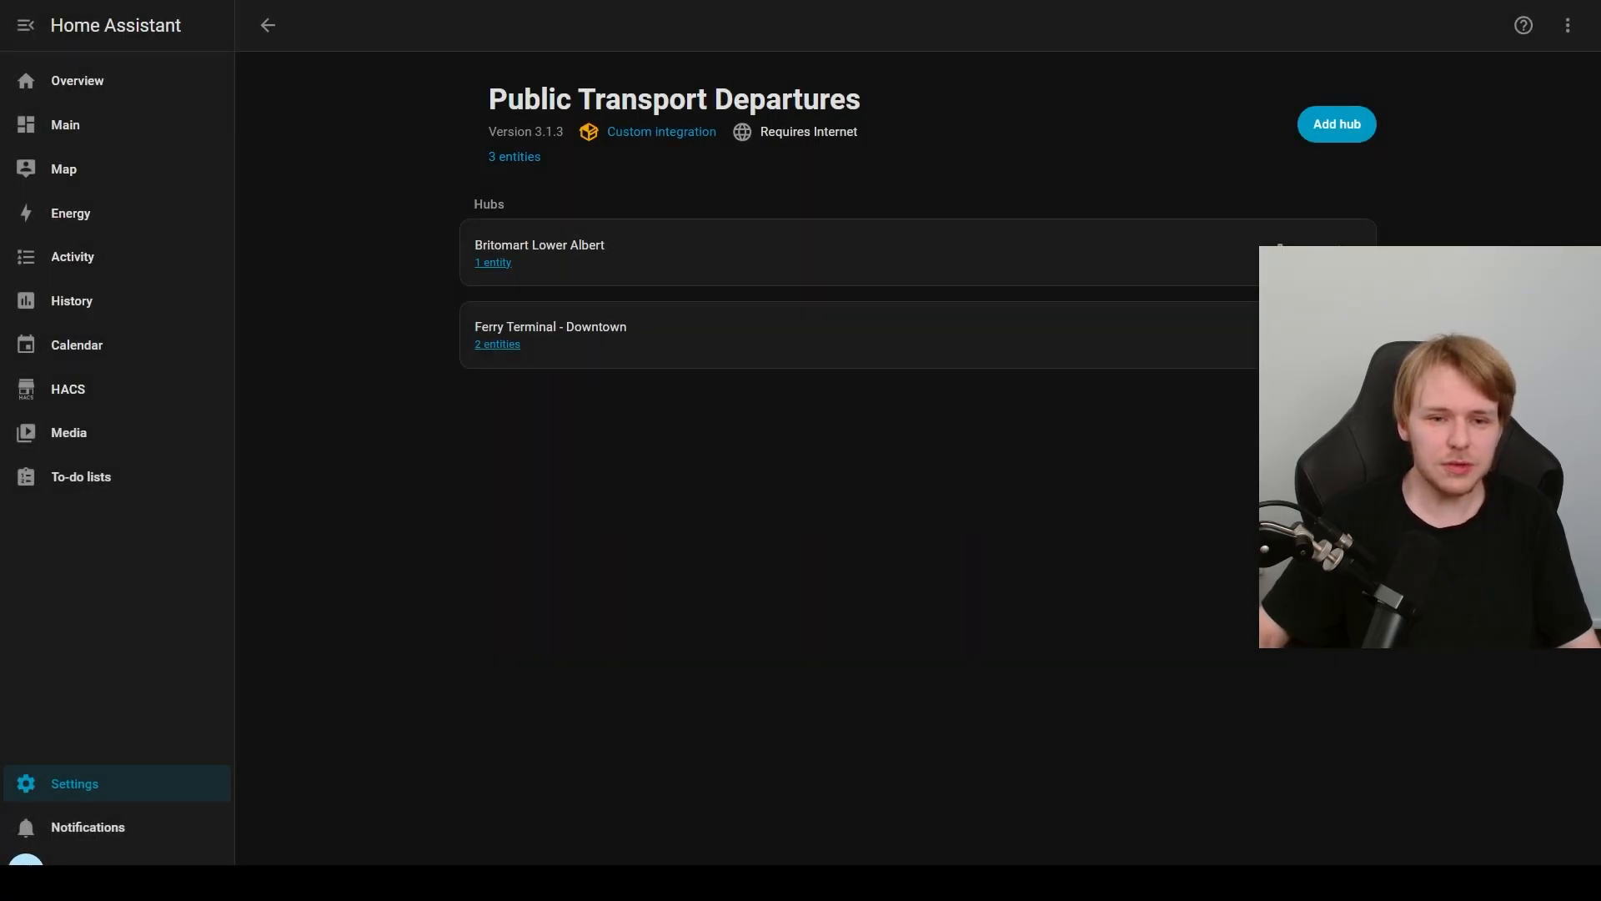
Step: View the Ferry Terminal - Downtown hub's entities and check the DEV-Devonport entity's state, then close its details
click(497, 344)
click(467, 240)
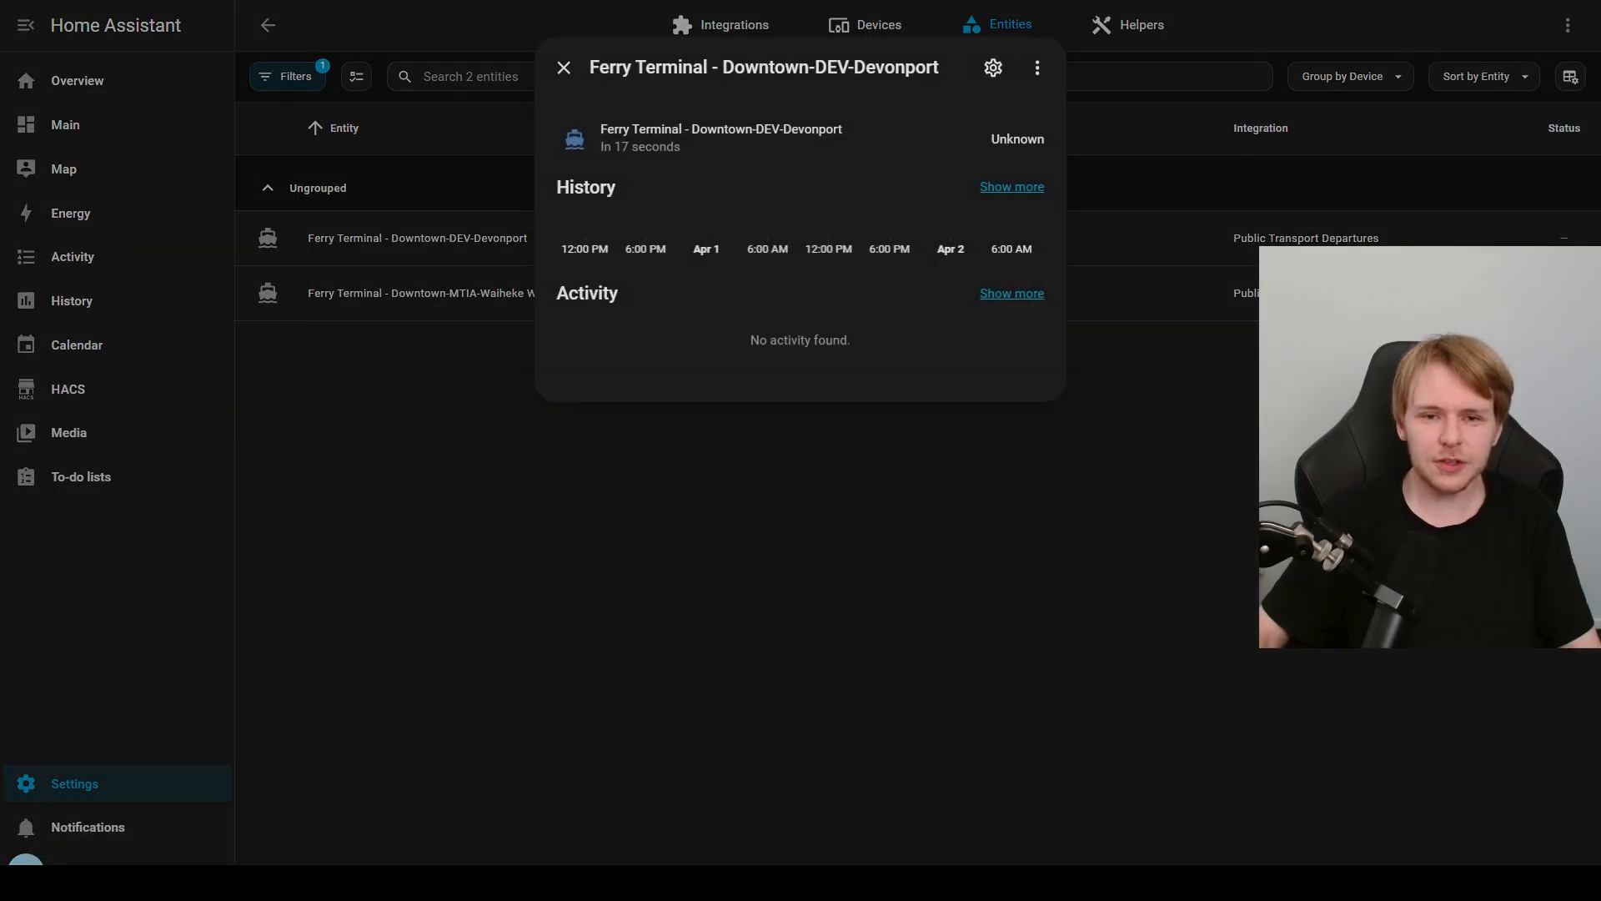
click(469, 290)
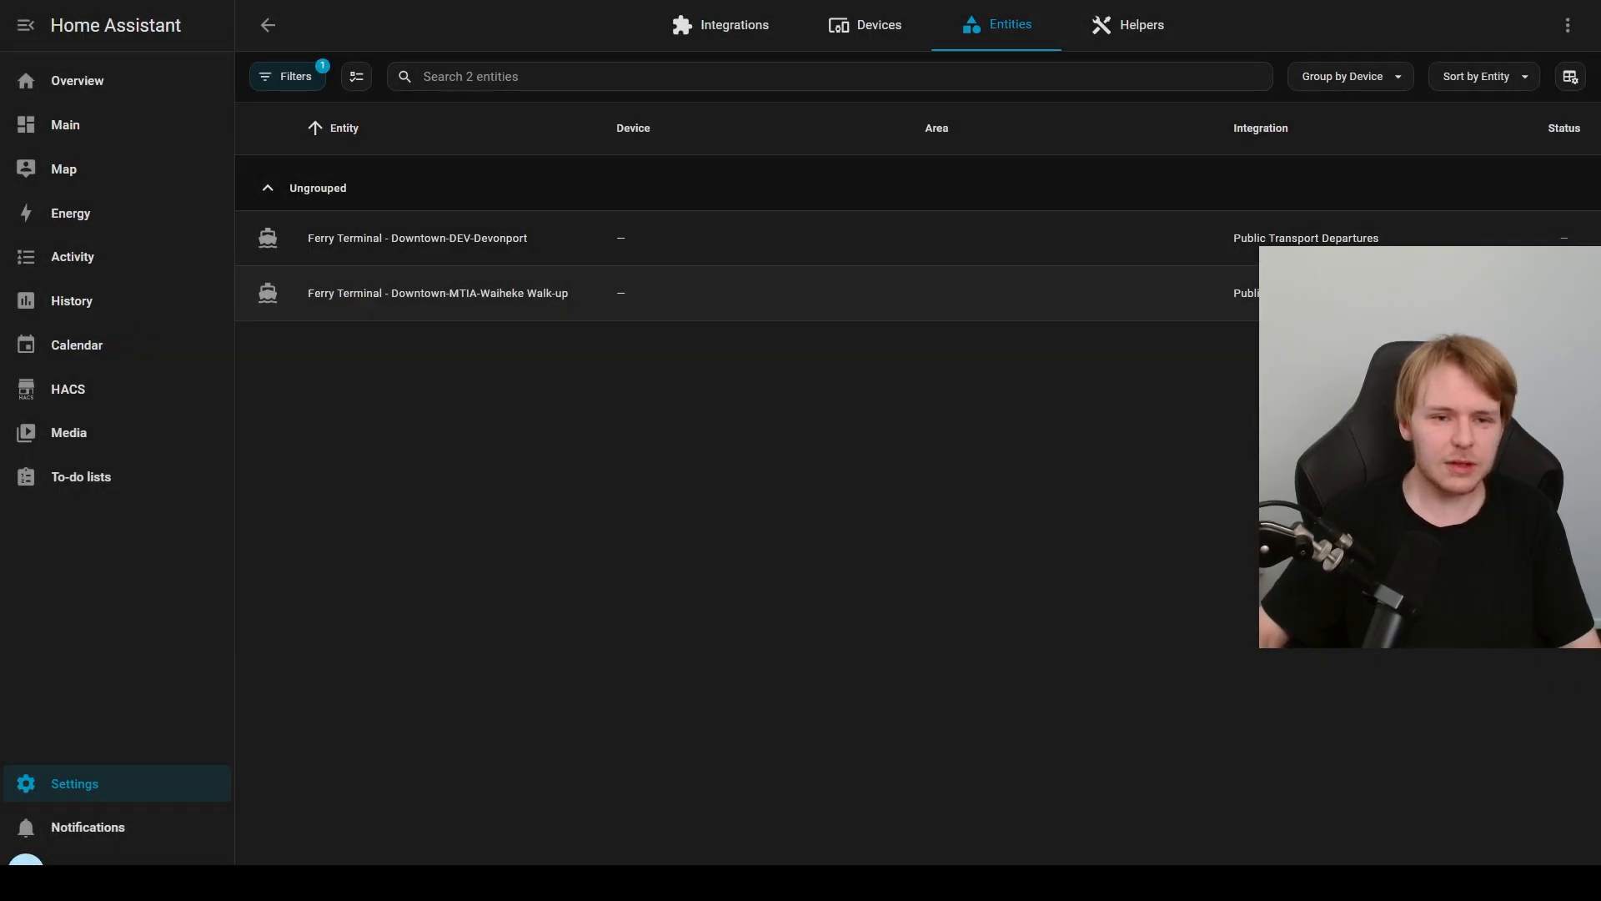
Step: Inspect the state and activity of the Ferry Terminal - Downtown-MTIA-Waiheke Walk-up entity and close its details
click(438, 294)
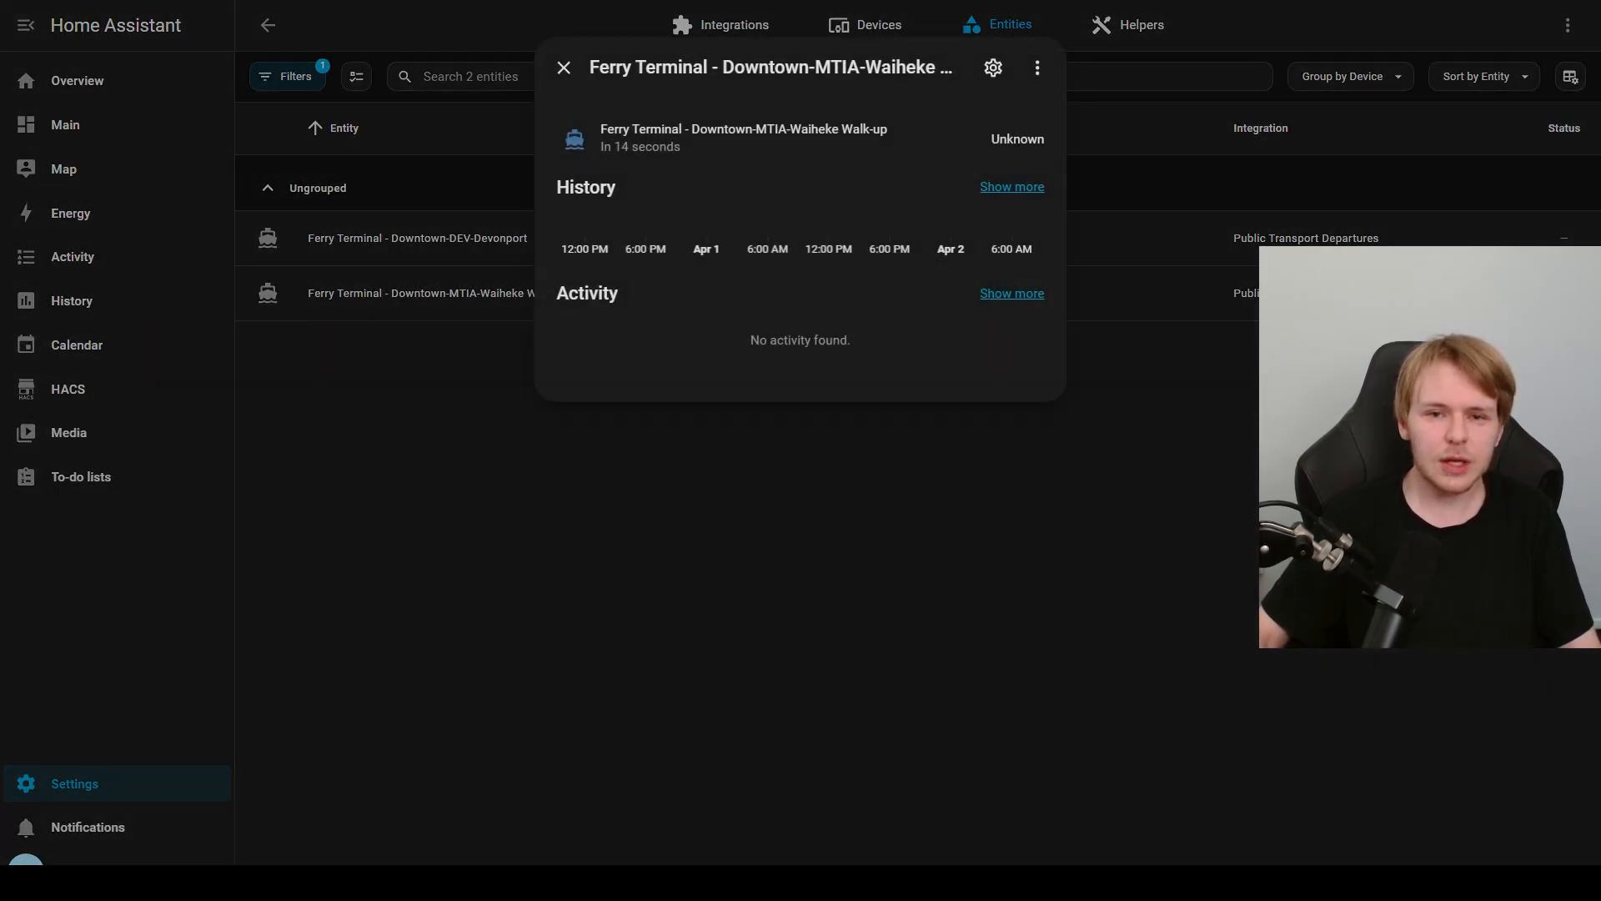
drag(754, 129, 682, 147)
click(667, 132)
click(684, 147)
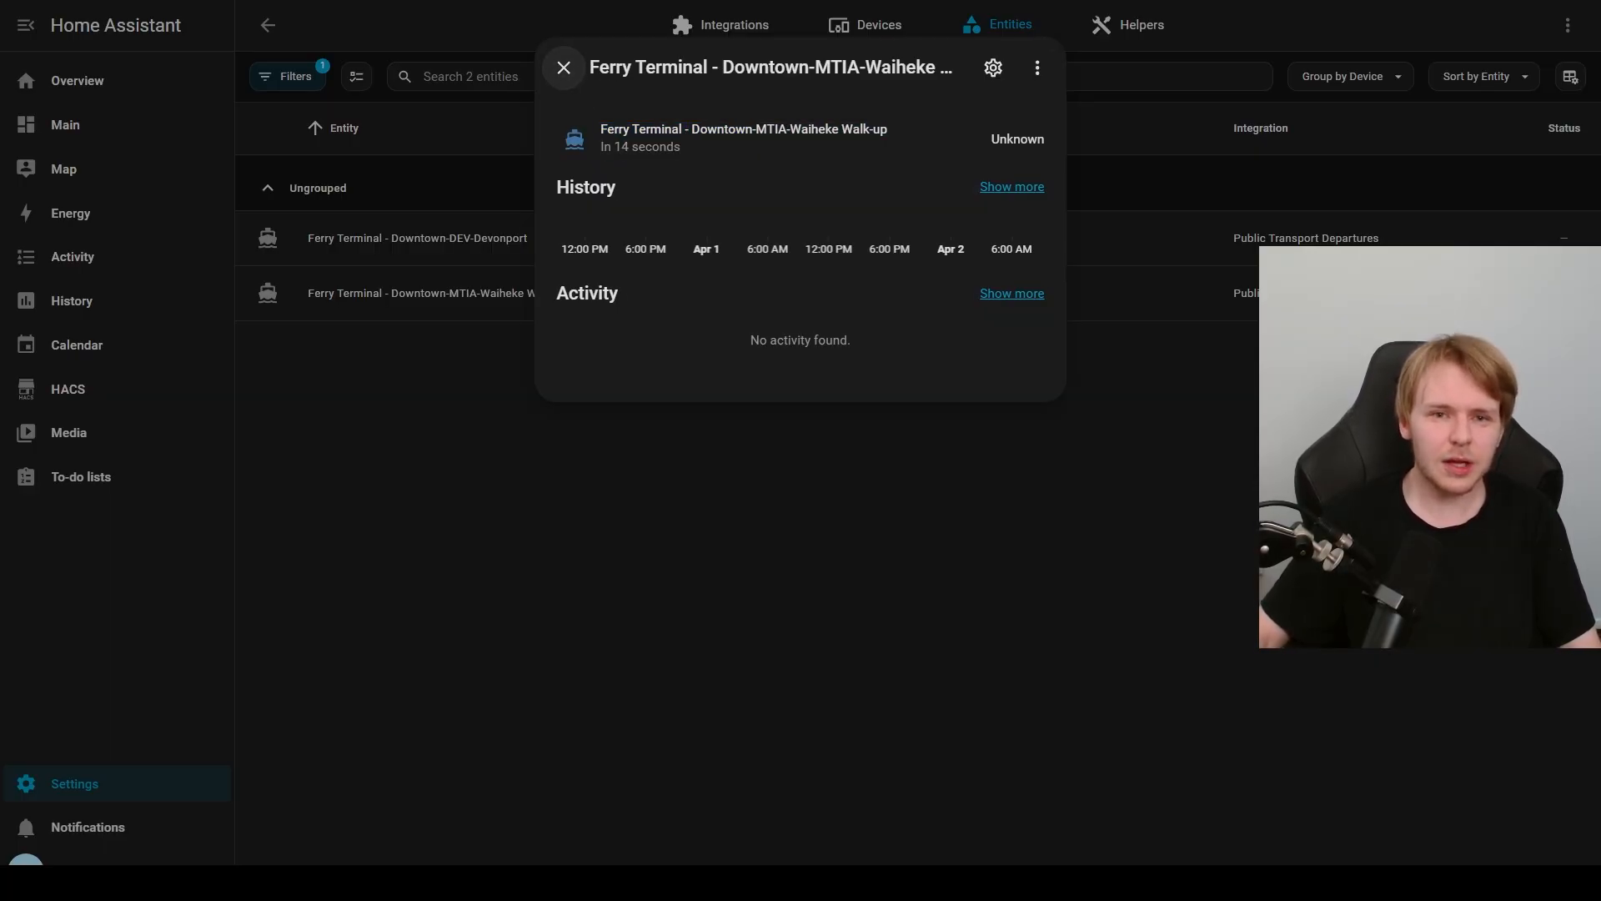
click(564, 67)
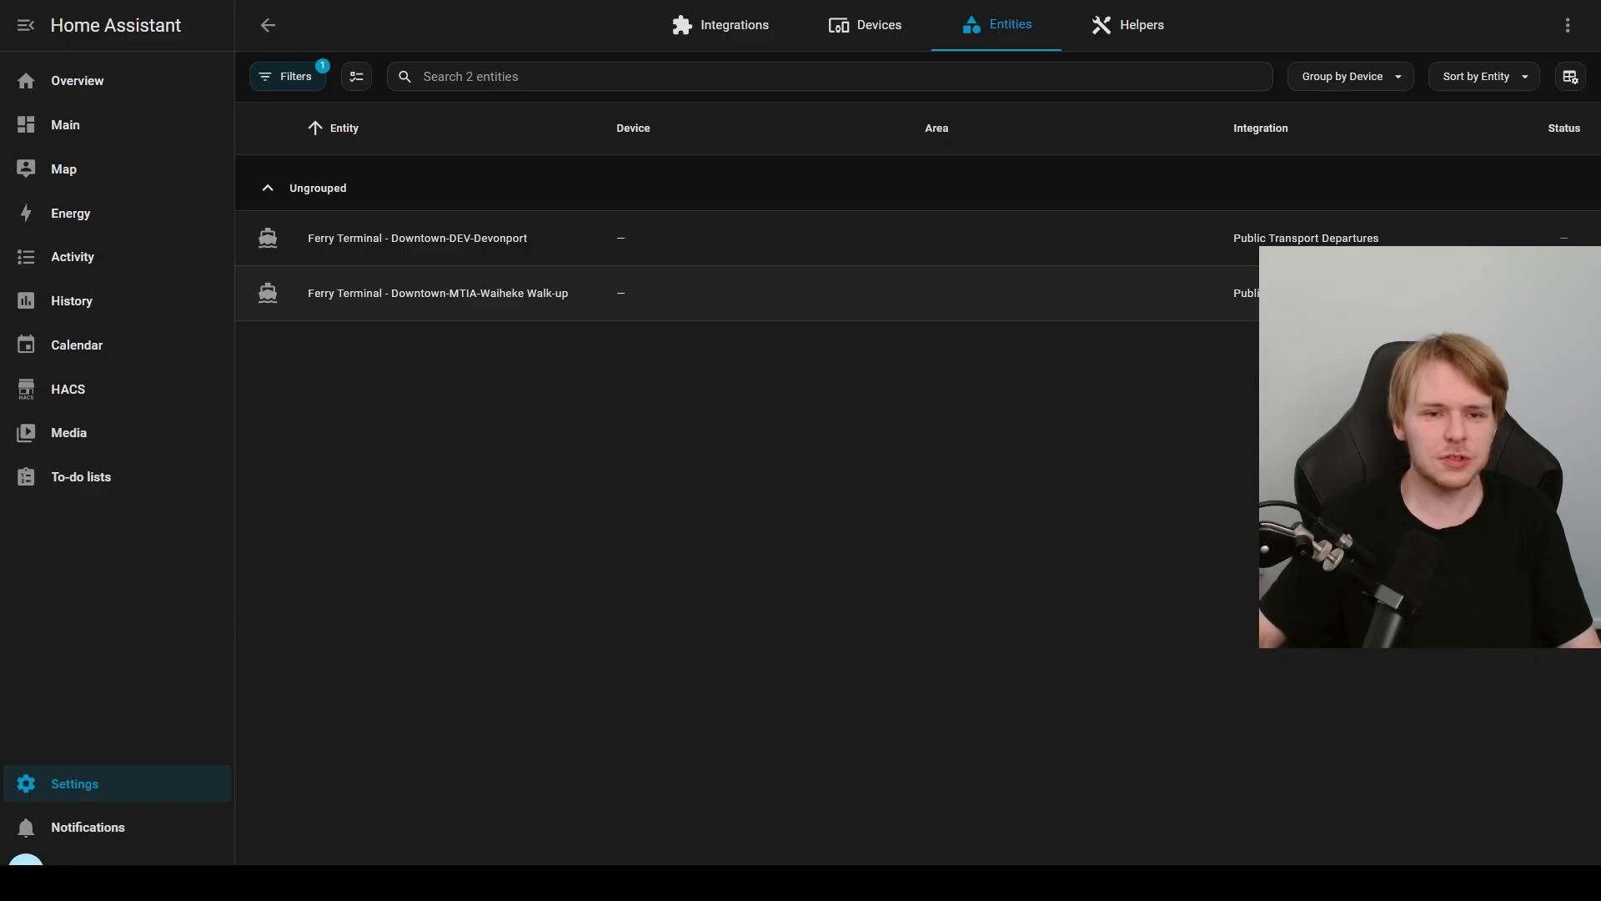
Step: Start another Public Transport Departures hub and search for stops around Waitemata Train Station in central Auckland within about 371 meters
click(268, 25)
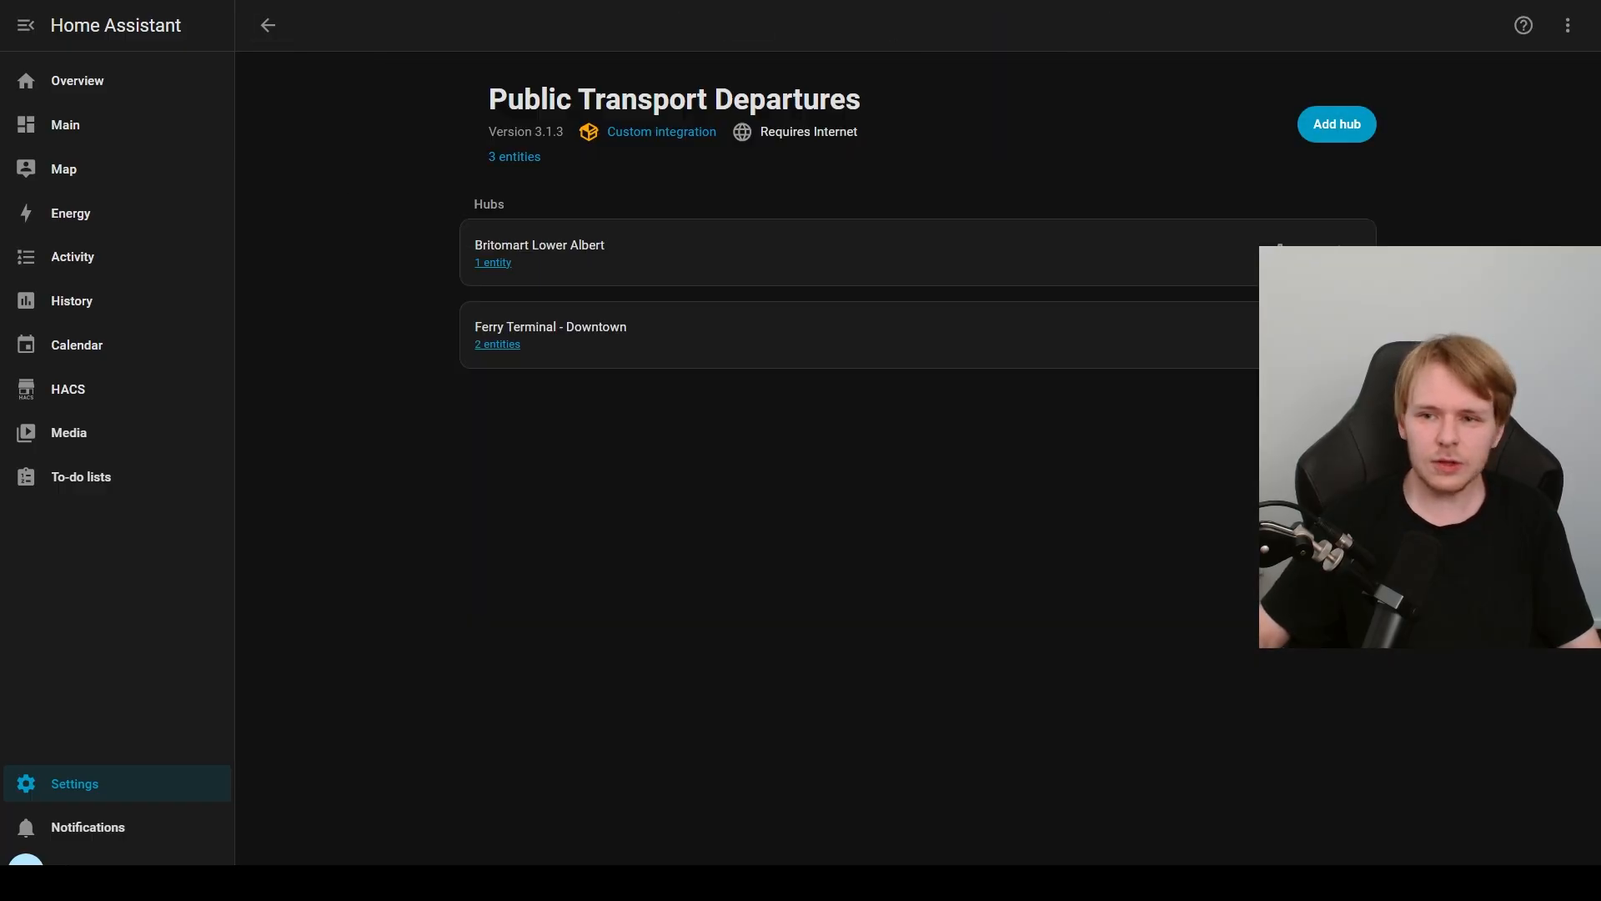
click(1337, 125)
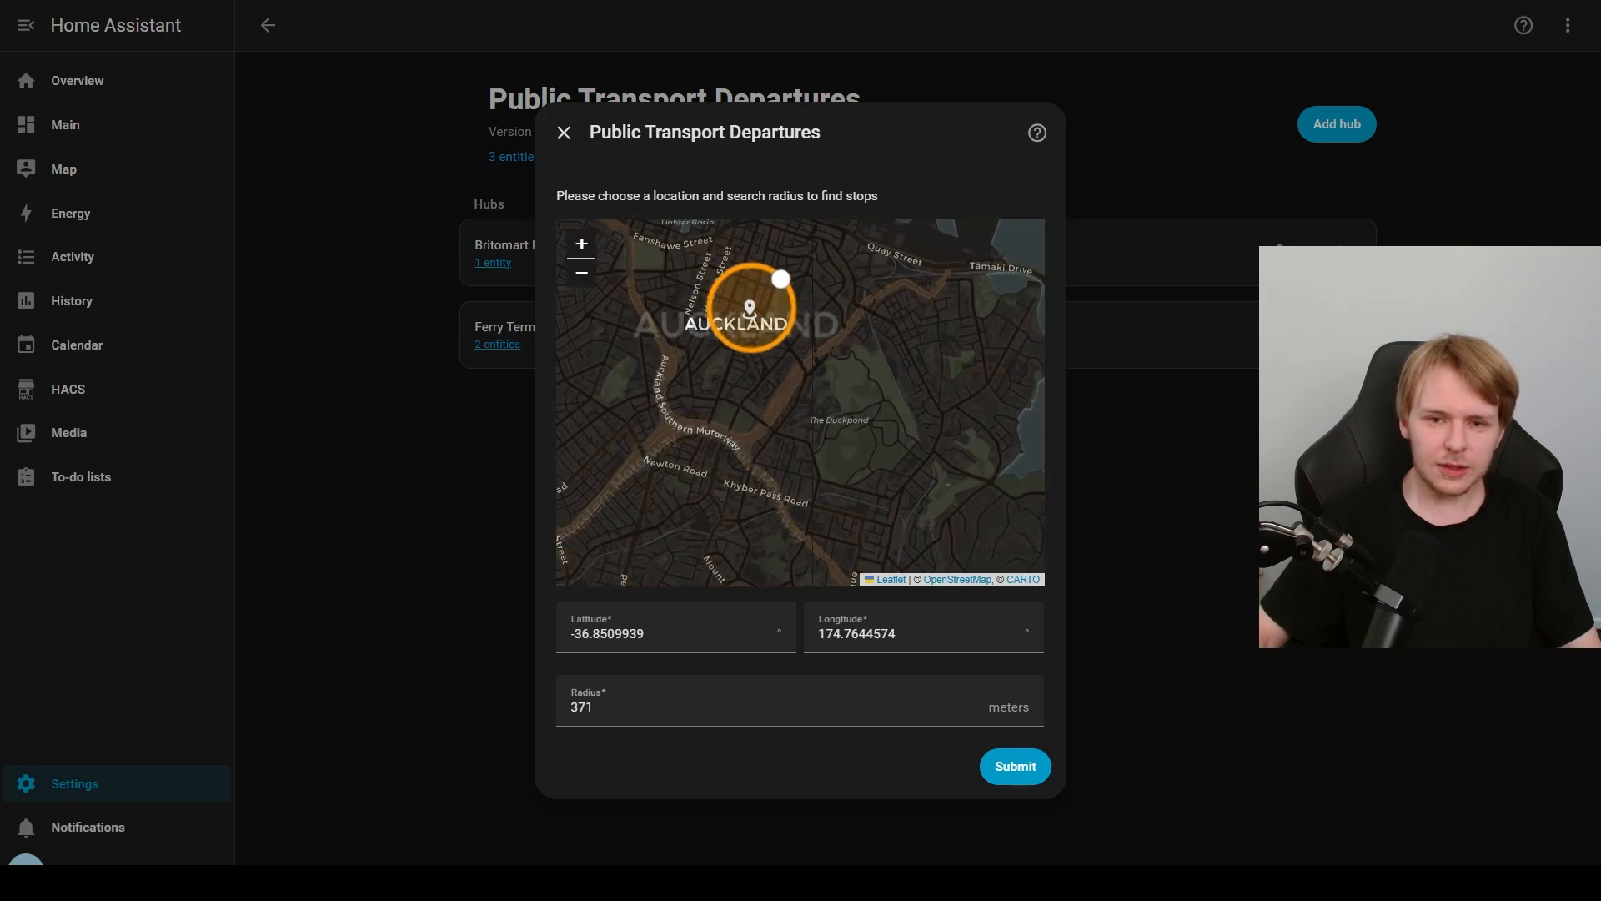
scroll(868, 378, up, 3)
scroll(834, 384, down, 2)
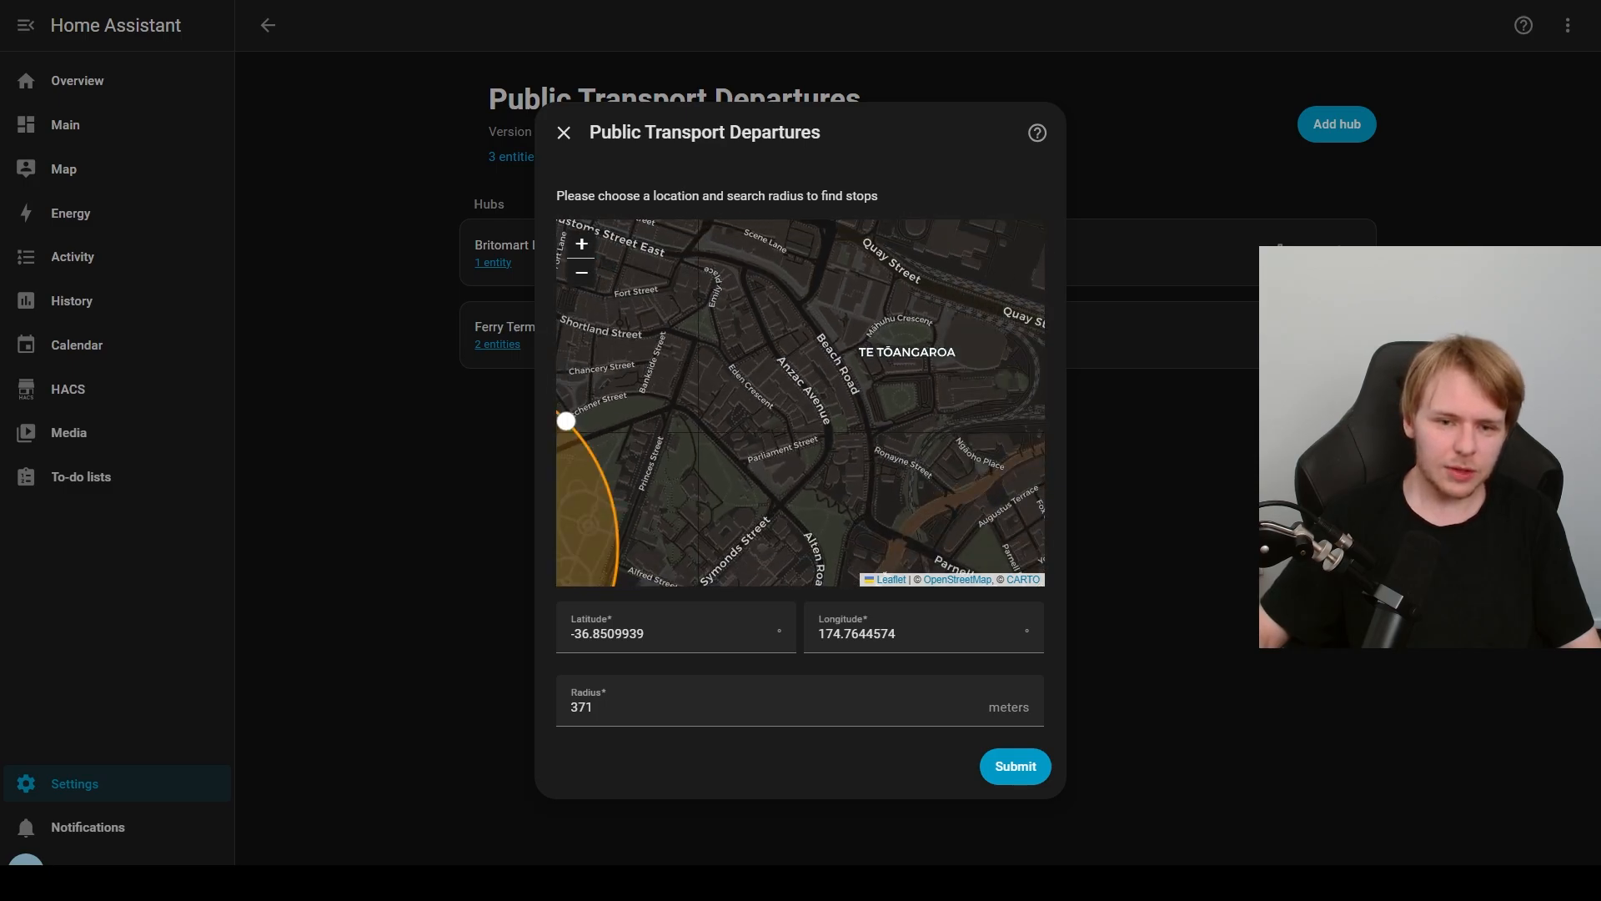
drag(800, 417, 910, 344)
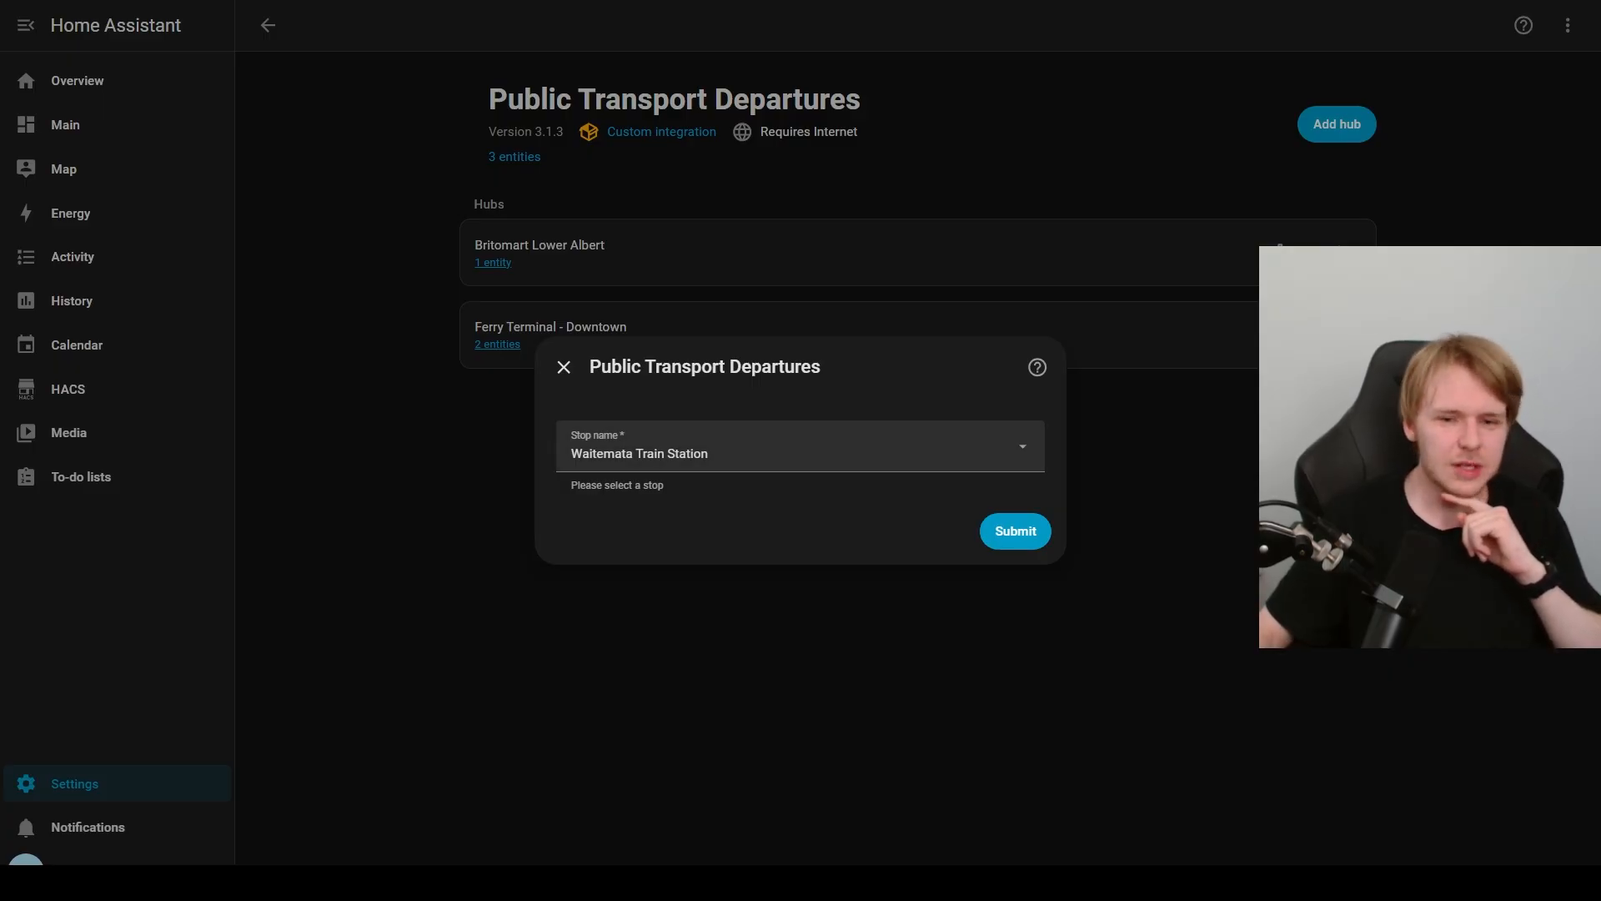
Step: Choose Waitemata Train Station as the stop for the new hub
click(800, 446)
click(801, 605)
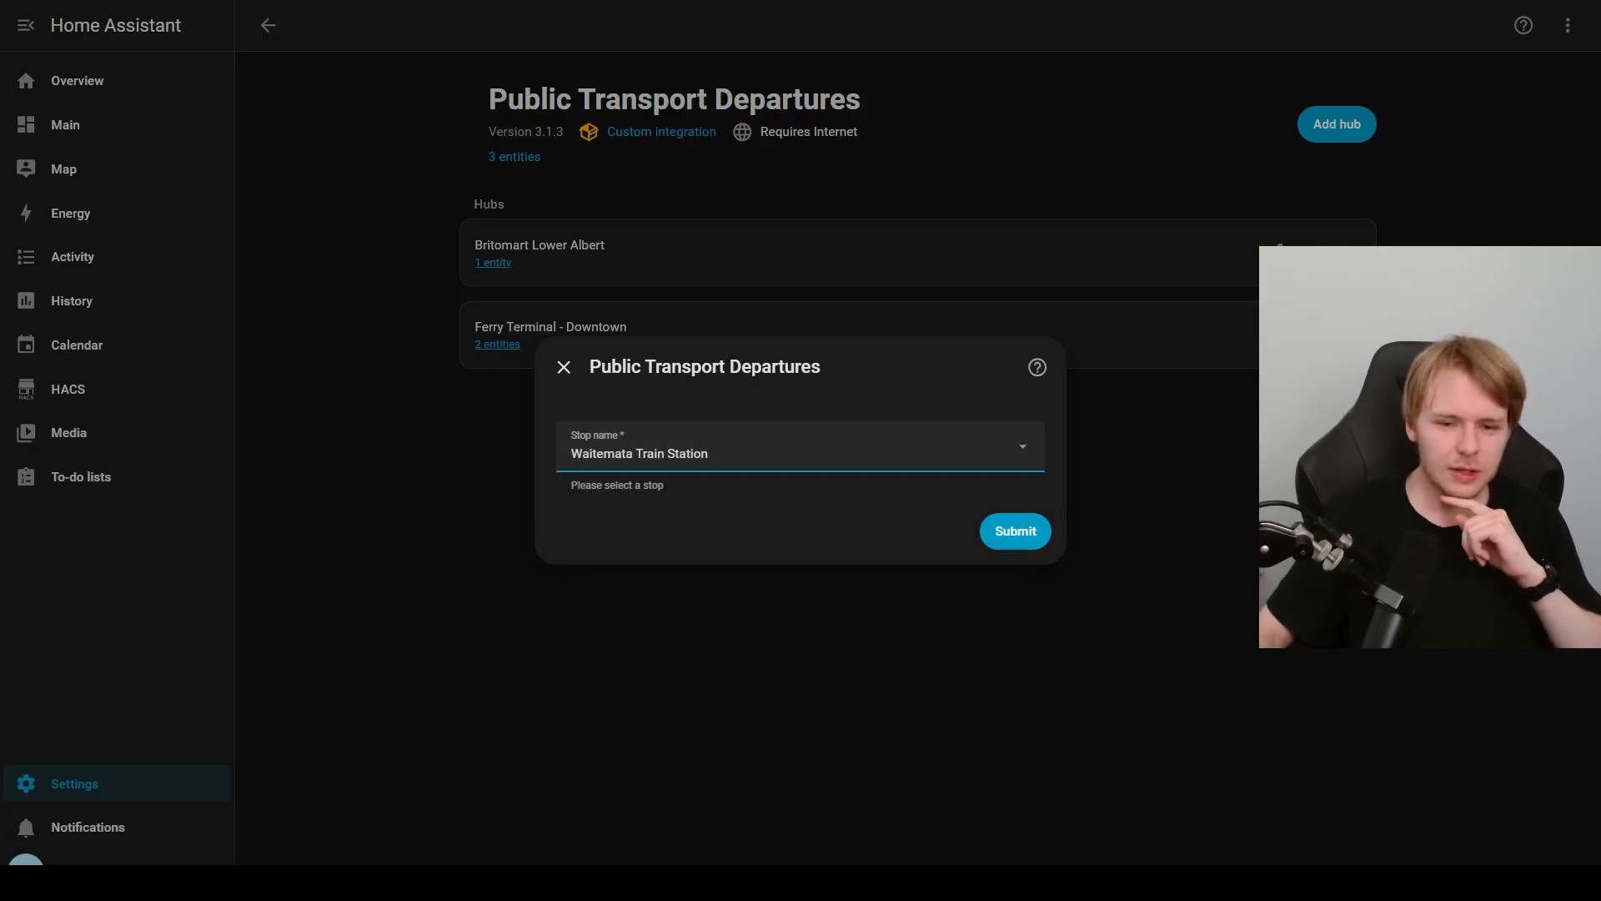
click(1015, 532)
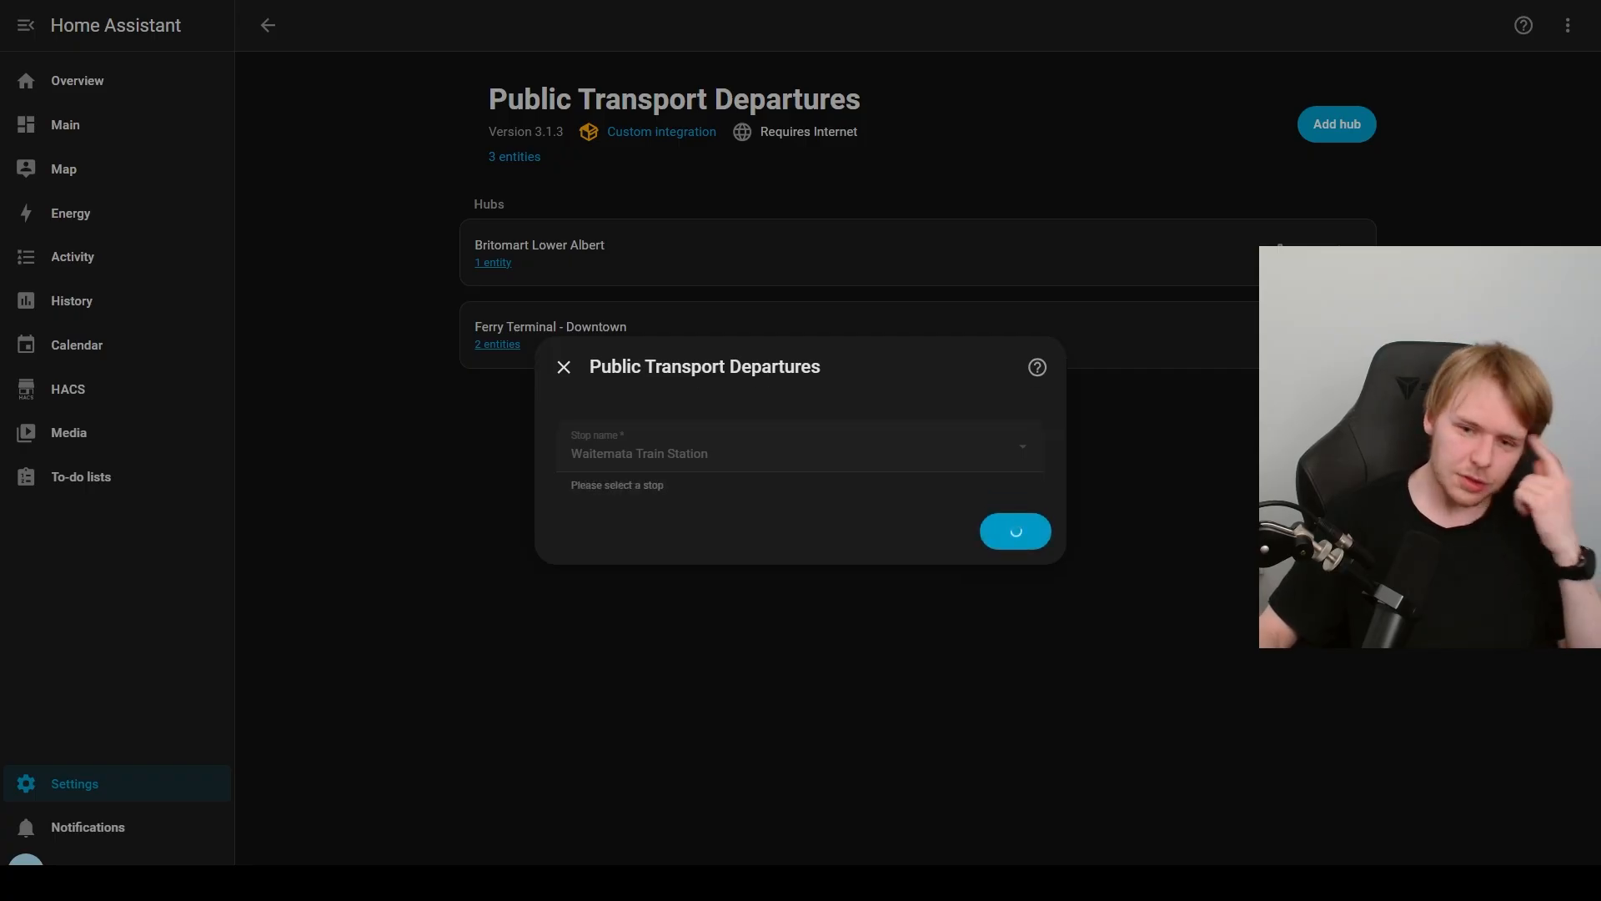
Step: Add the STH - Papakura/N and EAST - Manukau/PAN routes alongside WEST - Swanson/N and finish creating the Waitemata Train Station hub
click(599, 469)
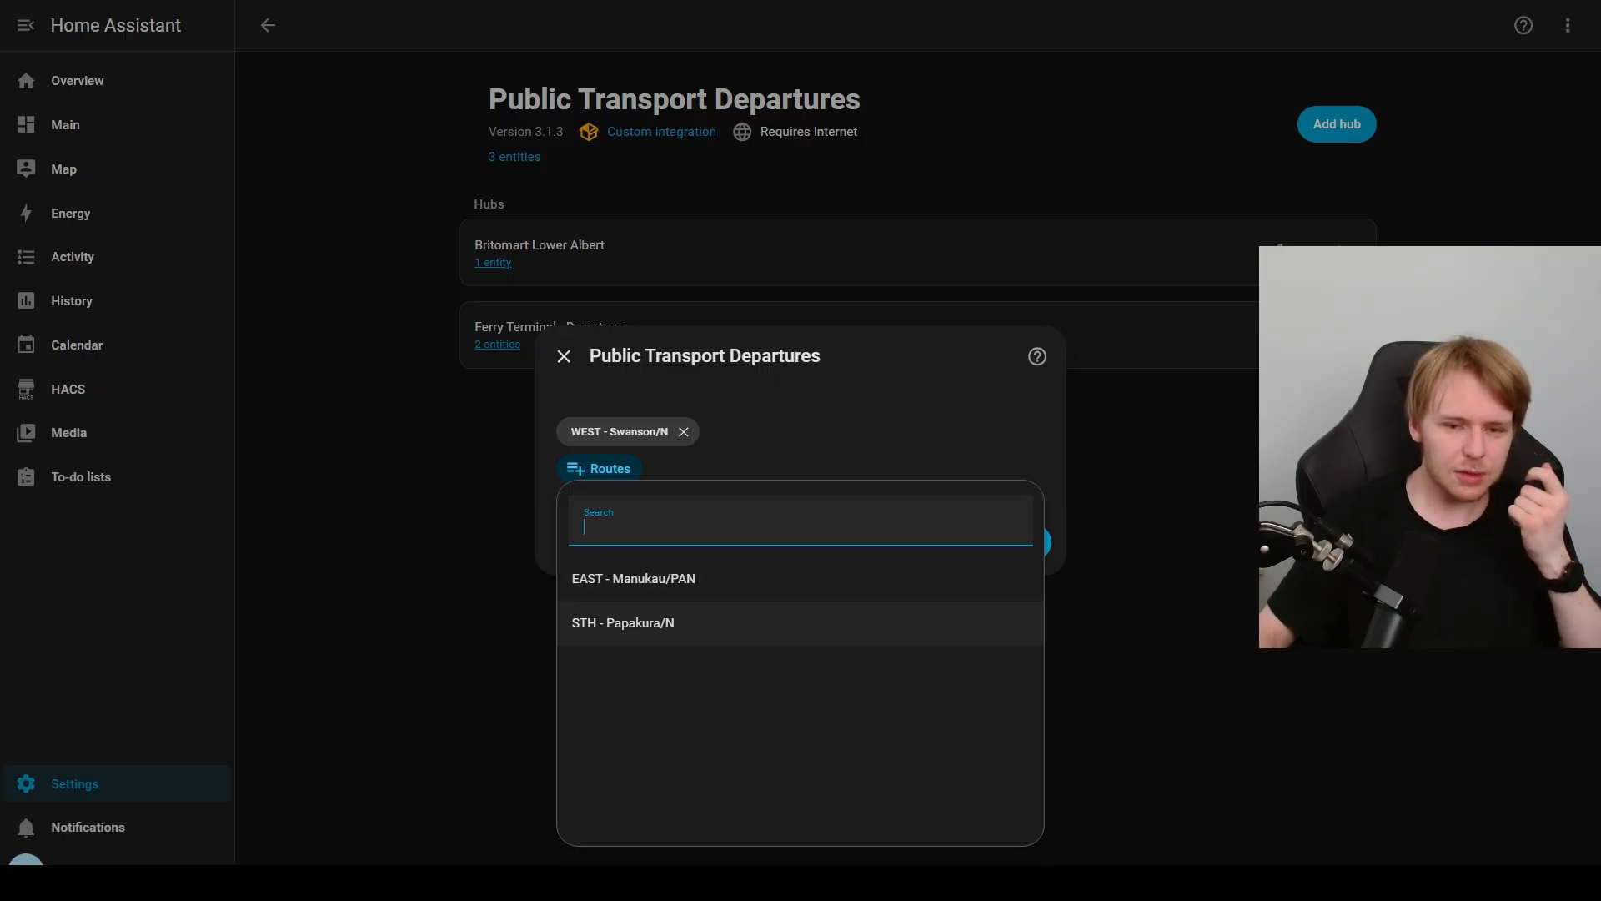
click(623, 622)
click(599, 469)
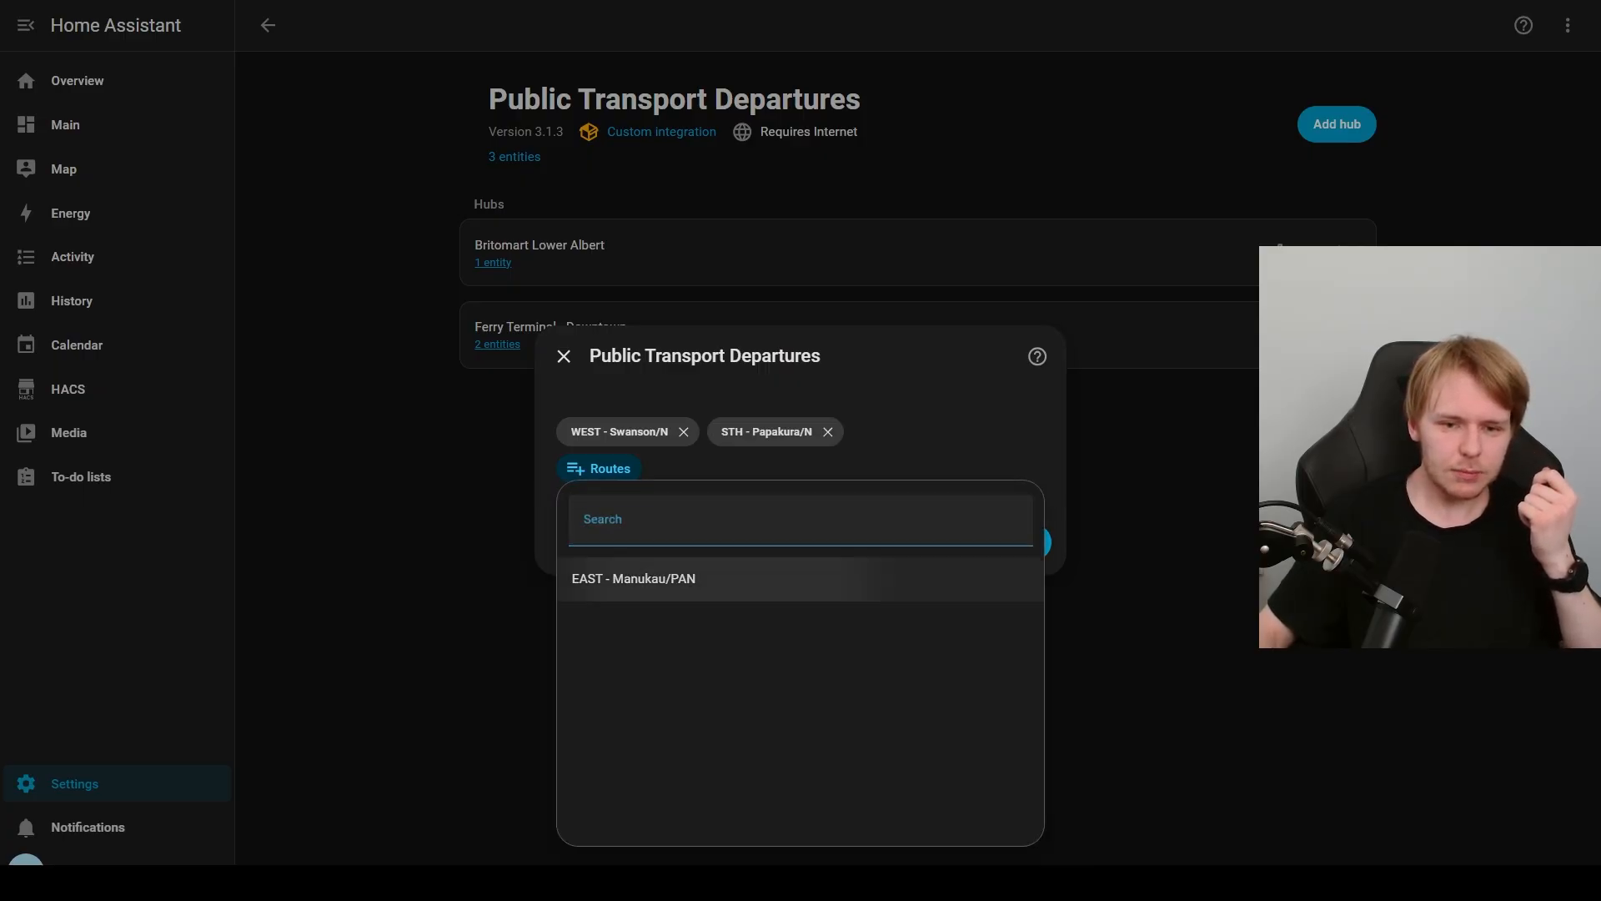
click(634, 579)
click(1015, 542)
click(1015, 531)
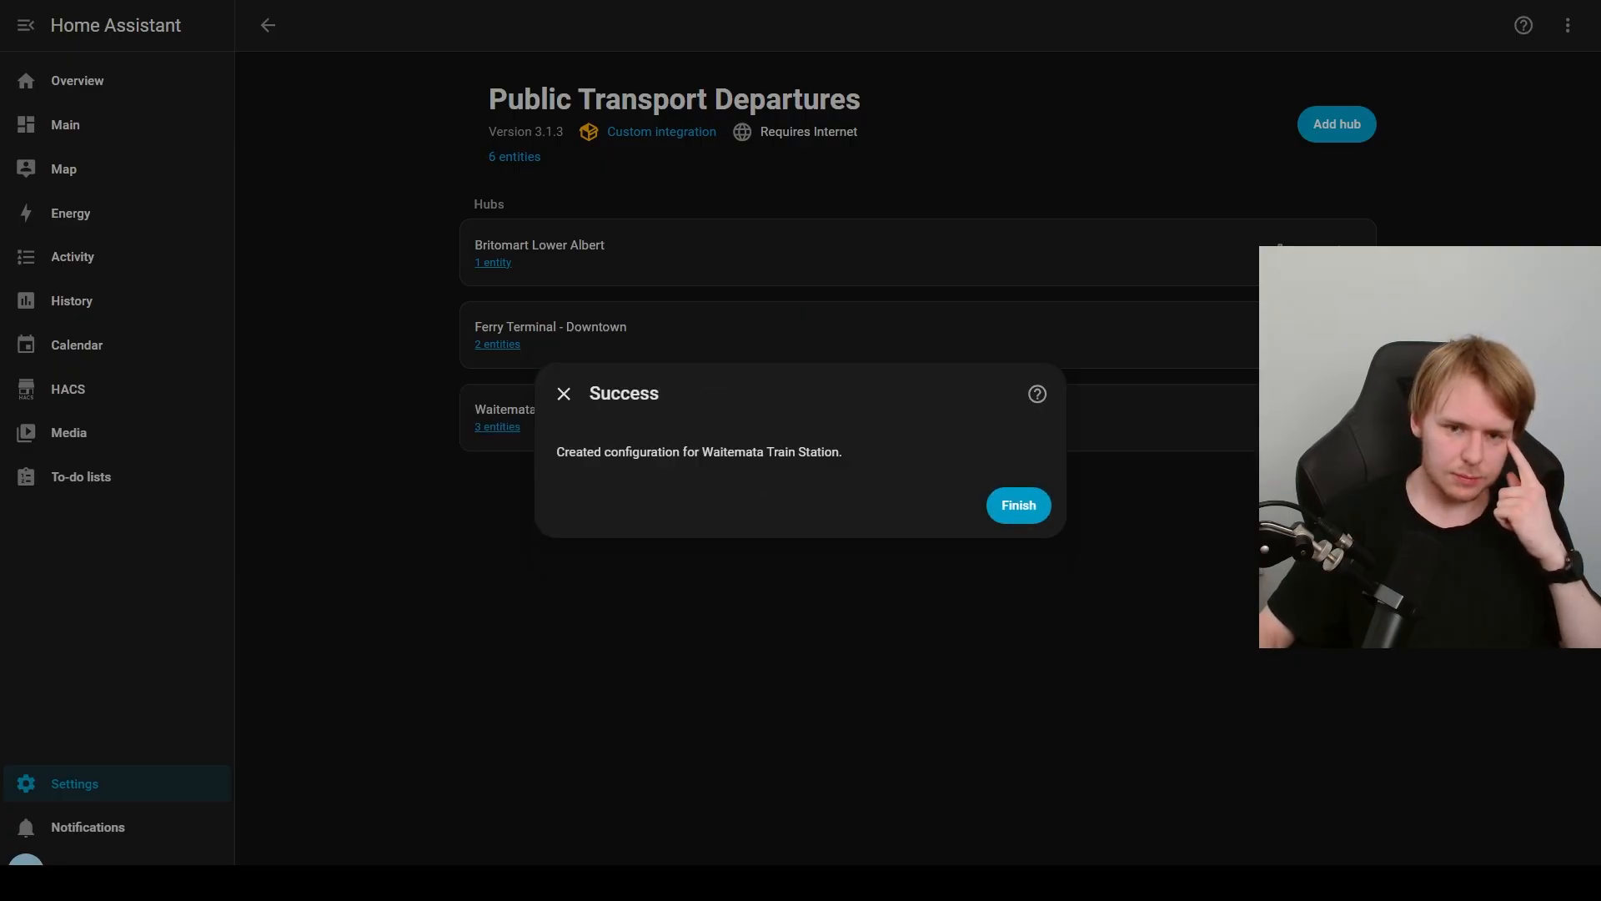
click(1019, 505)
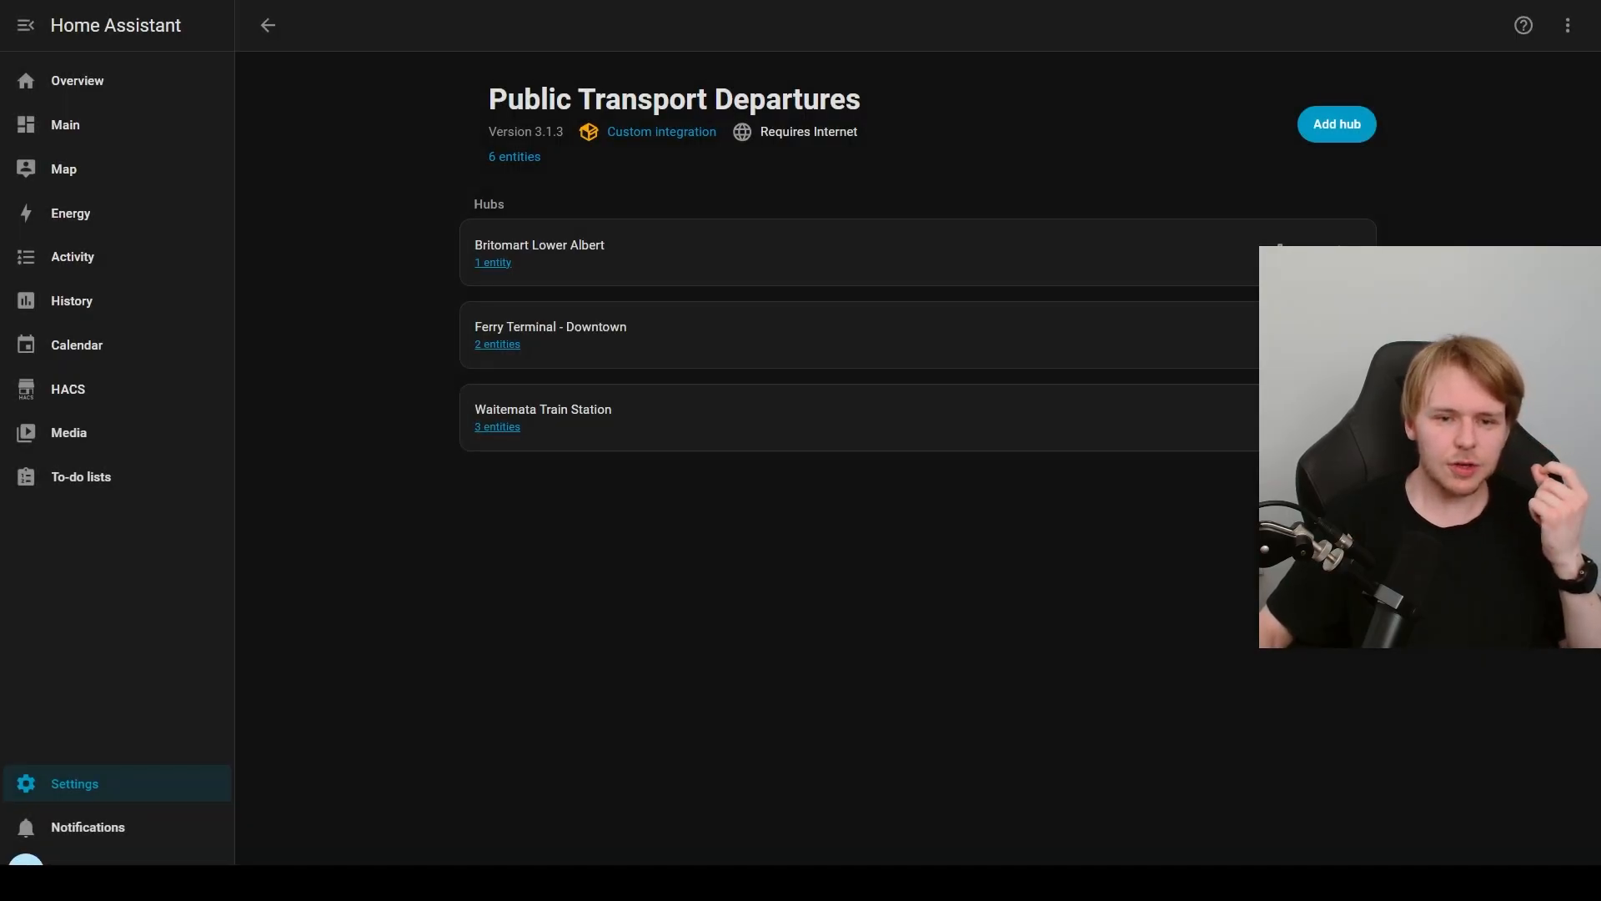
Step: View the Waitemata Train Station hub's entities and check the EAST-Manukau/PAN departure time, then close its details
click(498, 427)
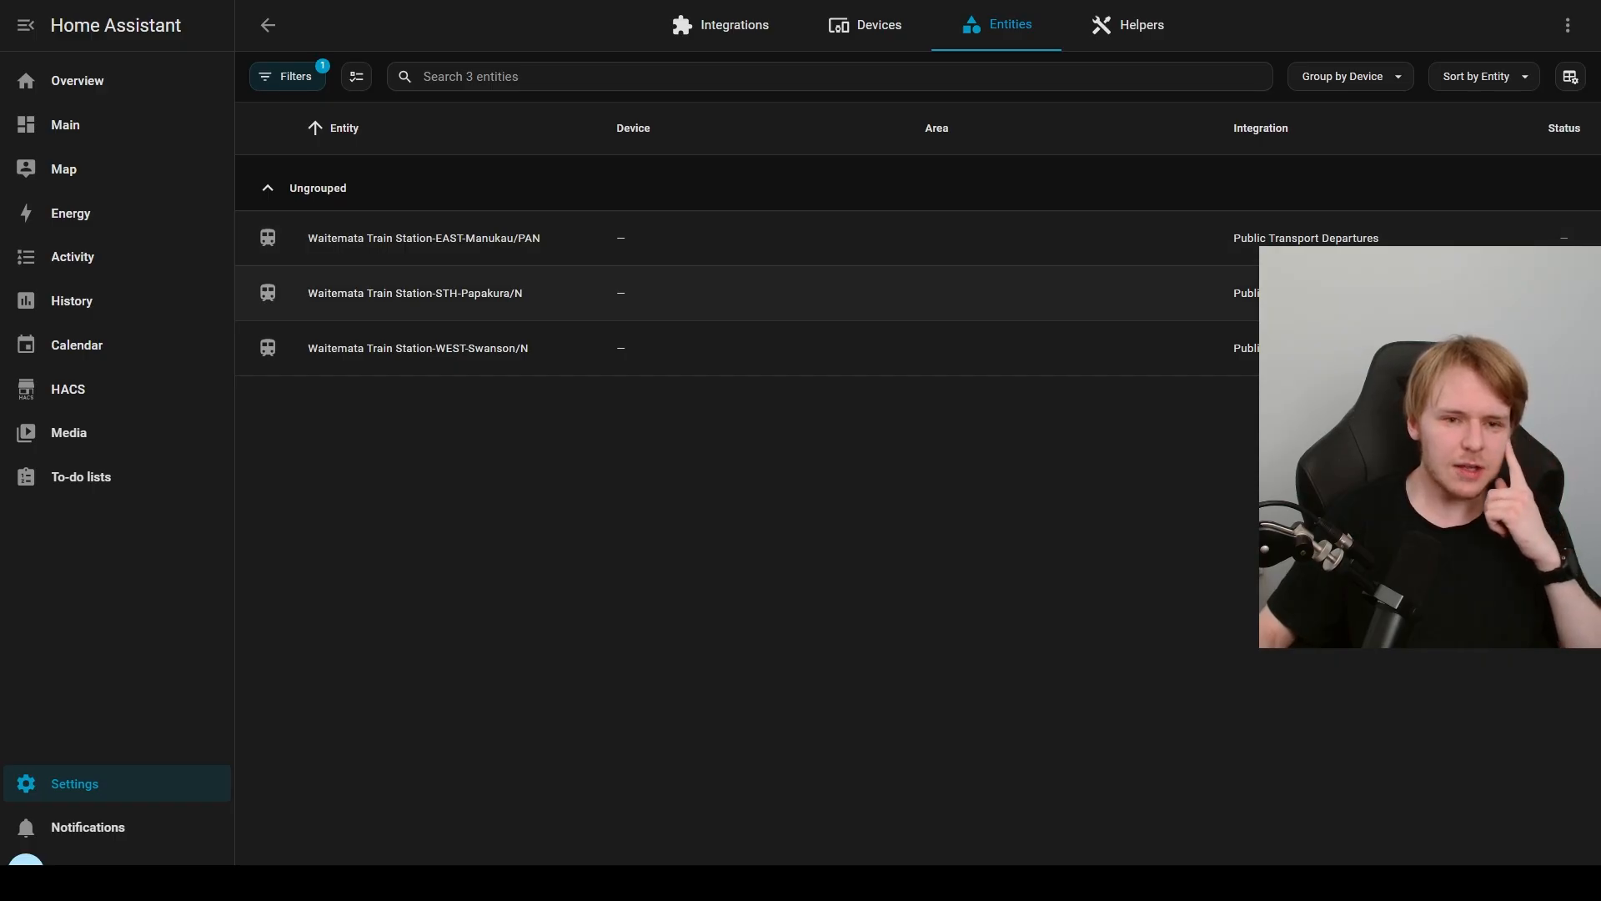
click(494, 240)
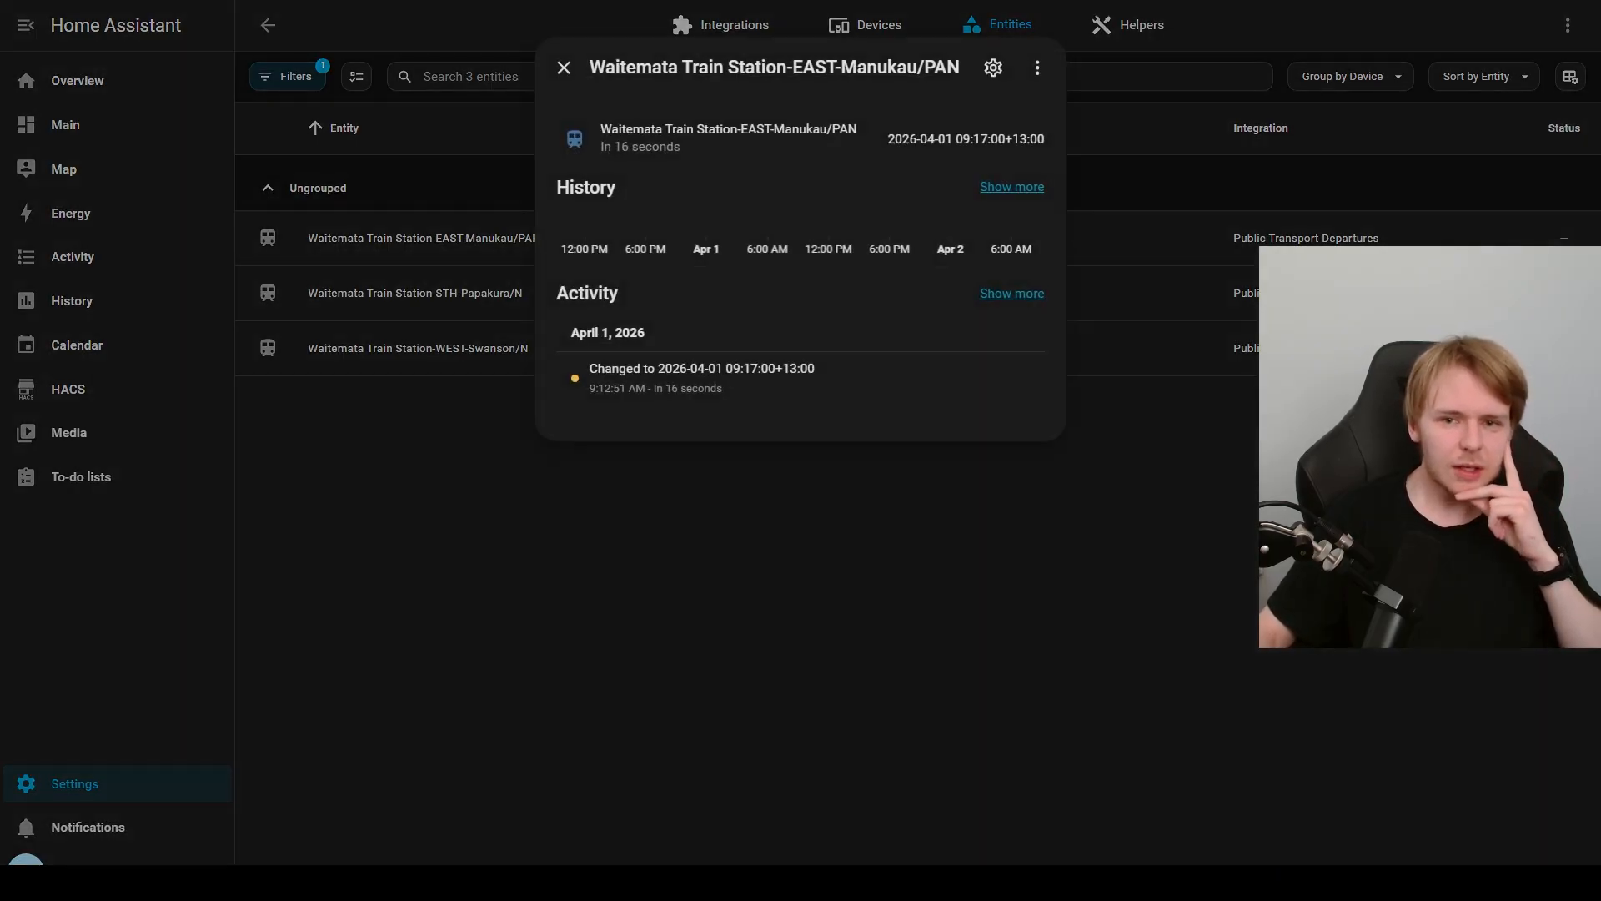
drag(888, 139, 1046, 140)
click(1046, 140)
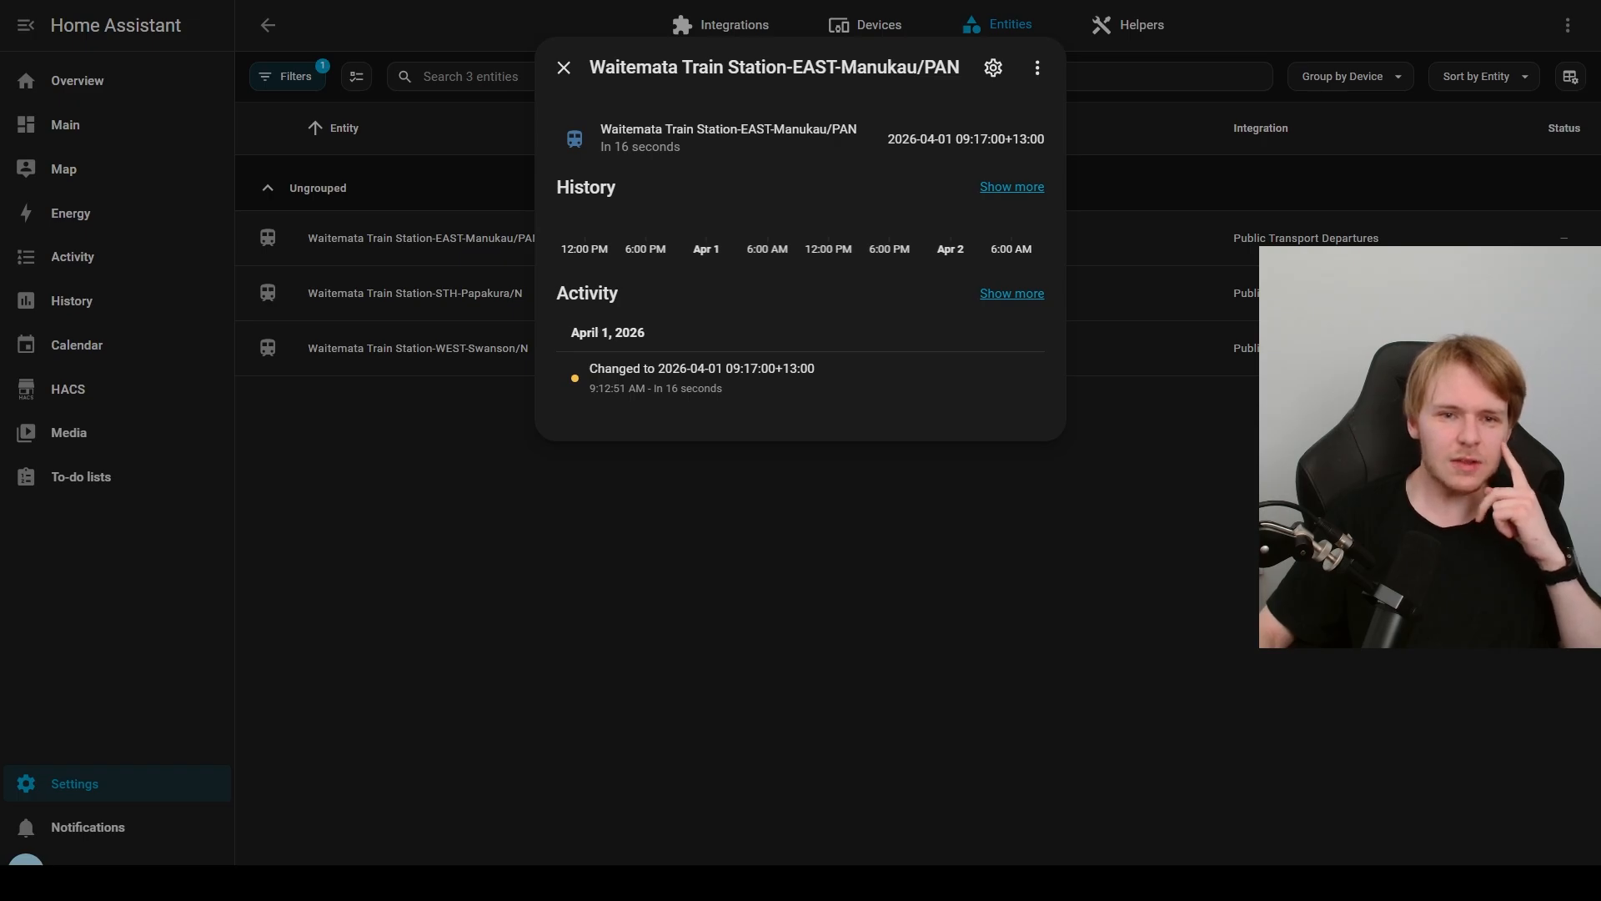
click(563, 68)
Step: Check the departure times of the Waitemata Train Station STH-Papakura/N and WEST-Swanson/N entities
click(511, 293)
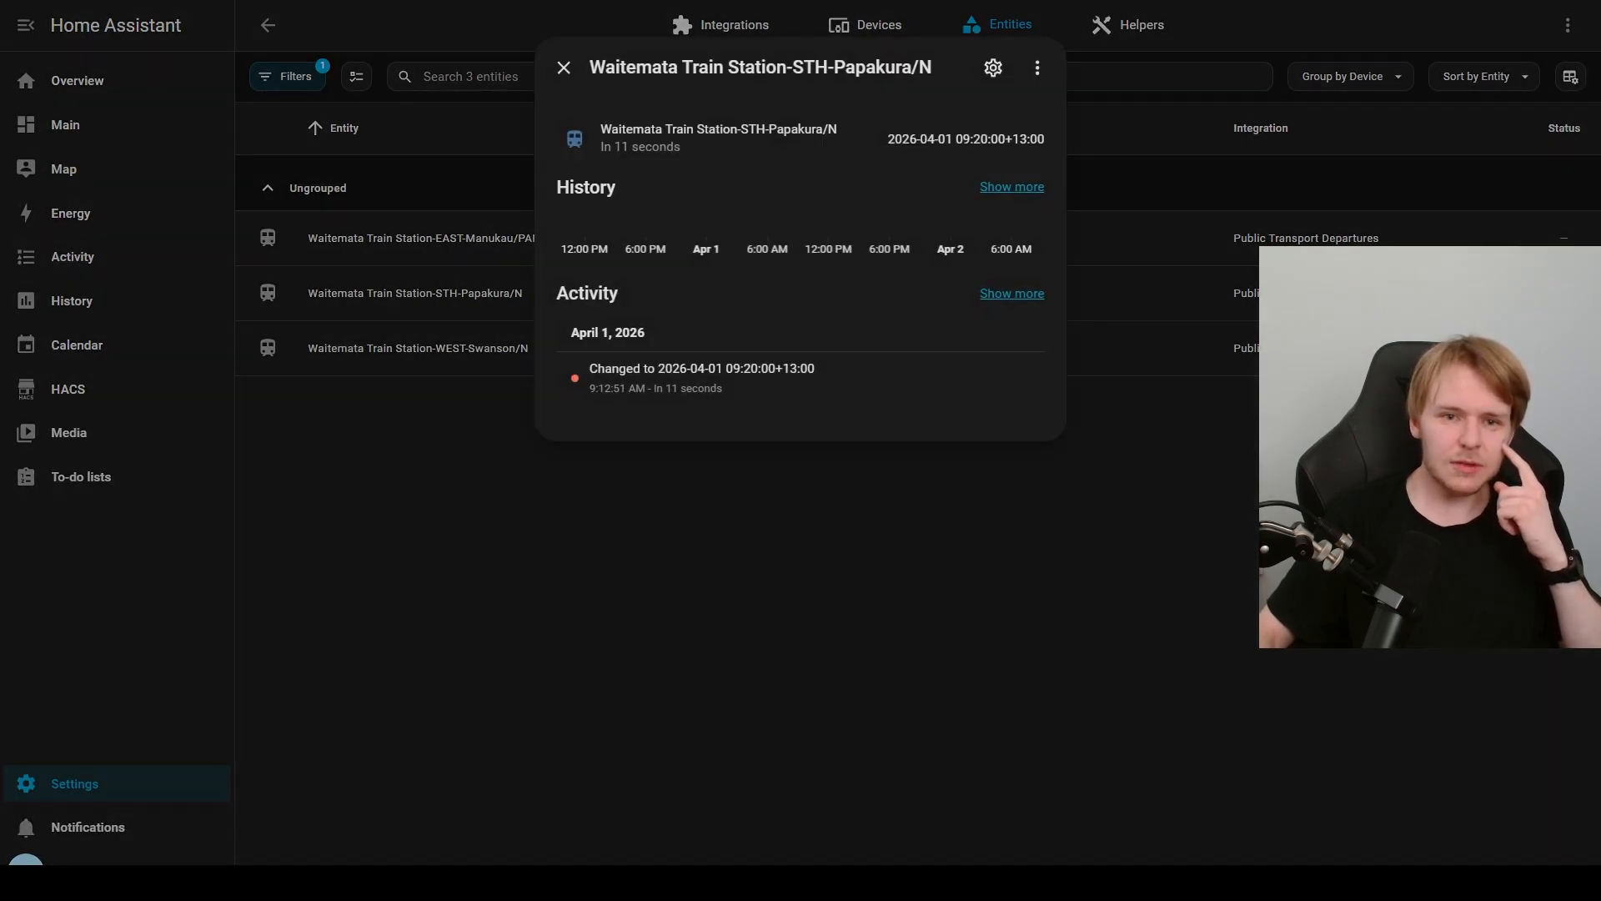
click(564, 67)
click(501, 349)
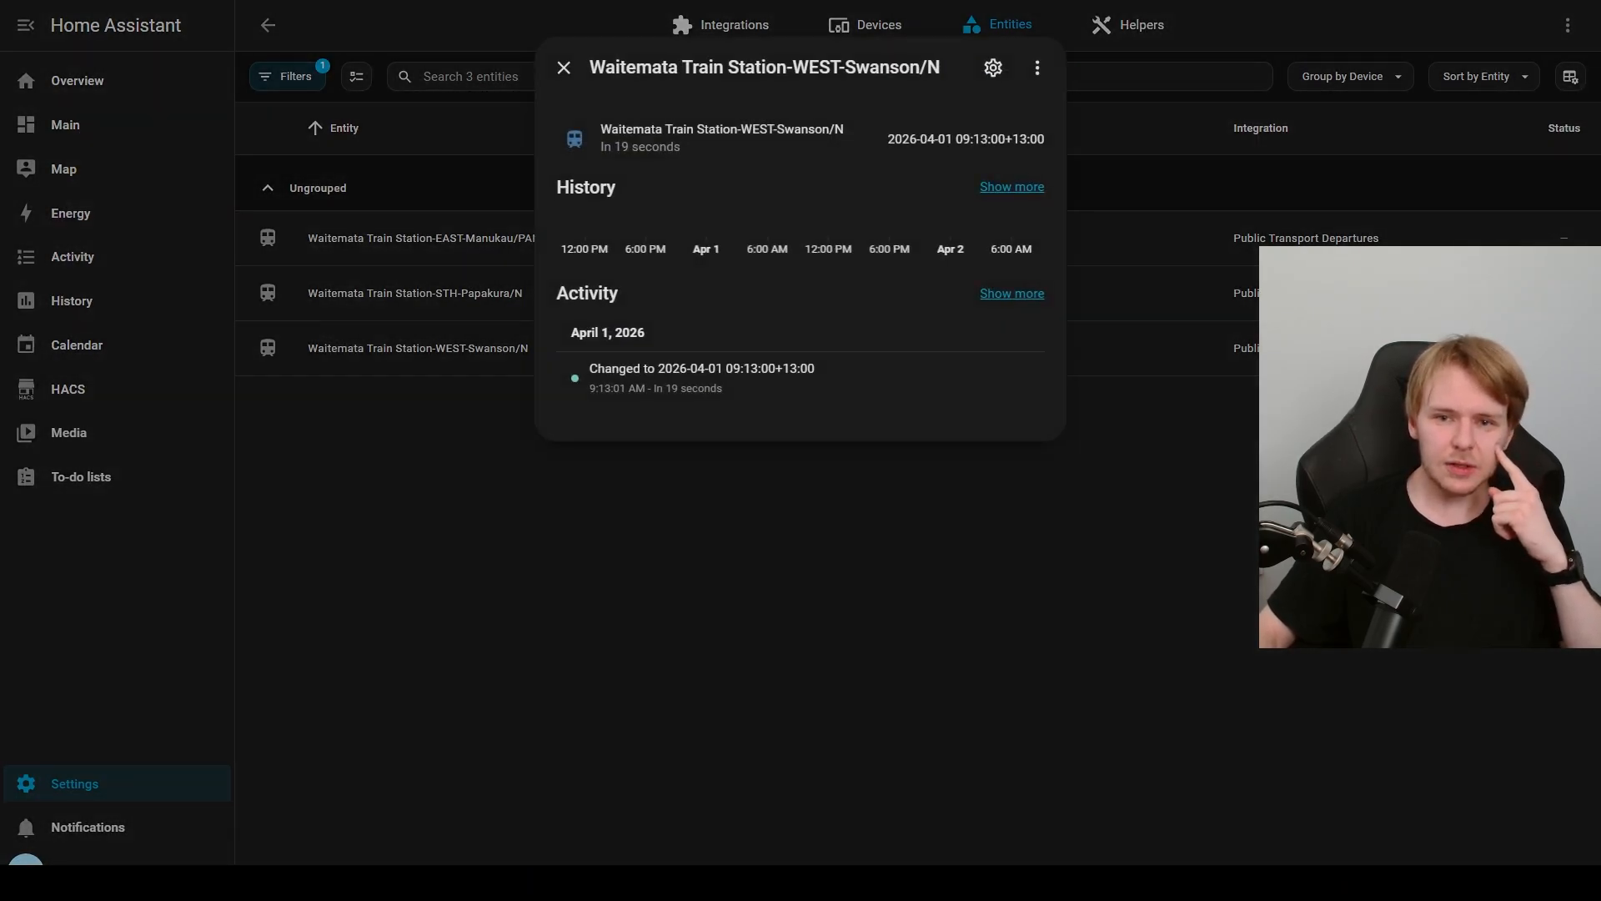